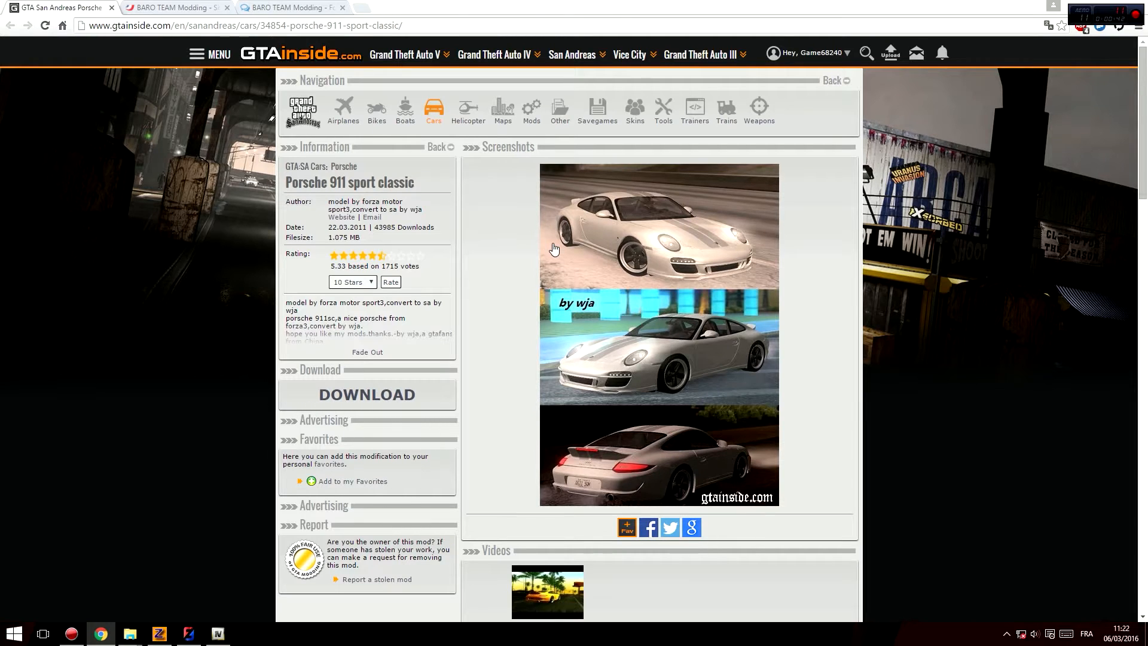
Step: Switch to the BARO TEAM Modding site at baroteam.fr and look through the mods and news on its home page
left_click(202, 6)
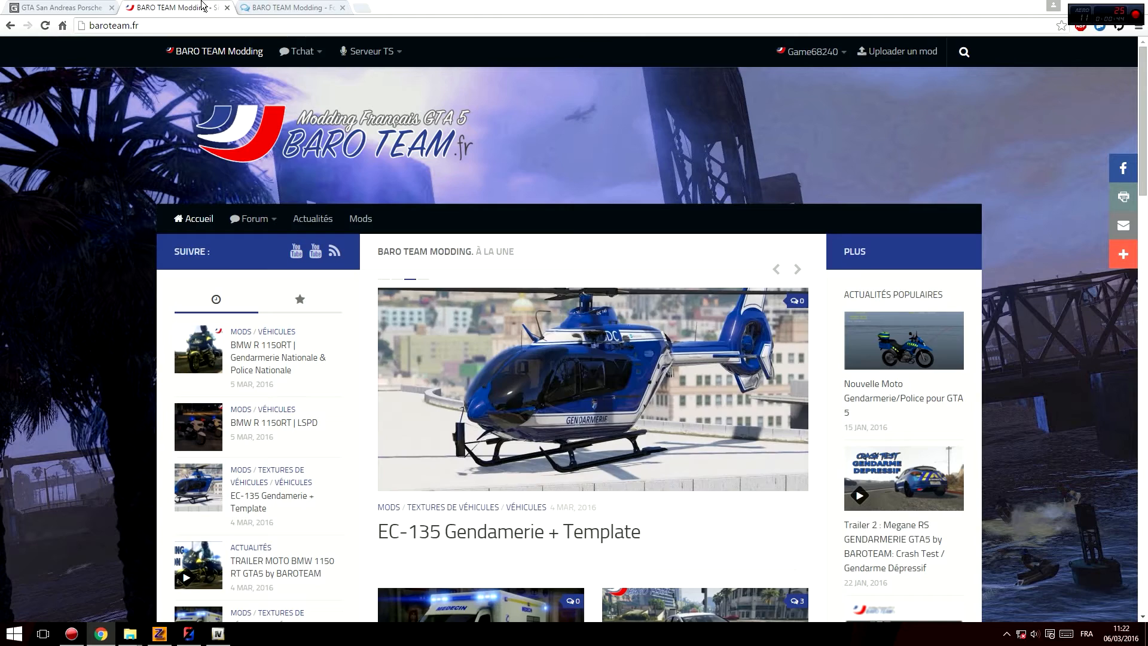
key("ctrl+Tab")
left_click(193, 6)
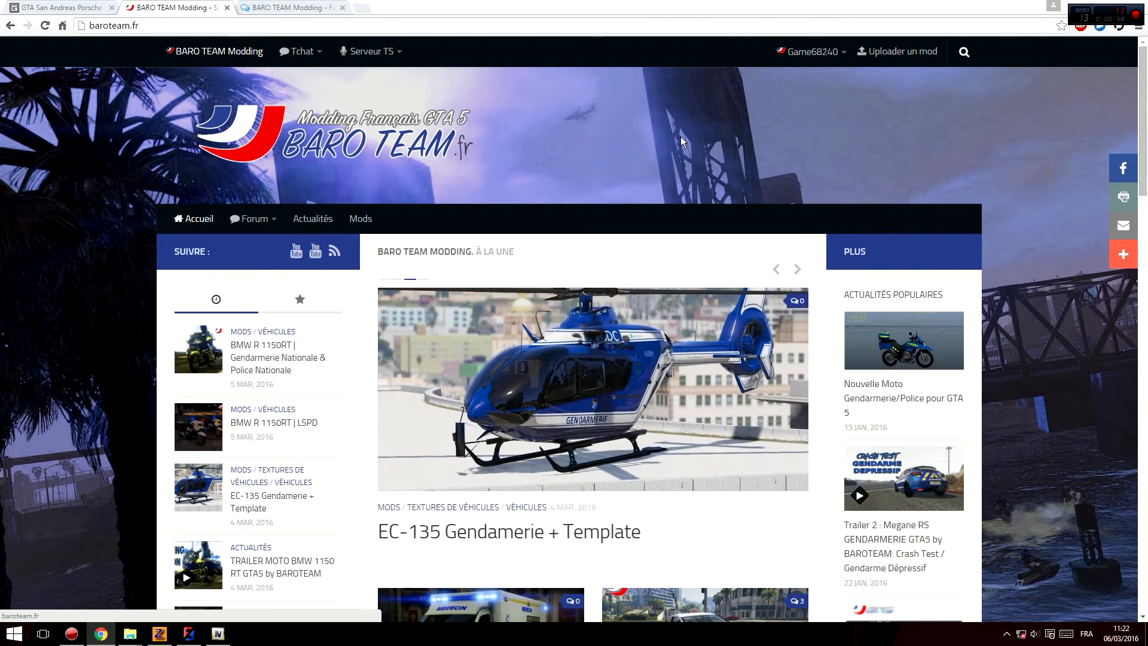
scroll(328, 255, "down", 3)
scroll(361, 245, "down", 4)
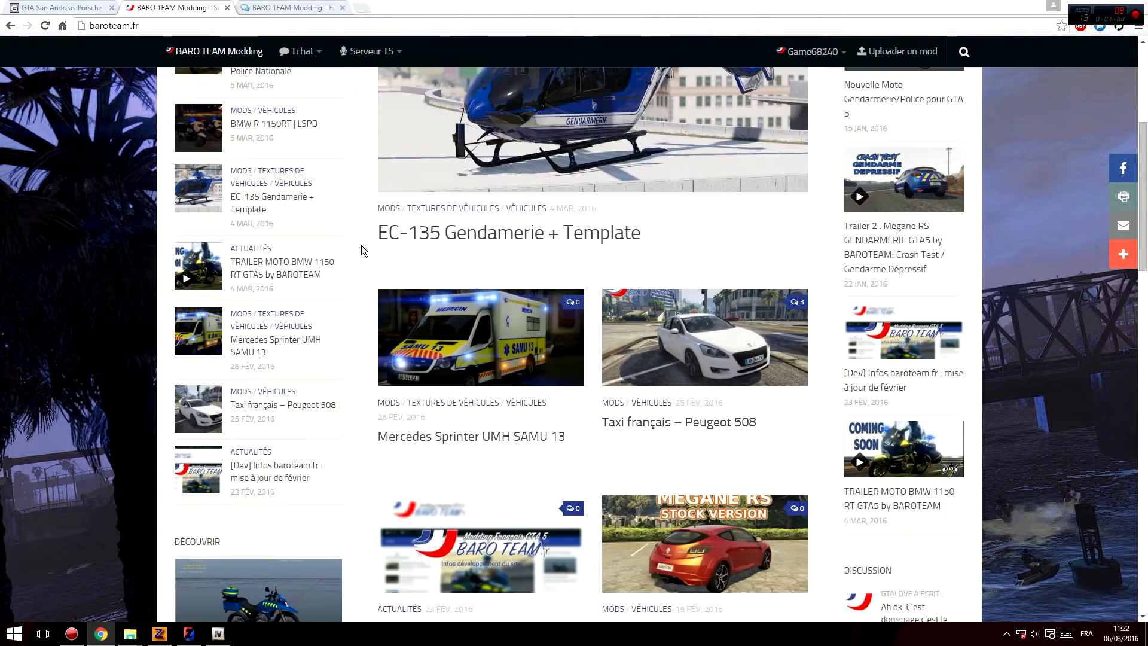
scroll(361, 245, "up", 7)
mouse_move(292, 50)
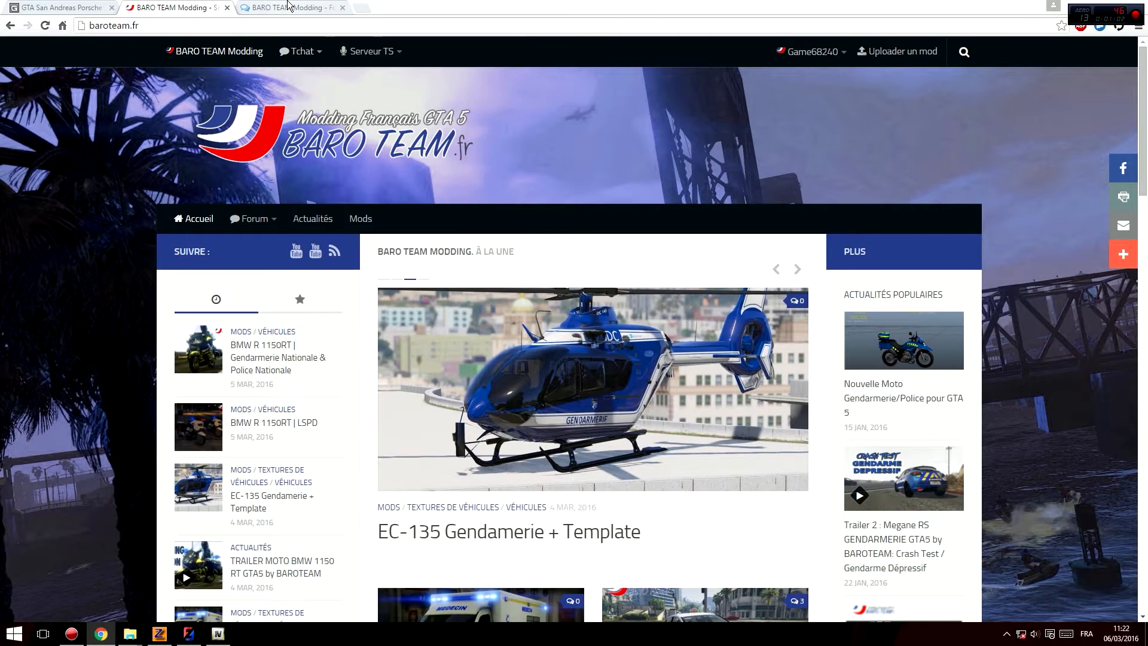
Step: Look over the BARO TEAM Modding forum, and return to the Porsche 911 sport classic page on GTAinside
left_click(288, 7)
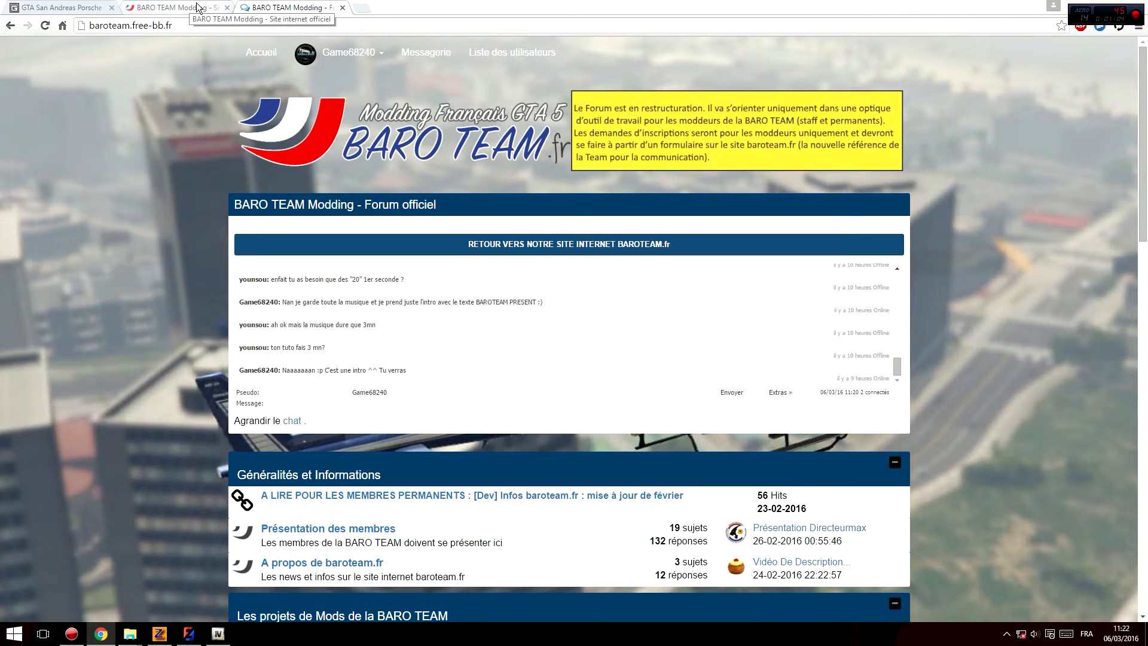
scroll(184, 351, "down", 4)
scroll(183, 350, "up", 5)
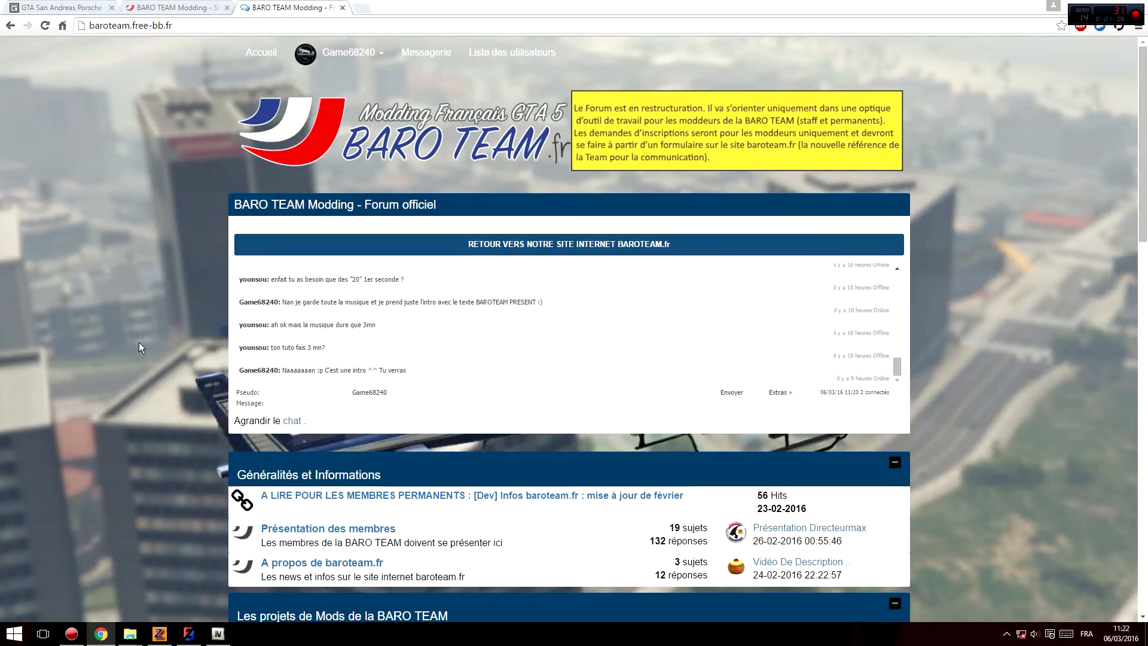
left_click(147, 7)
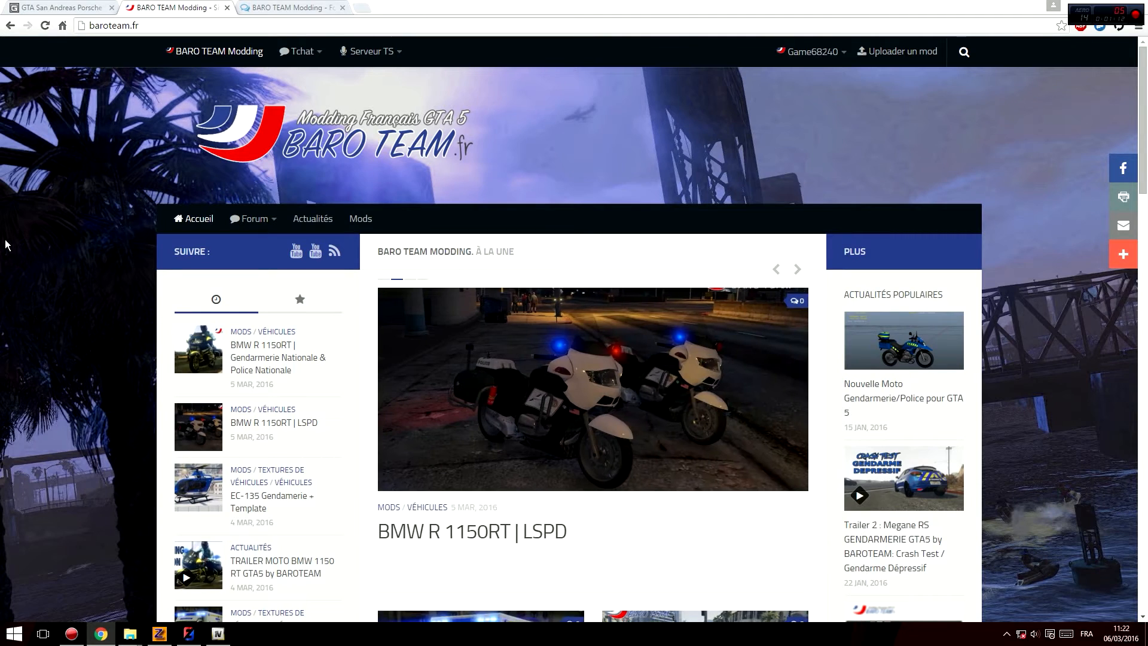
mouse_move(310, 52)
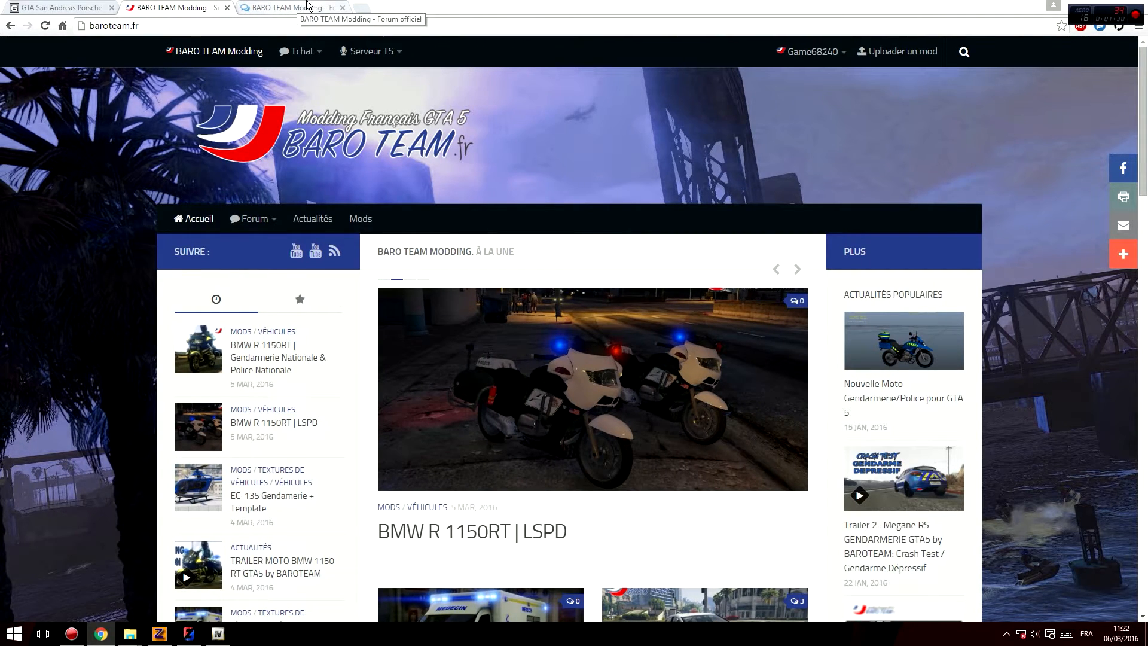
left_click(55, 8)
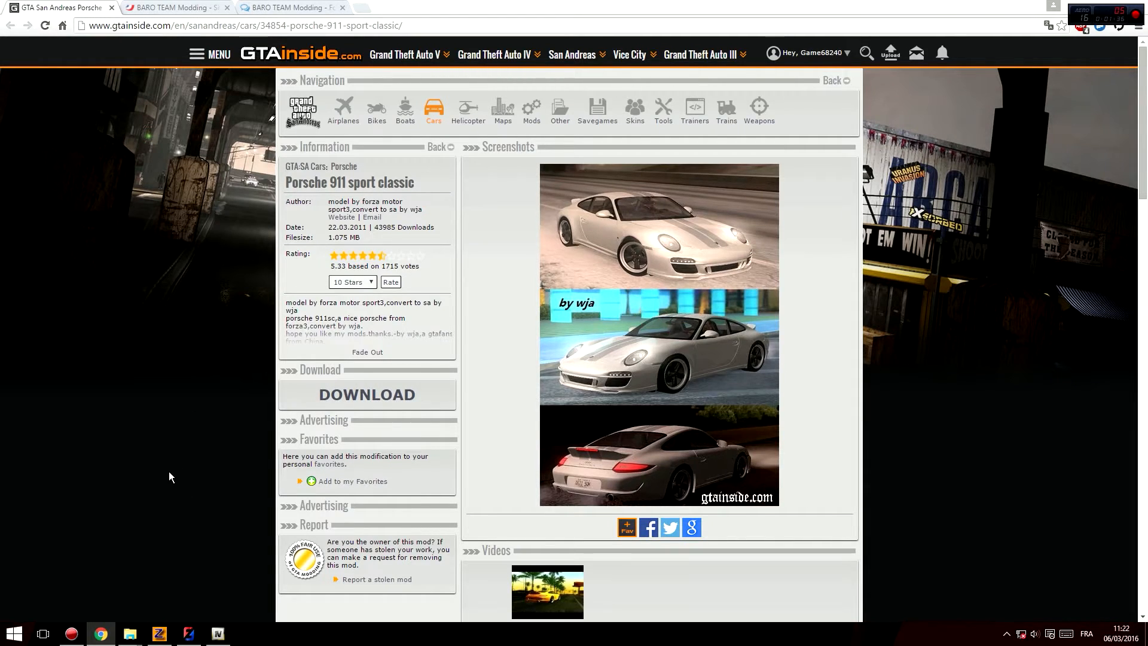
Step: Show the modding programs one after another: ZModeler 2.2.6, ZModeler 3.1.2 and OpenIV with the vehicles.rpf archive, and minimize OpenIV
left_click(159, 633)
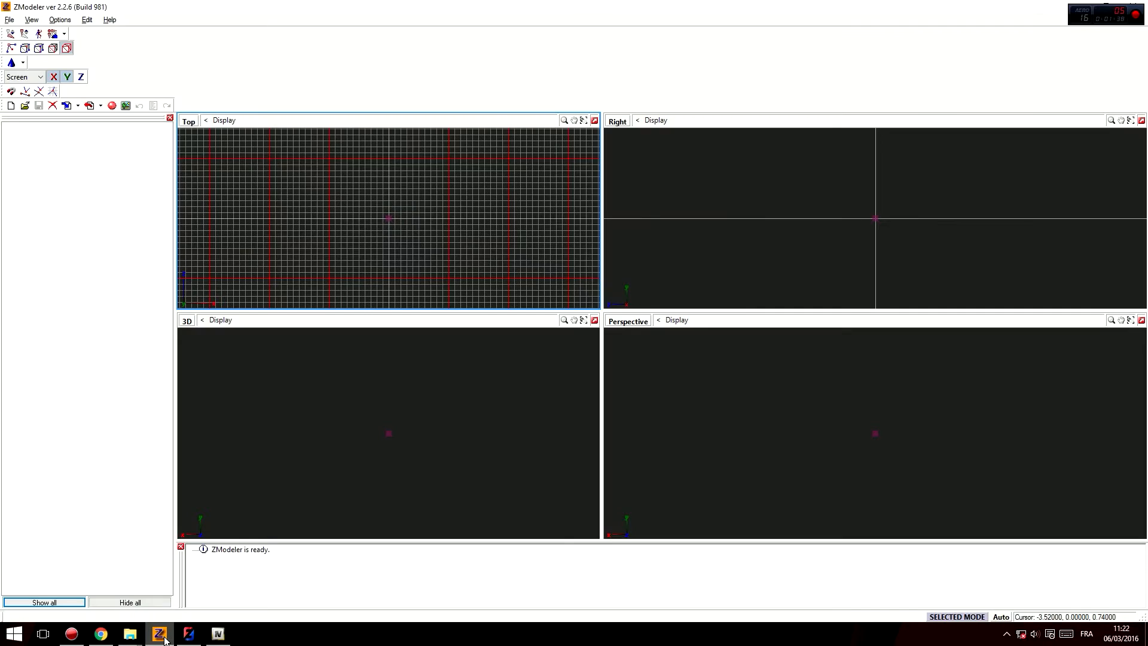
left_click(188, 633)
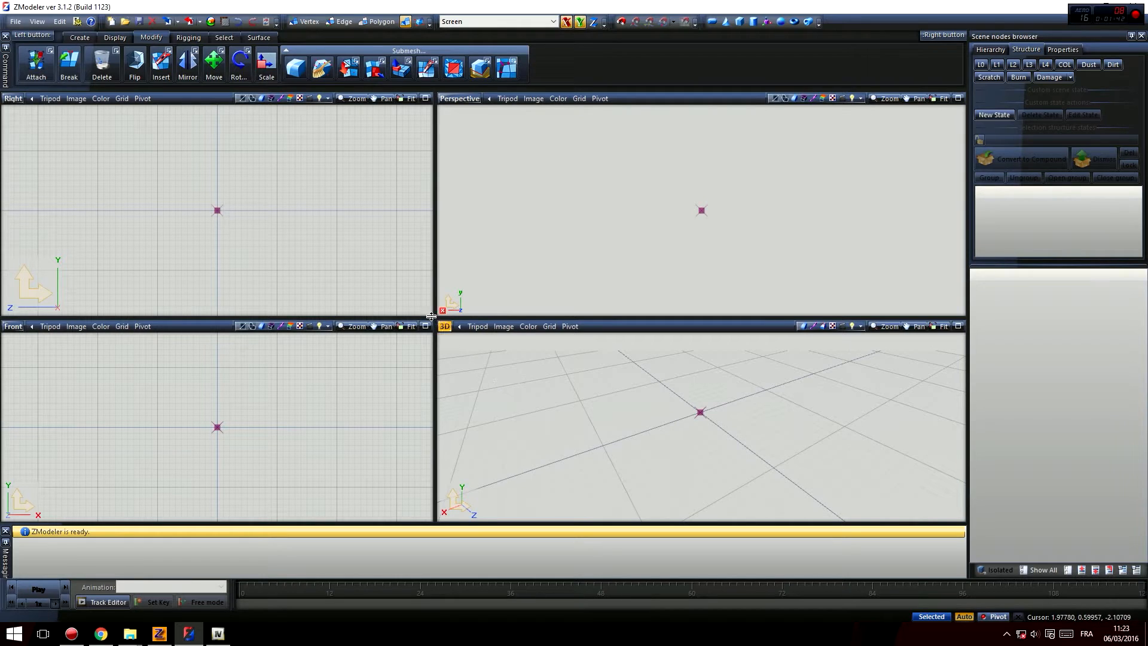
left_click(215, 643)
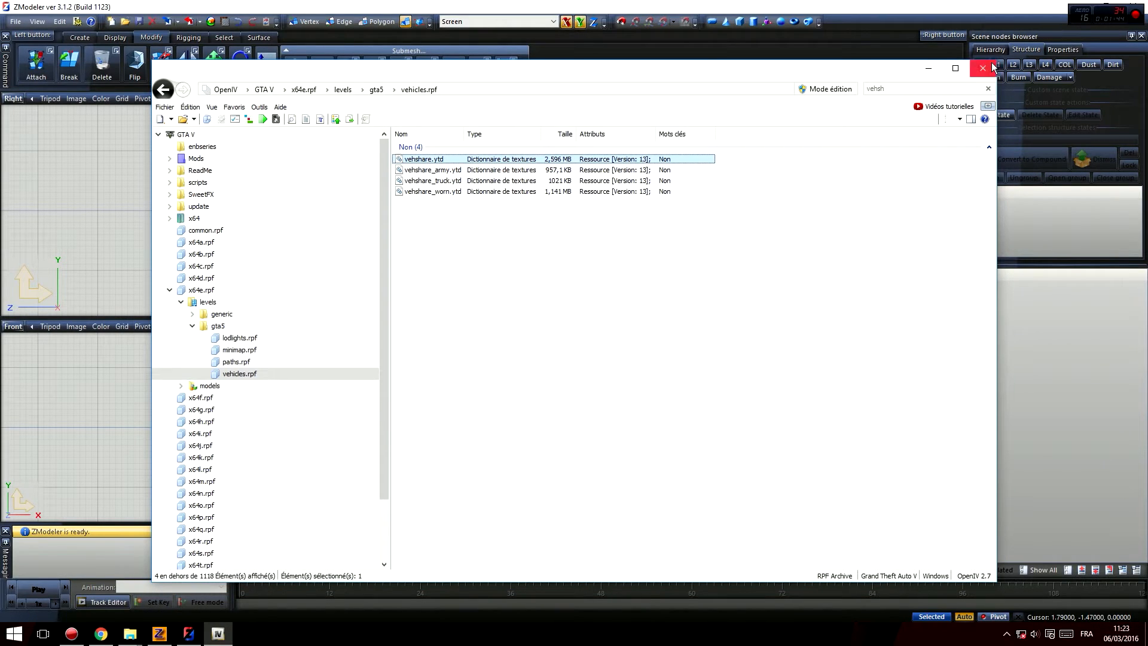
left_click(934, 64)
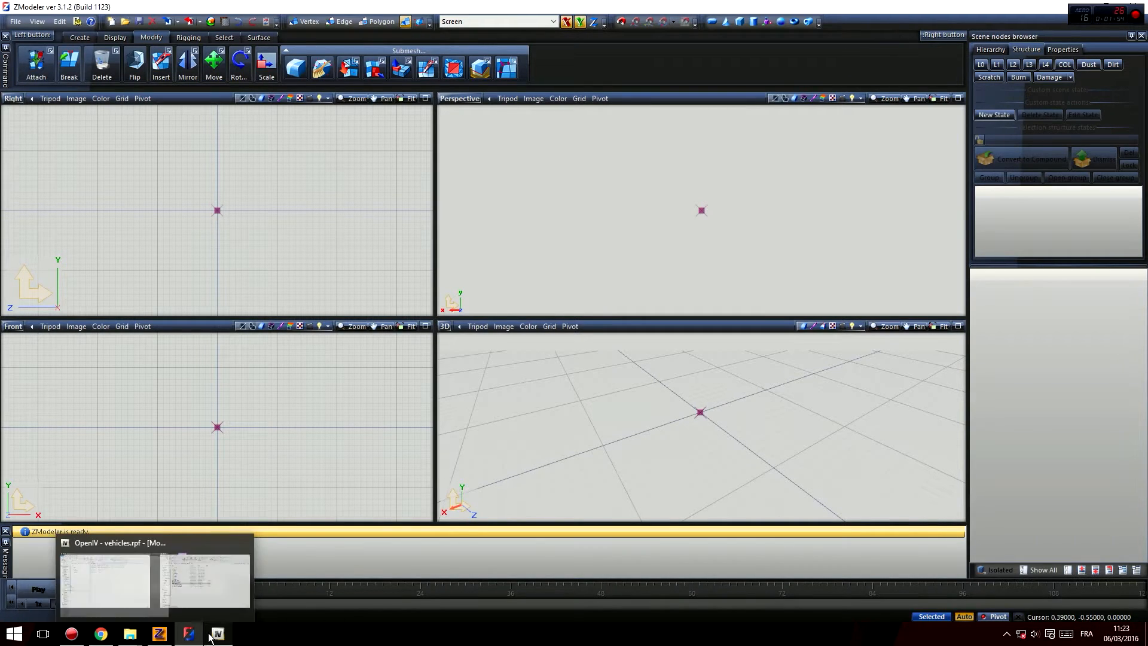
mouse_move(219, 637)
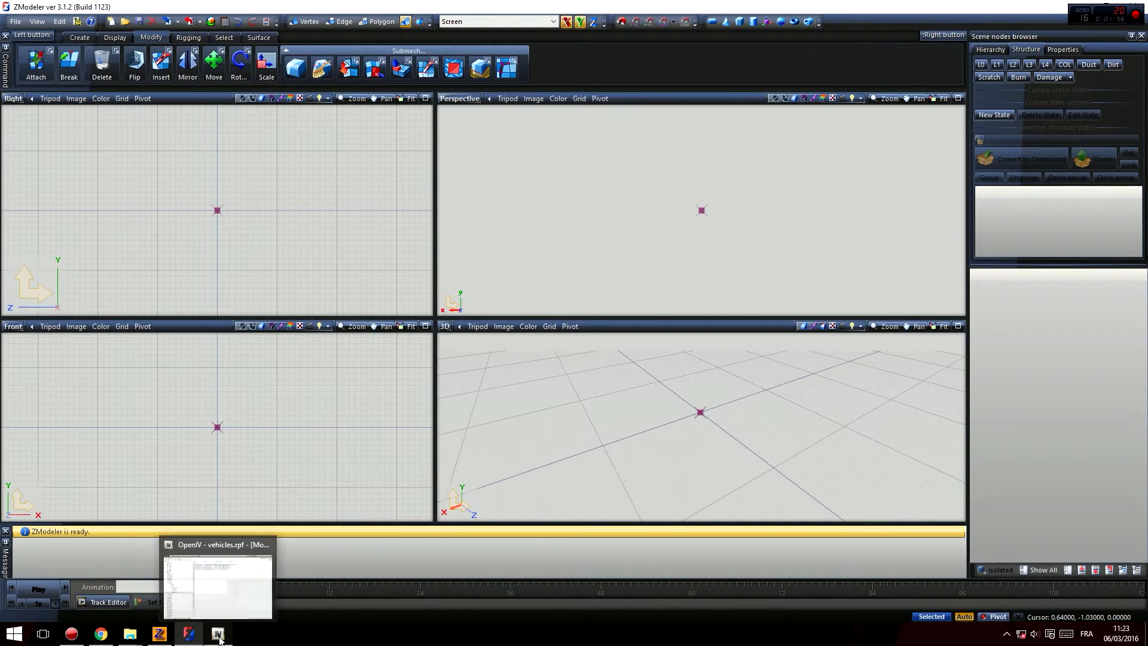
left_click(212, 583)
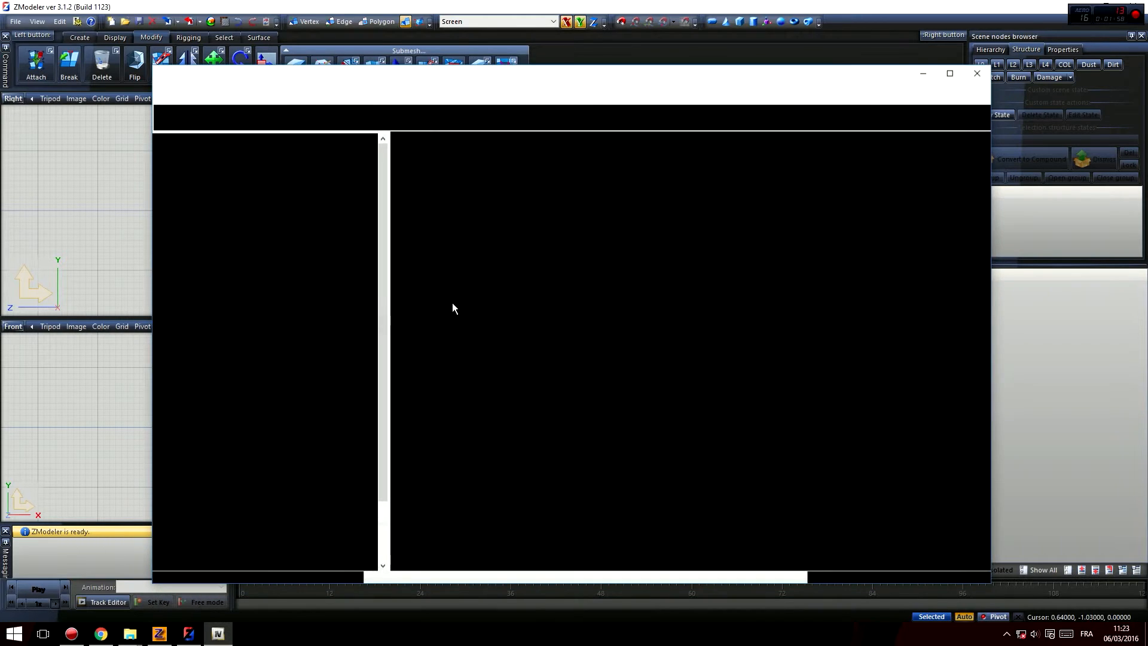
left_click(927, 69)
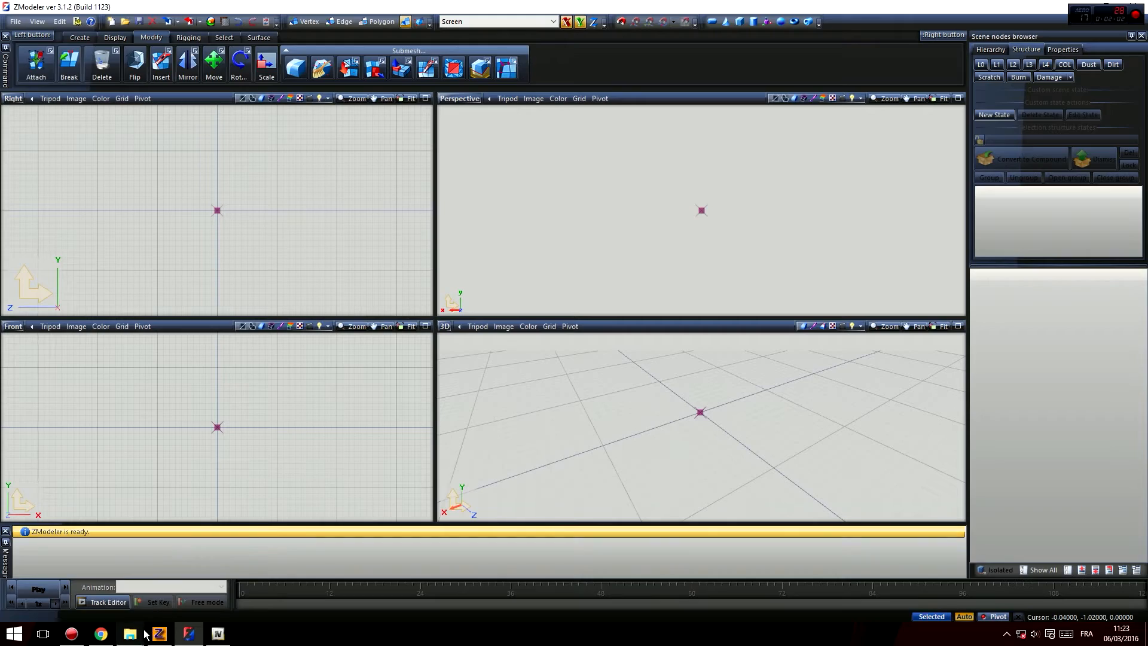
Step: Look at the ZModeler 2.2.6 program folder, minimize it, and keep the Porsche 911 folder window open in File Explorer
mouse_move(144, 634)
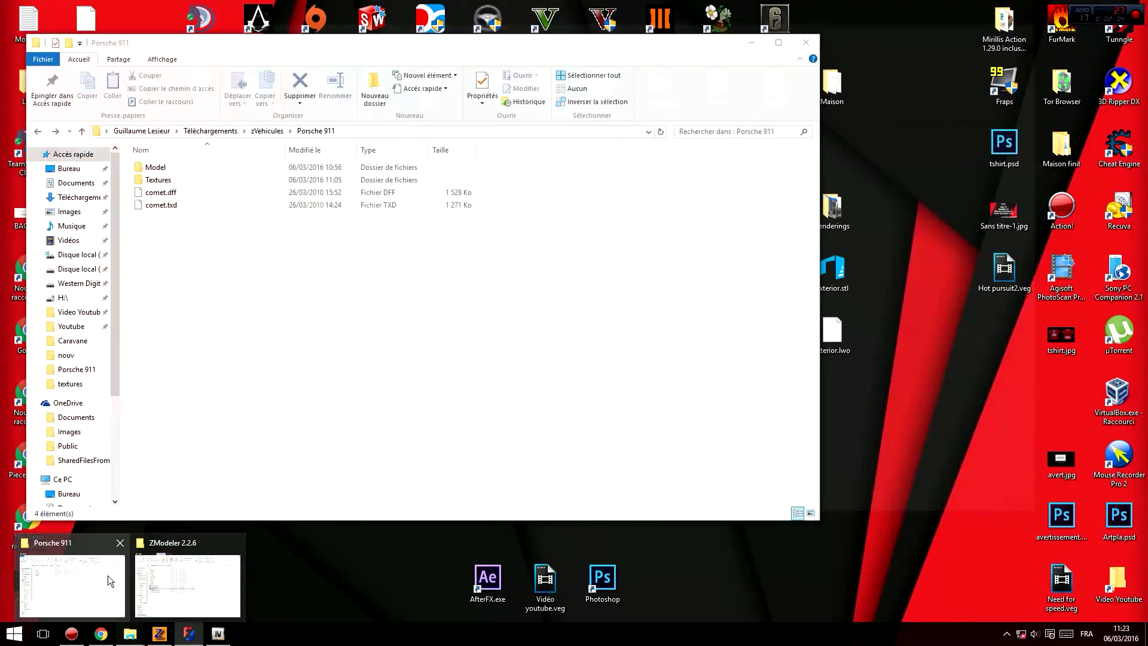
left_click(182, 583)
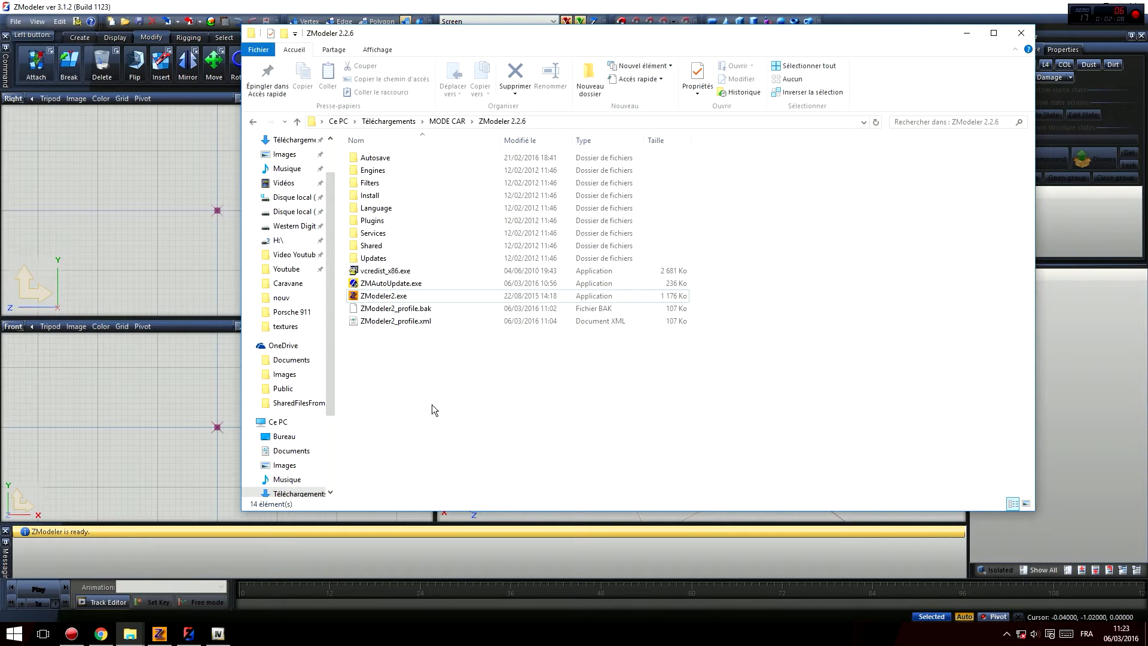
mouse_move(130, 634)
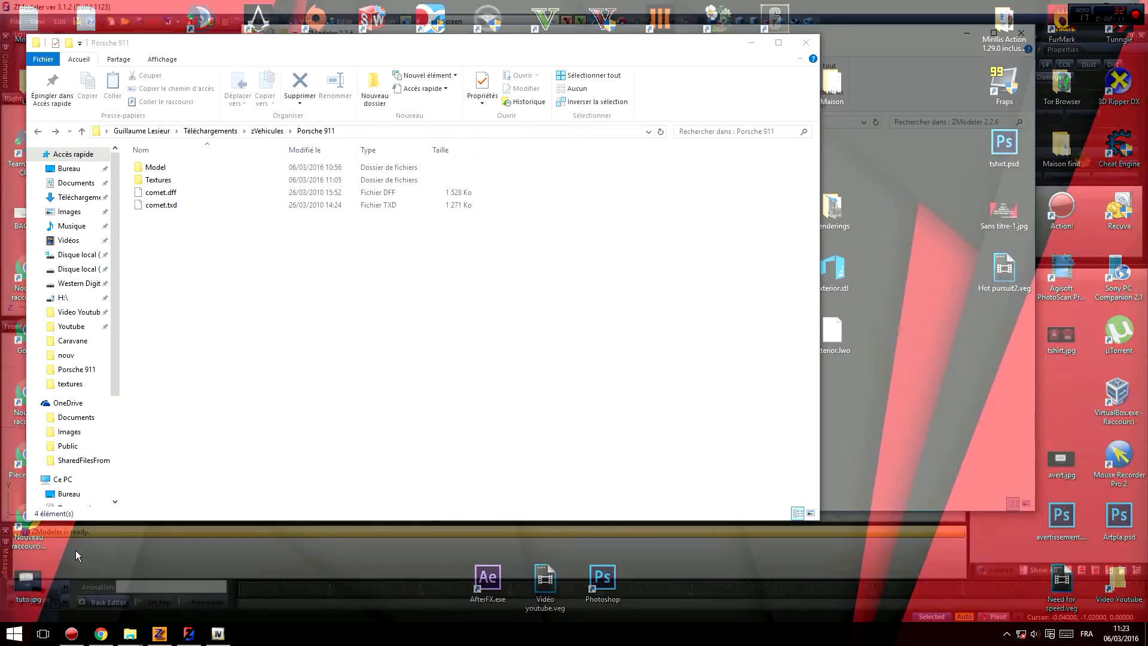
left_click(75, 550)
left_click_drag(332, 54, 456, 58)
left_click(967, 33)
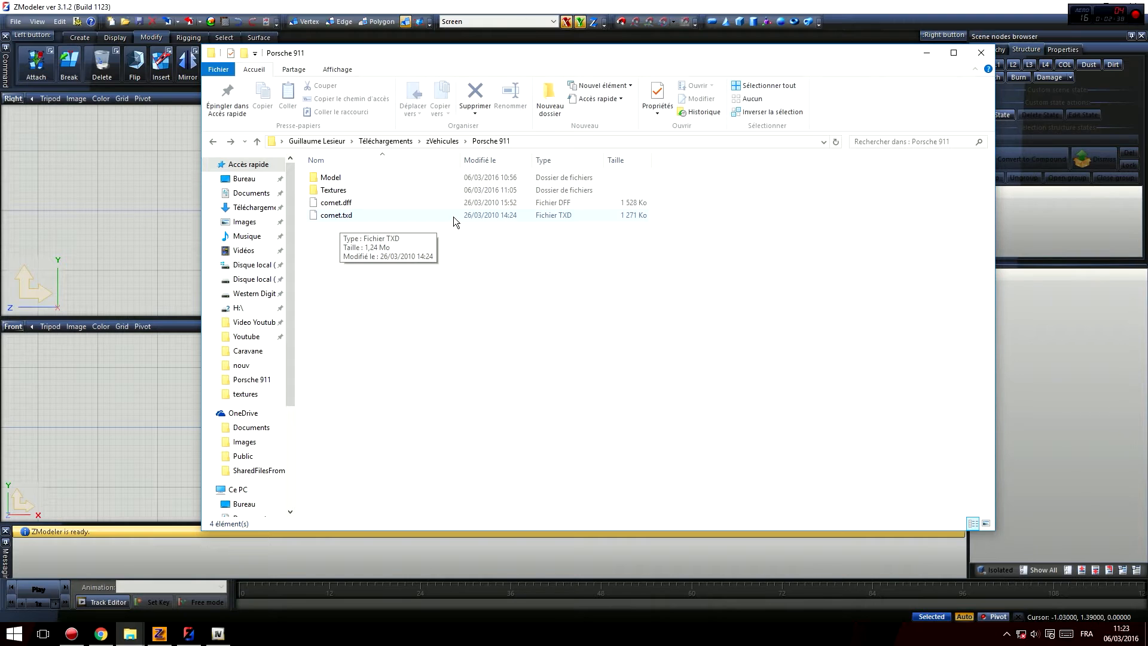
Step: Open the Textures folder inside Porsche 911 and examine the car's PNG textures
double_click(366, 189)
left_click_drag(306, 330, 996, 156)
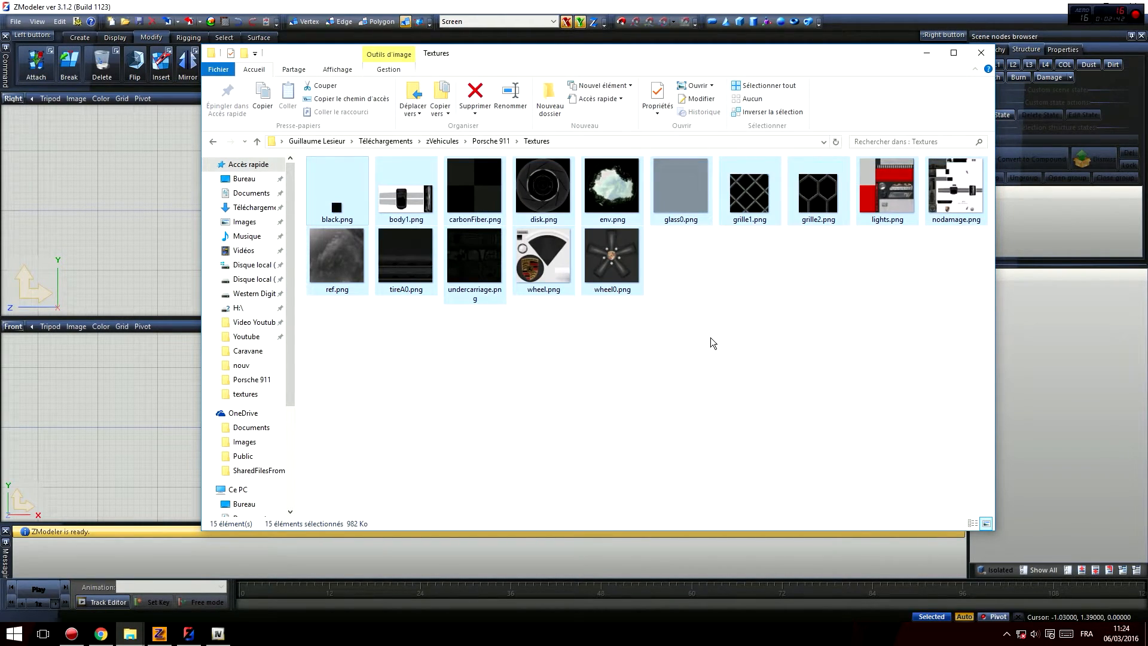
left_click(711, 338)
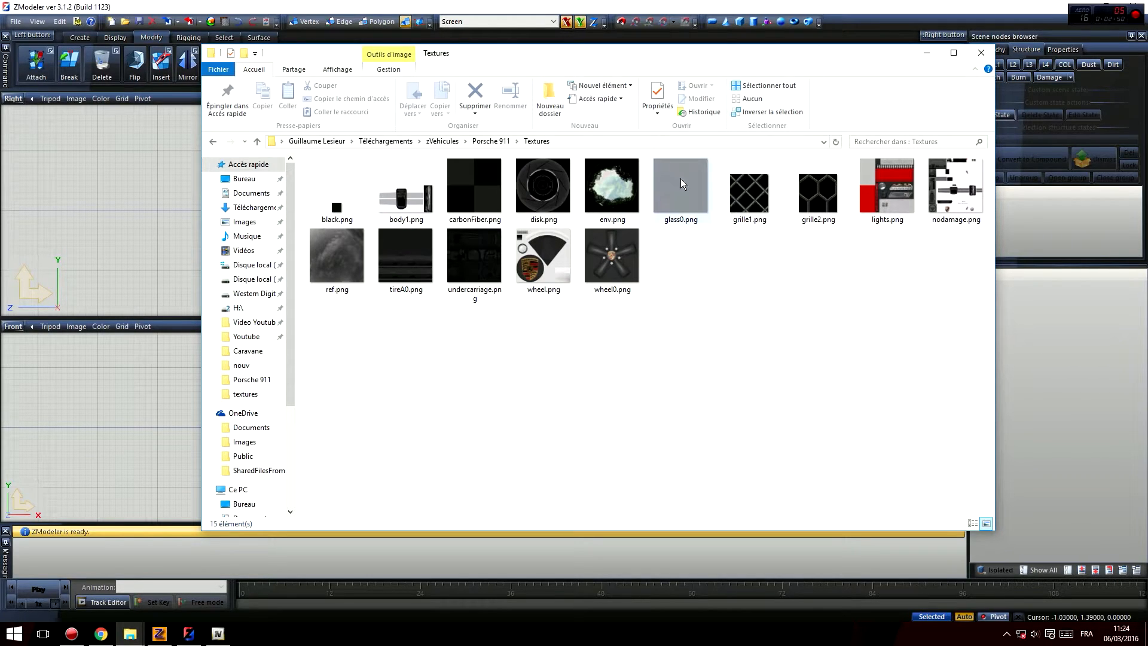
Step: Go back up to the zVehicules folder and open 0Veshare to examine the shared vehicle textures
key("BackSpace")
key("BackSpace")
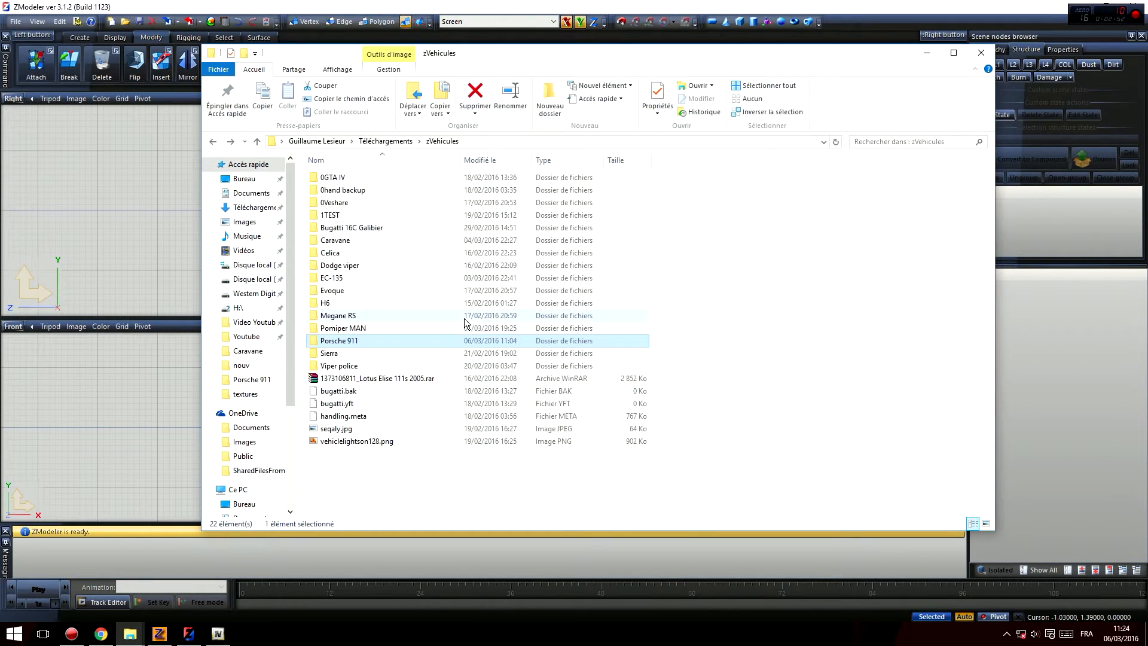
double_click(348, 207)
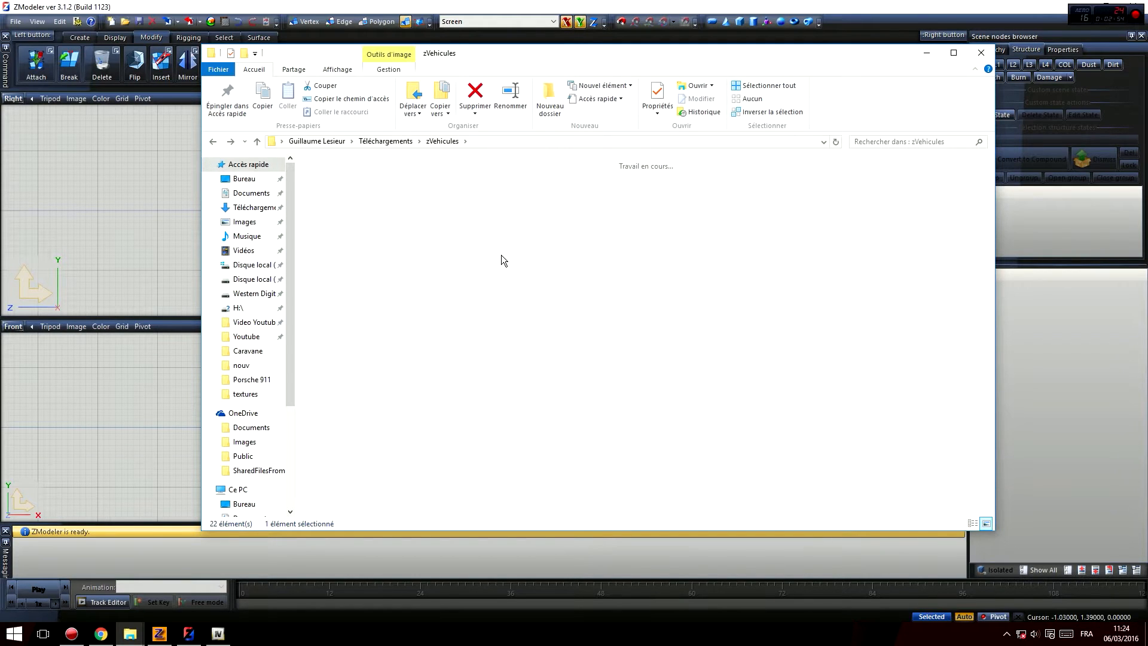
scroll(669, 359, "down", 2)
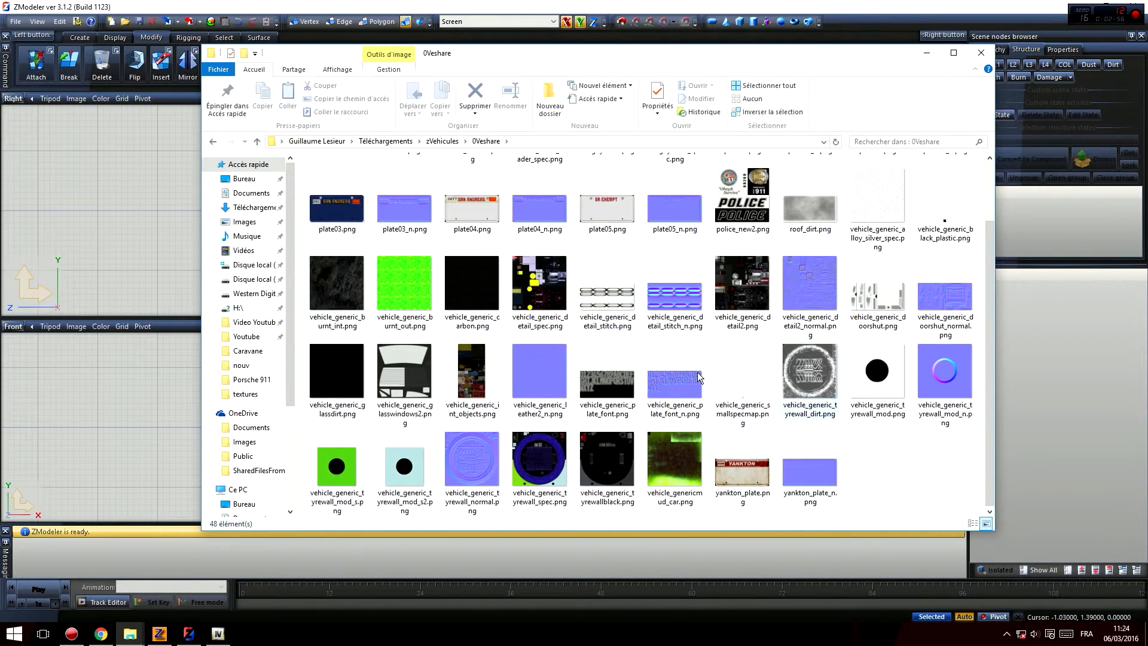
scroll(766, 474, "up", 2)
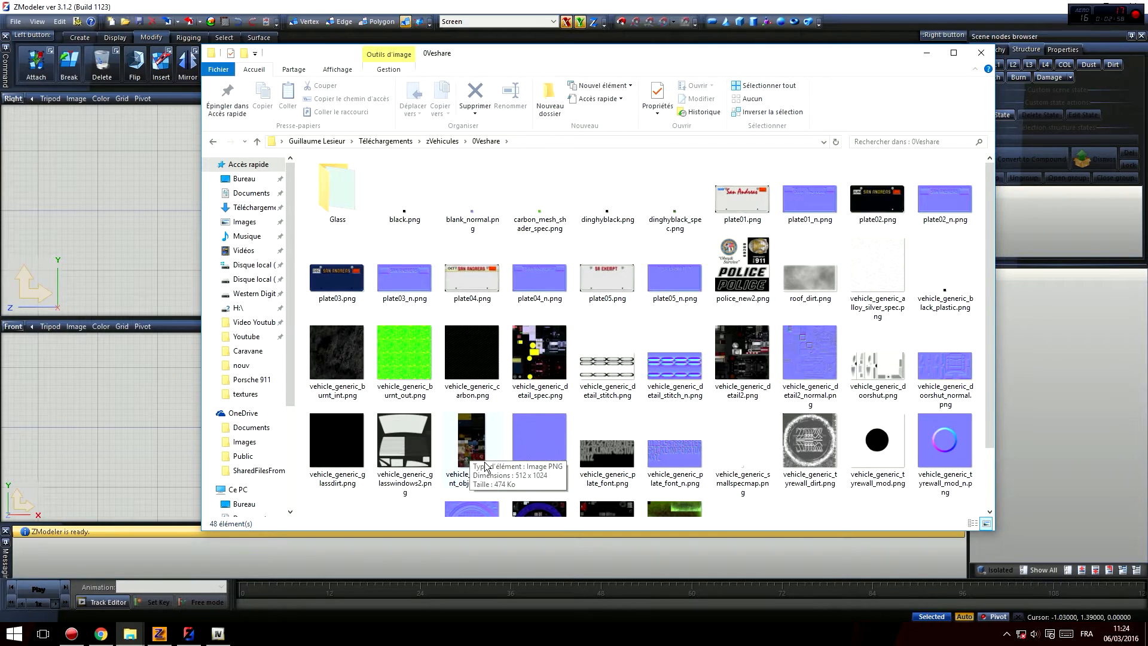
Step: Switch to OpenIV, view the textures inside vehshare.ytd in vehicles.rpf, and close the texture viewer
left_click(218, 633)
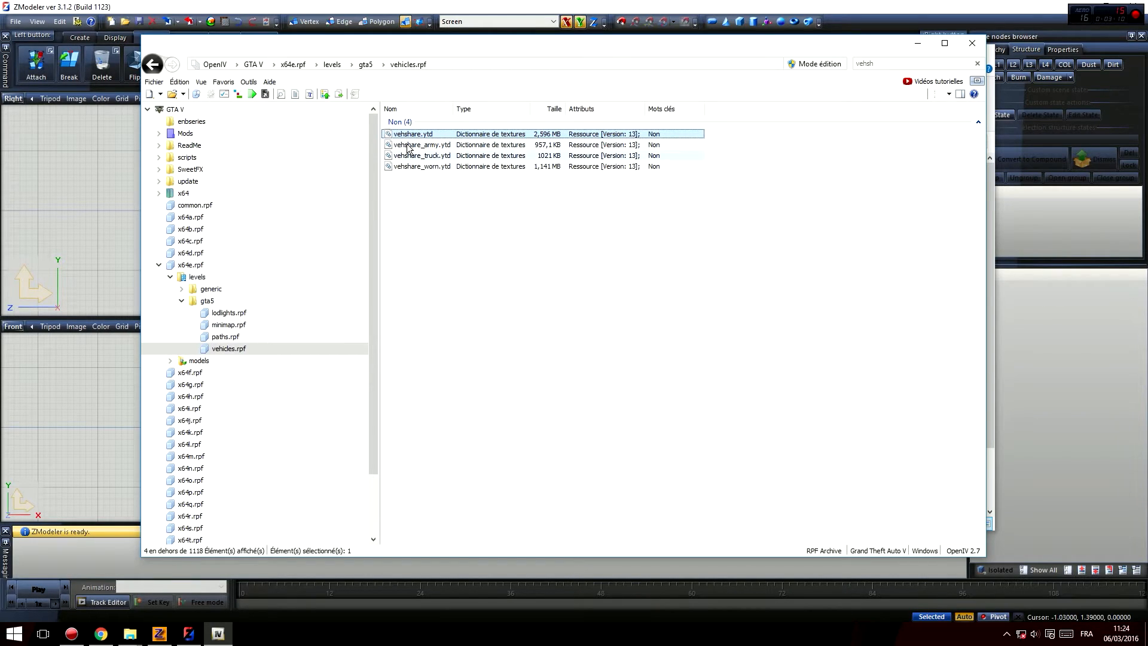
left_click_drag(408, 197, 445, 118)
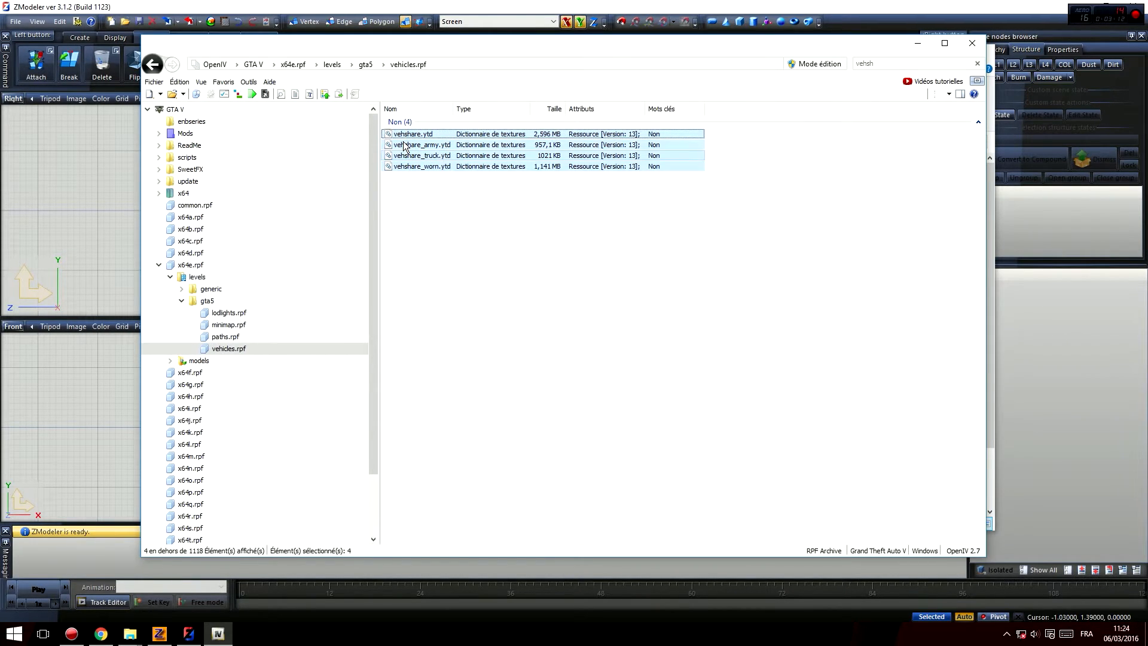
left_click(551, 280)
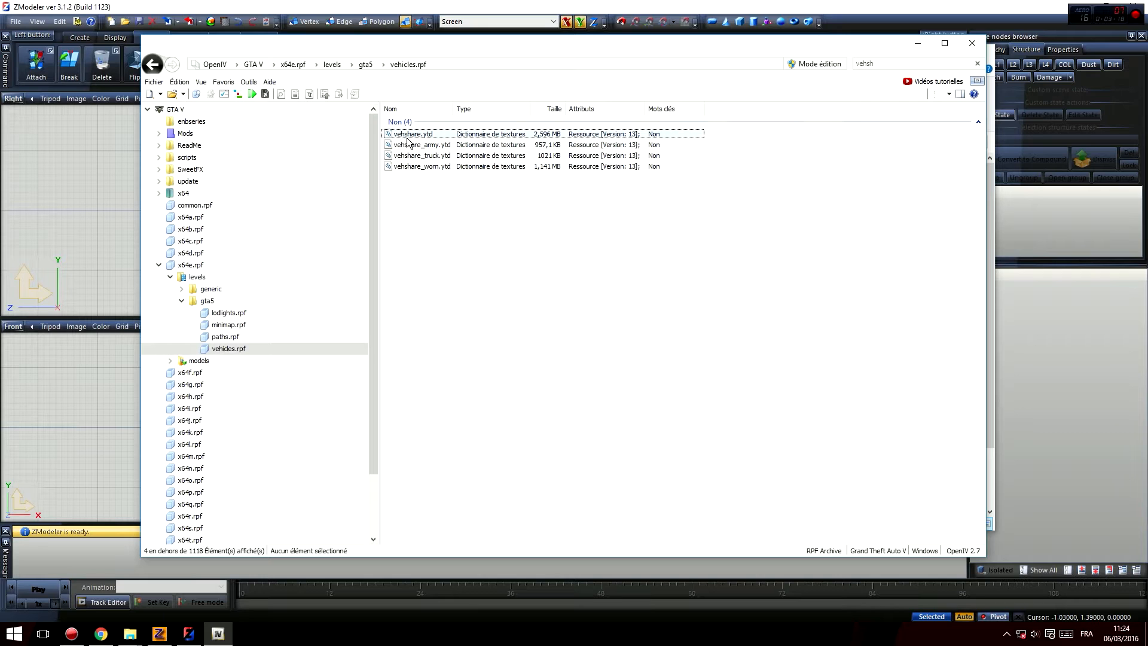
double_click(444, 136)
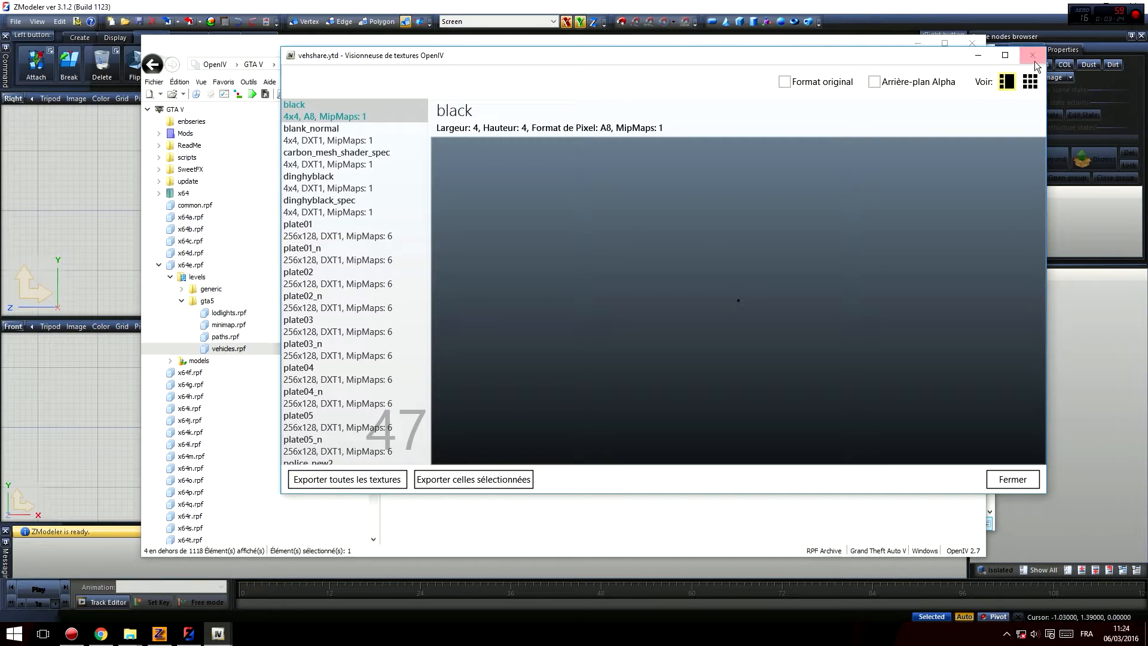
left_click(1033, 55)
Step: Return to the 0Veshare folder in File Explorer and open its Glass subfolder to inspect glass.png
mouse_move(130, 634)
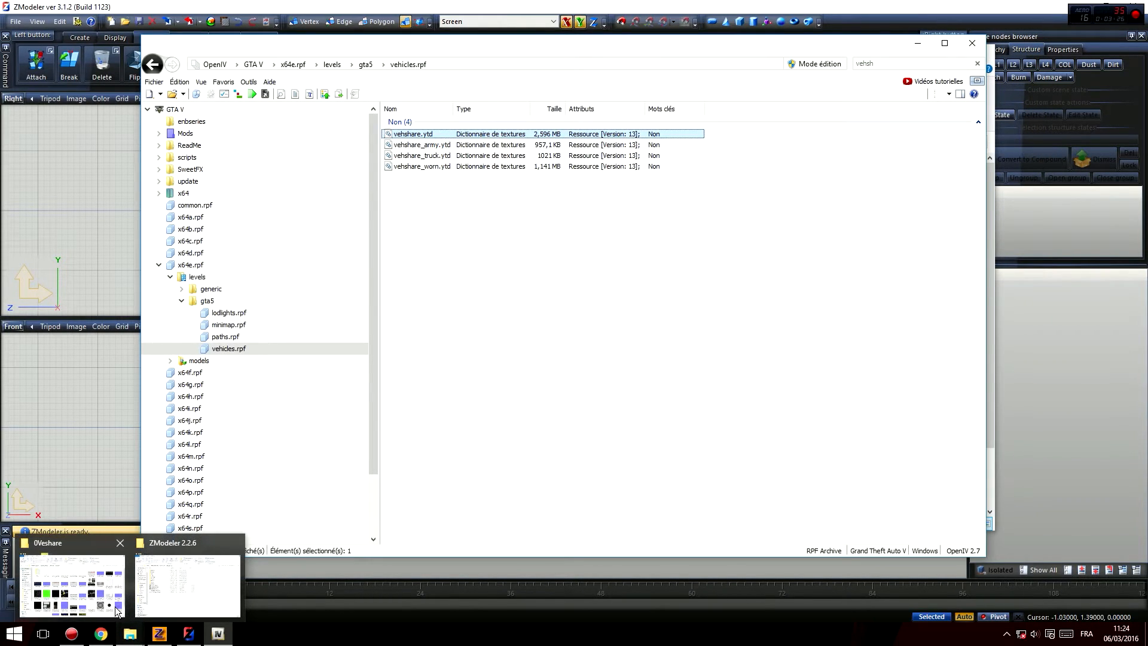
left_click(69, 577)
scroll(639, 357, "down", 2)
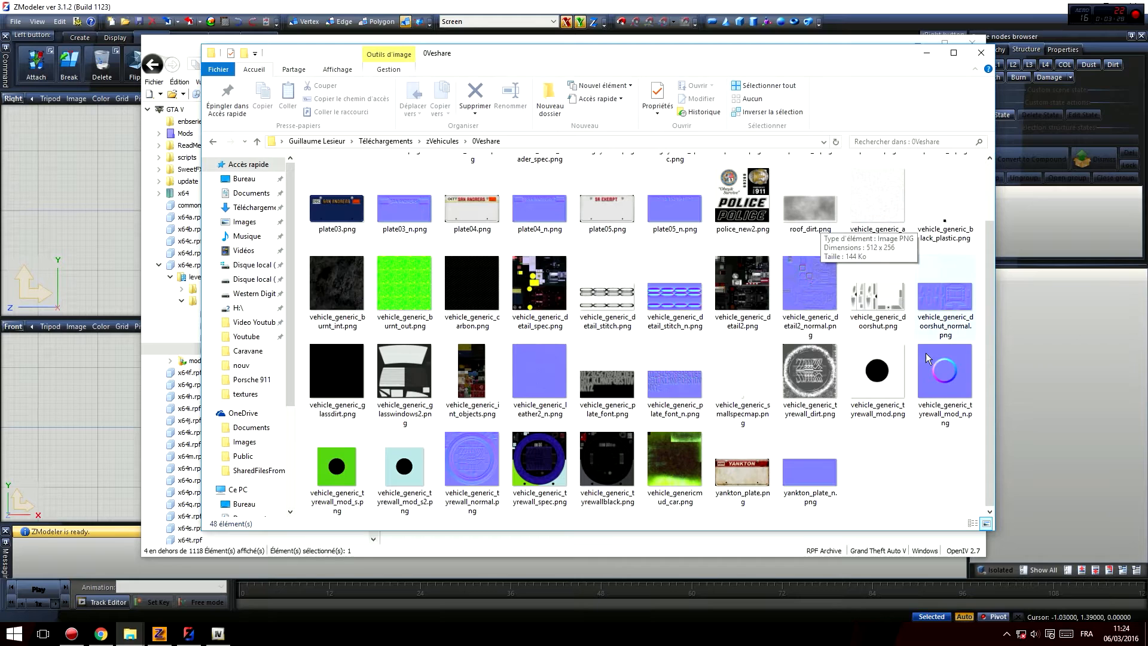
scroll(846, 413, "up", 2)
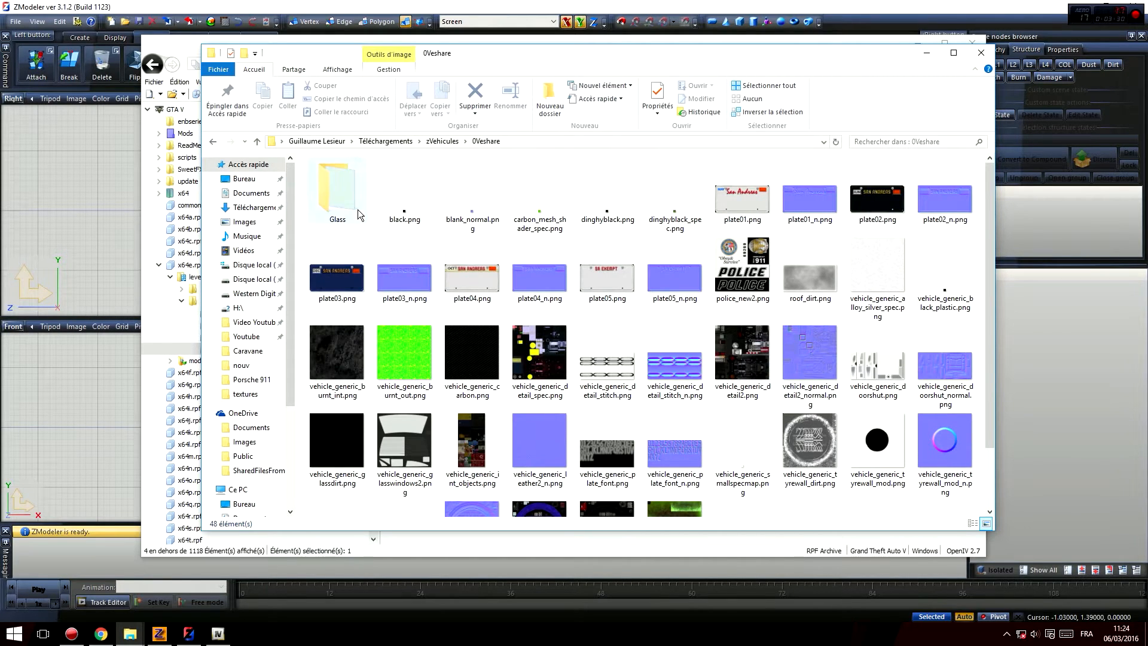
double_click(350, 190)
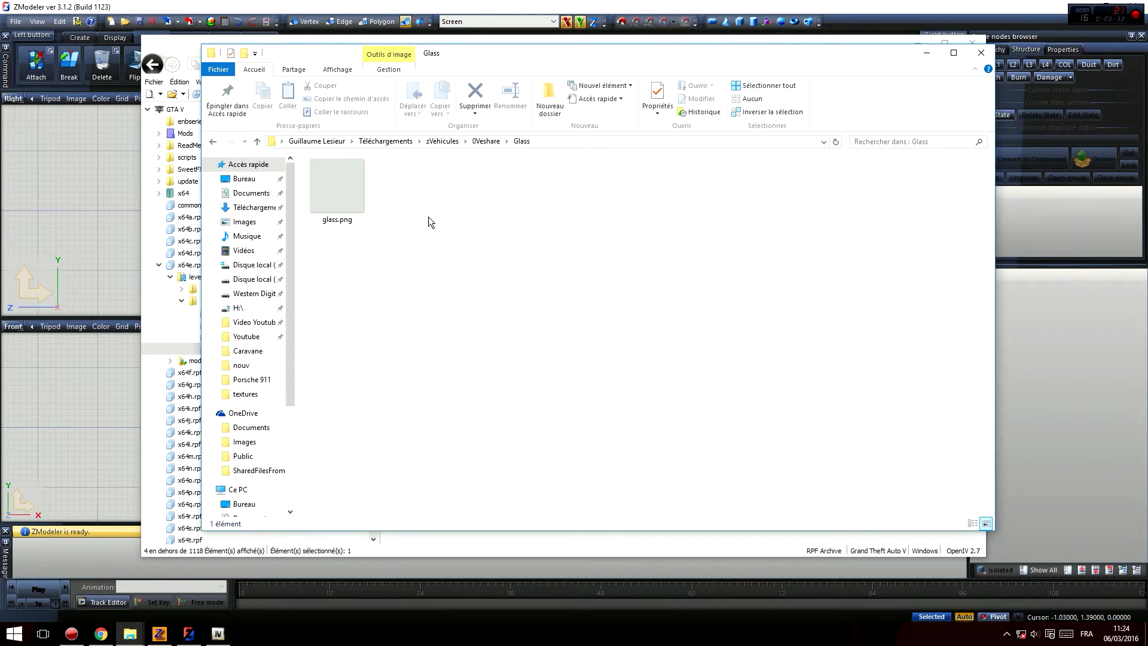
left_click_drag(352, 219, 303, 154)
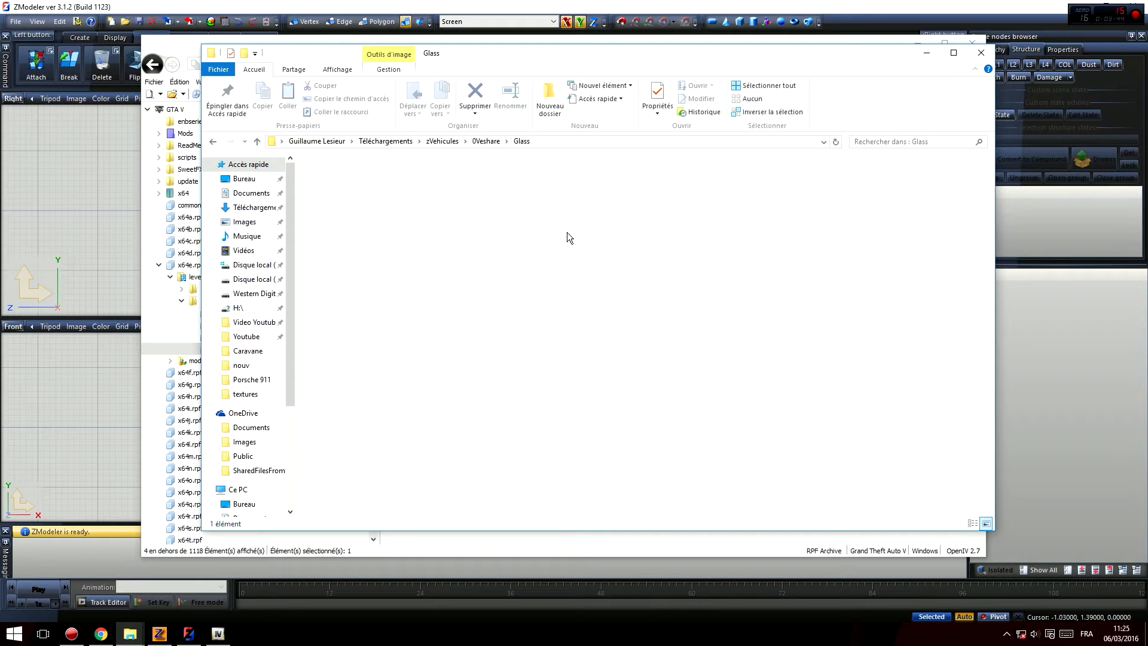
Step: Leave the shared textures by going back up to the zVehicules folder, and open the Porsche 911 folder
key("BackSpace")
scroll(759, 292, "up", 2)
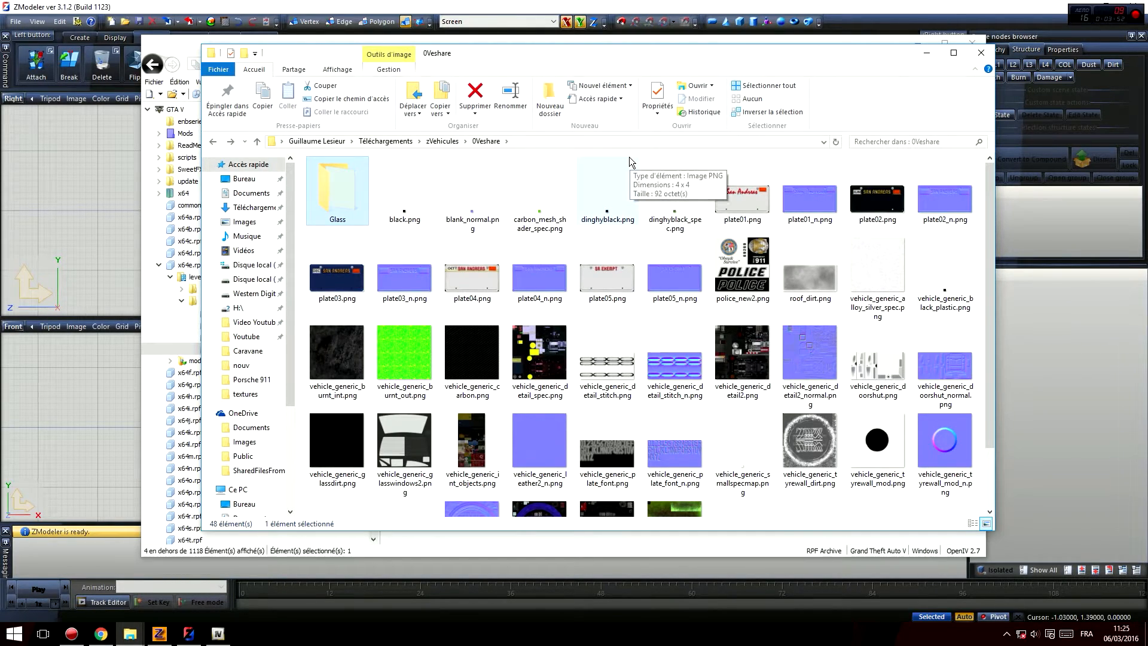
key("BackSpace")
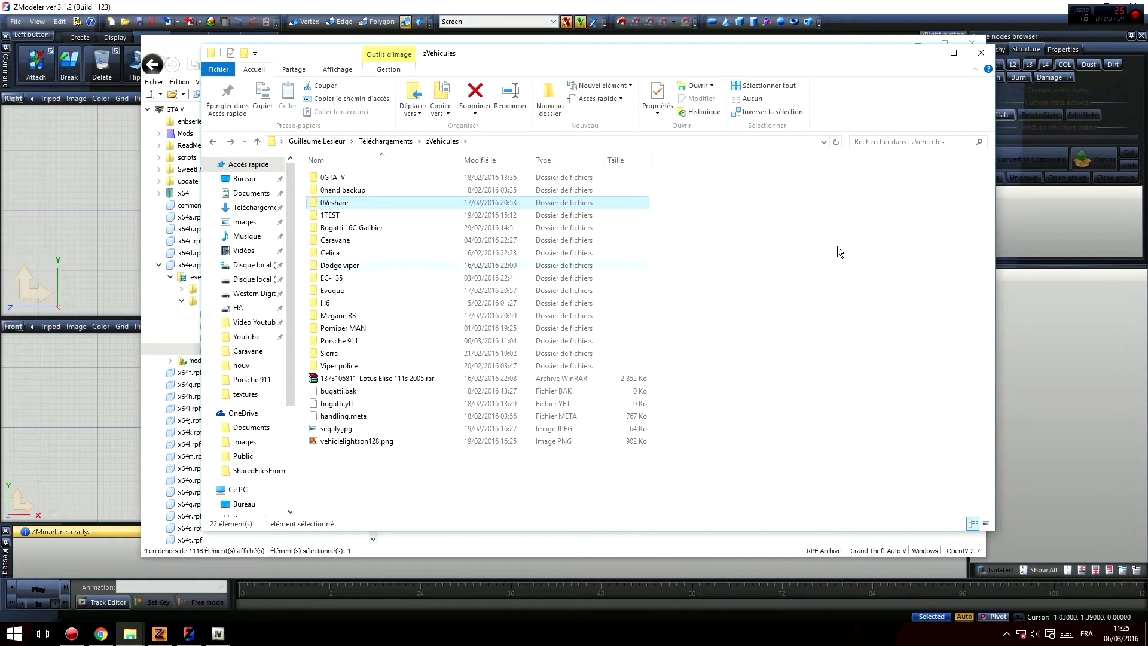
double_click(367, 340)
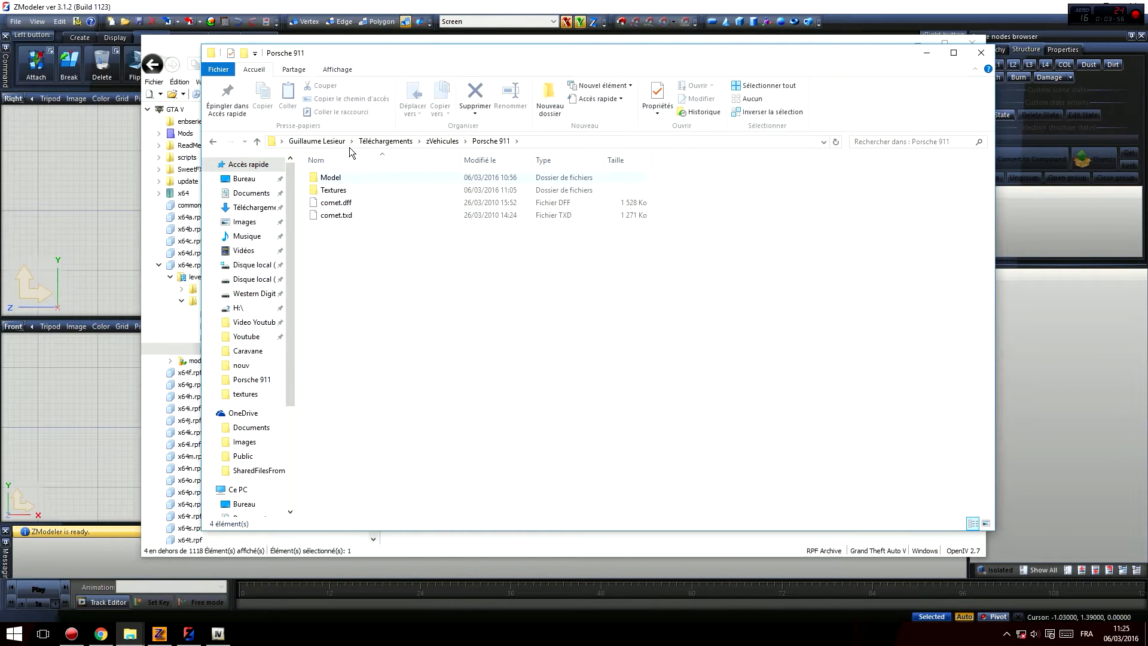
Step: Close OpenIV and switch to ZModeler 2.2.6
left_click_drag(598, 58, 567, 84)
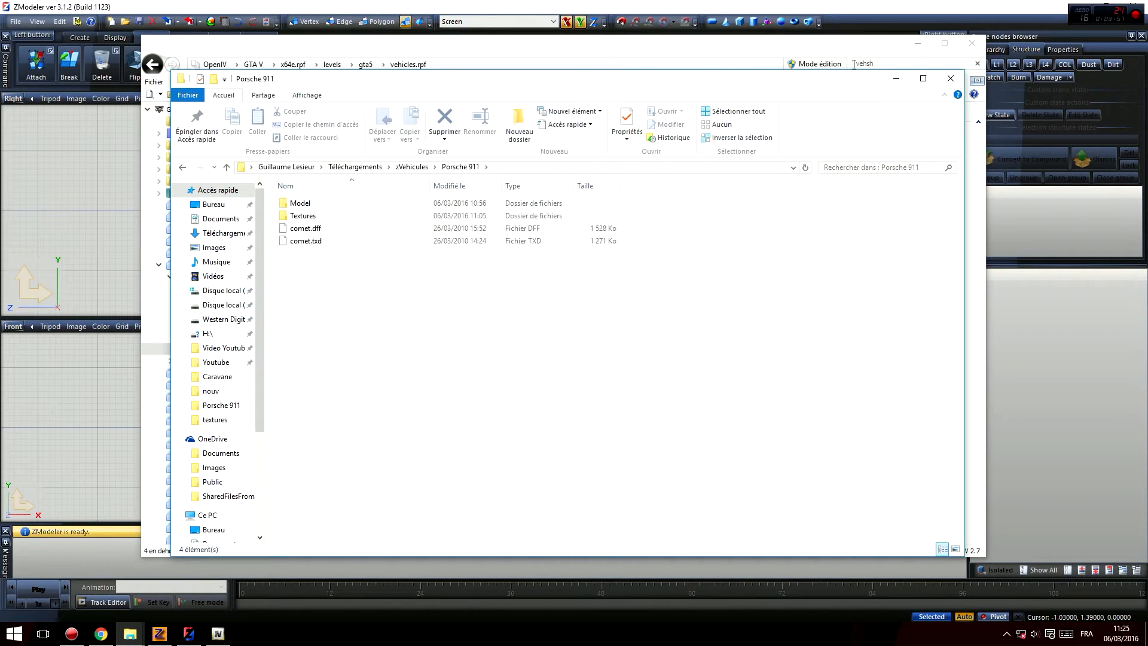
left_click(912, 44)
left_click(915, 43)
left_click_drag(796, 81, 717, 74)
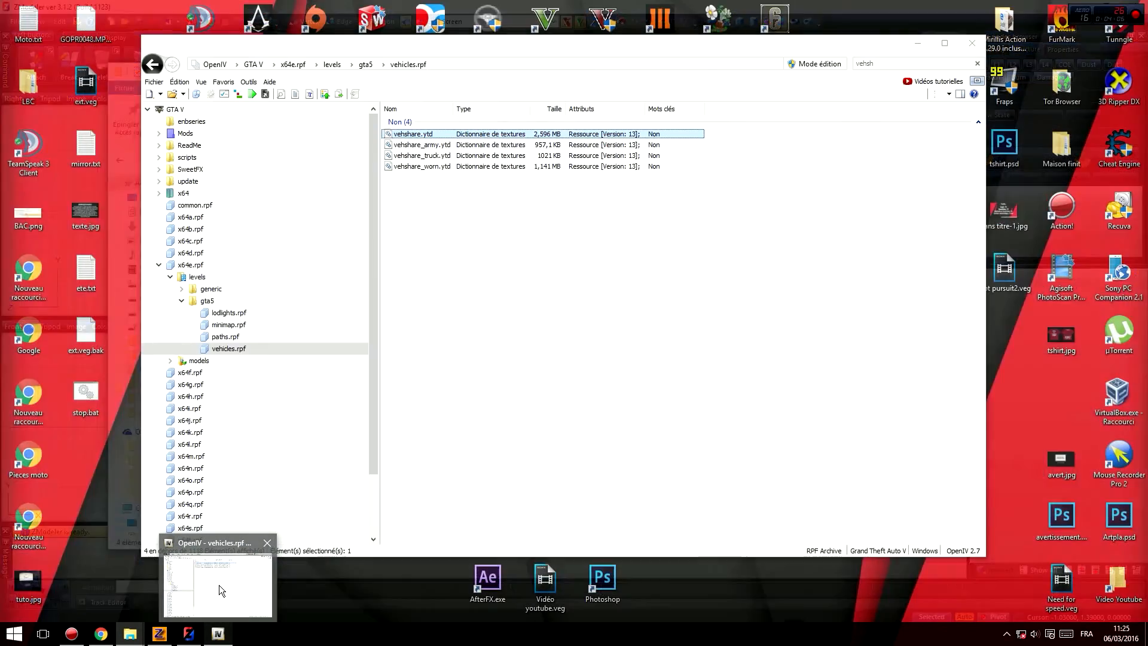
left_click(281, 537)
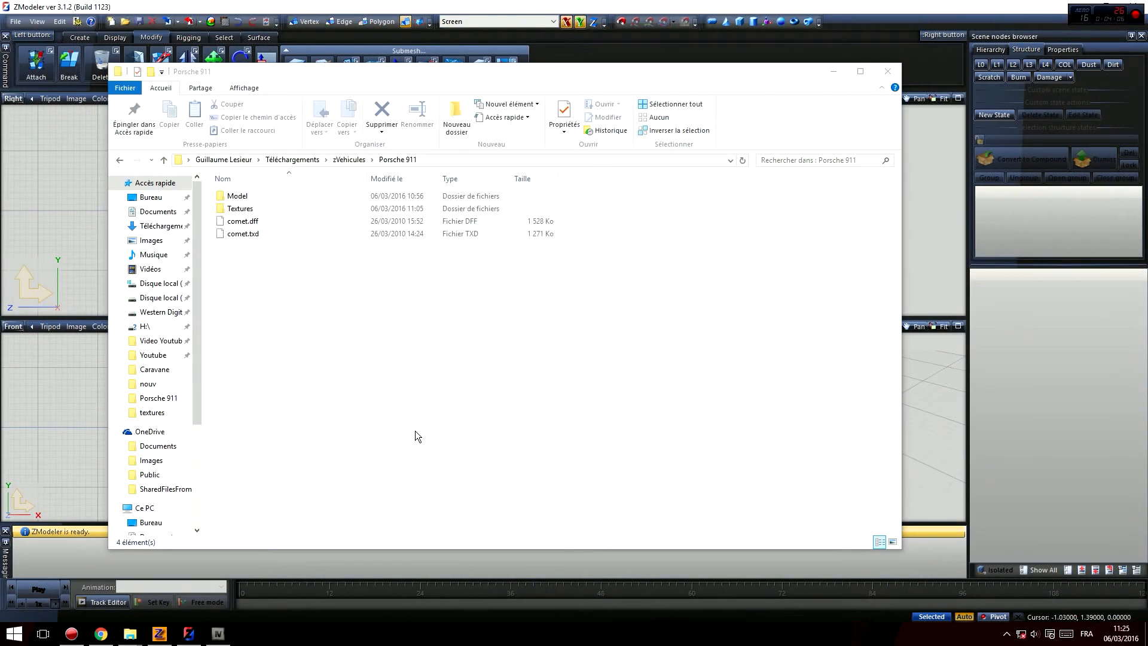
left_click(167, 638)
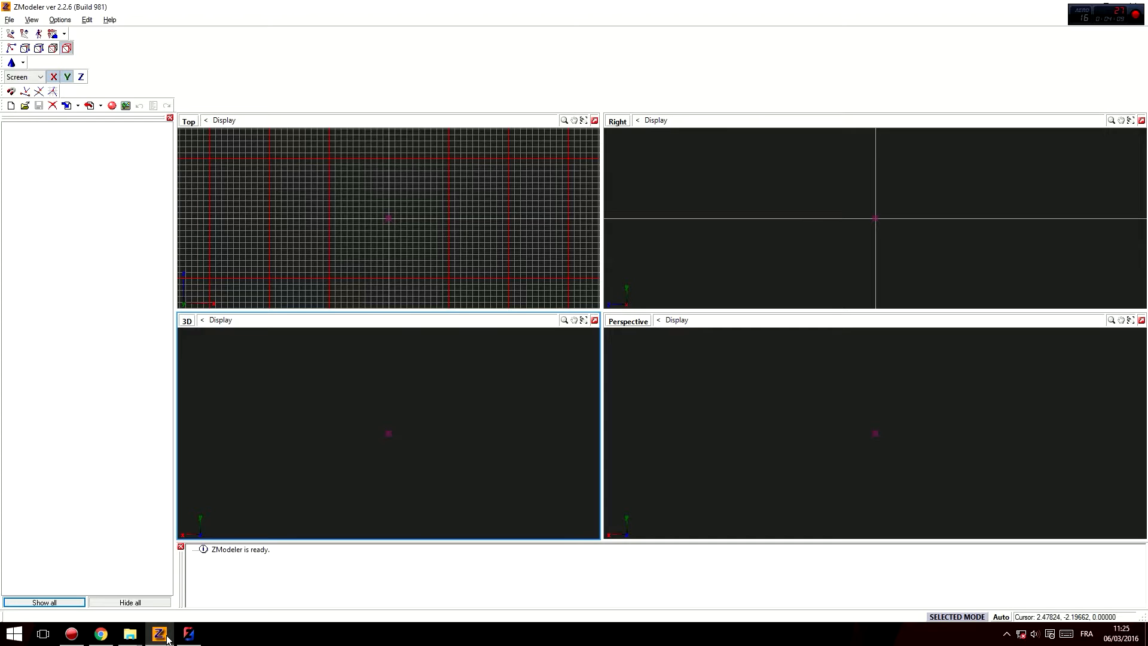
Step: Import comet.dff from the Porsche 911 folder, keeping TGA textures and the default colours
left_click(67, 107)
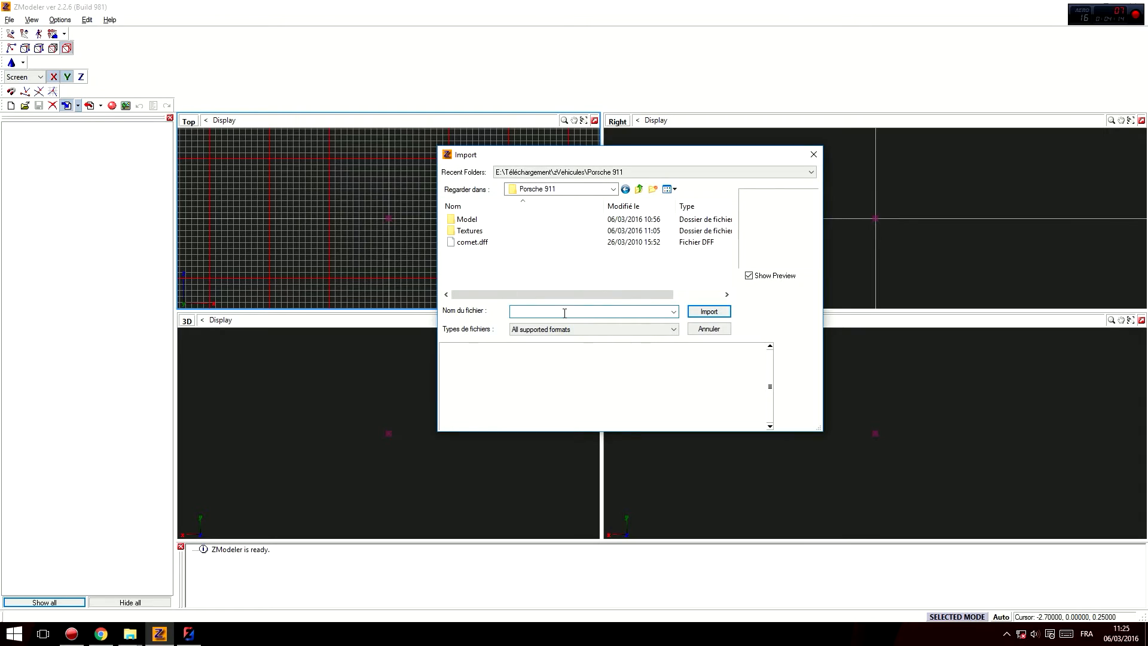
left_click(473, 243)
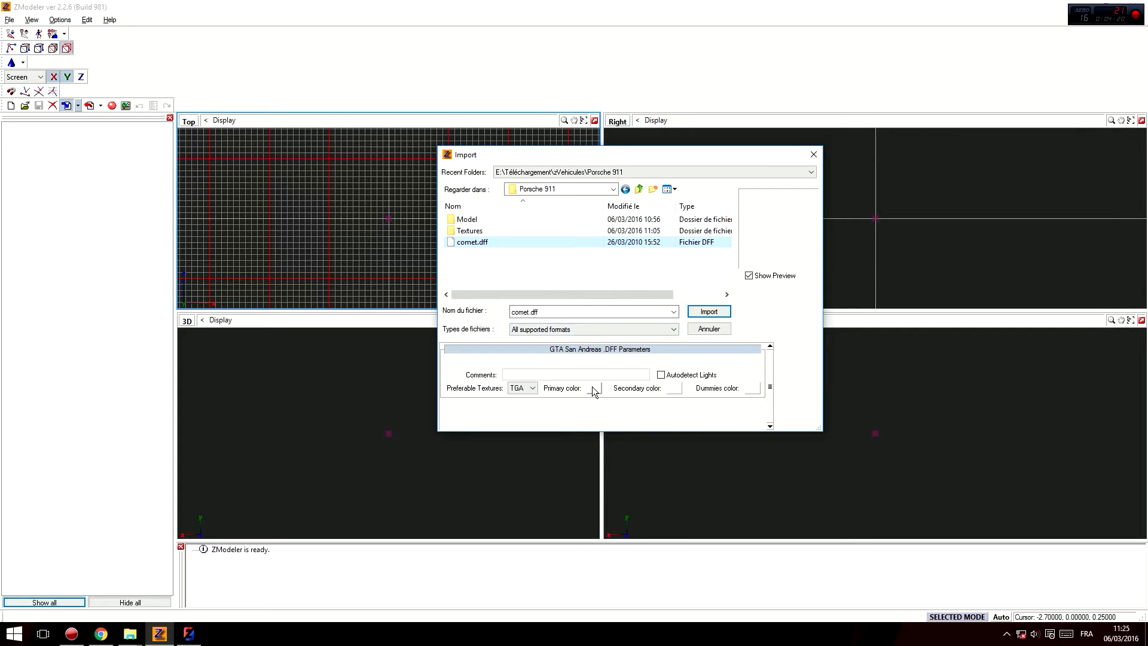
left_click(670, 390)
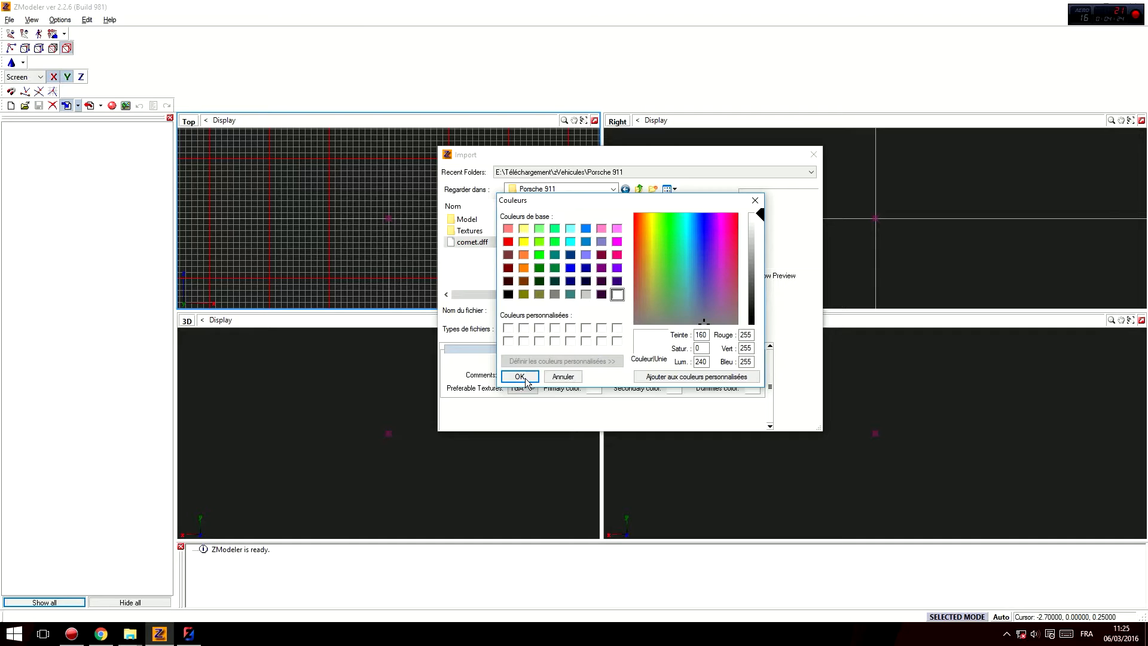
left_click(556, 377)
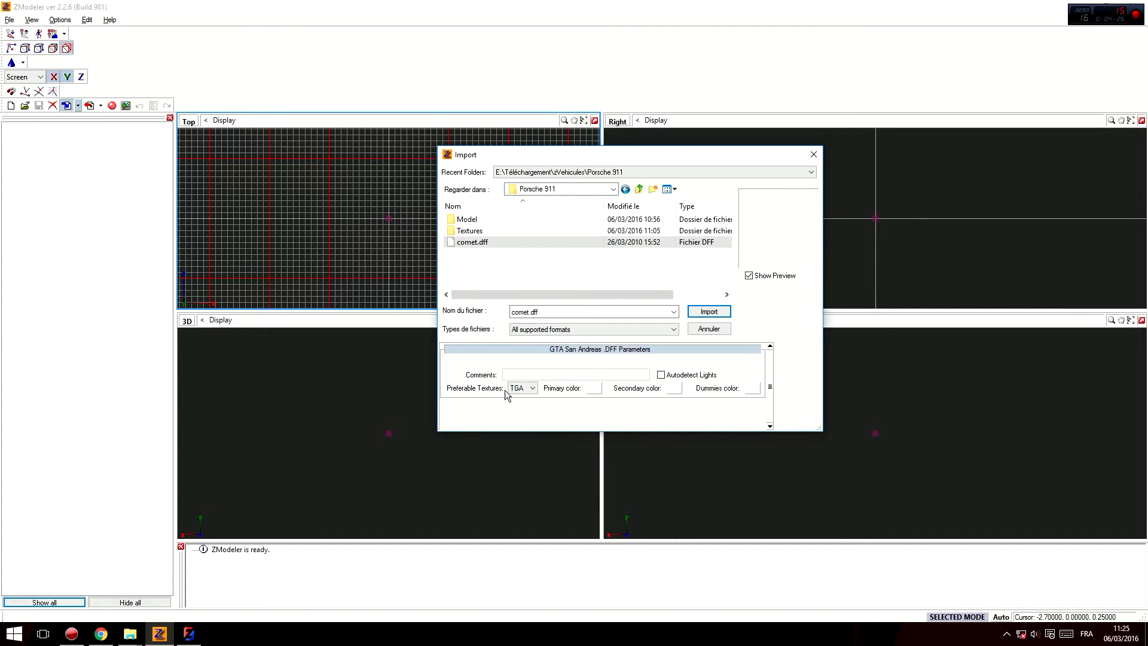
left_click(709, 313)
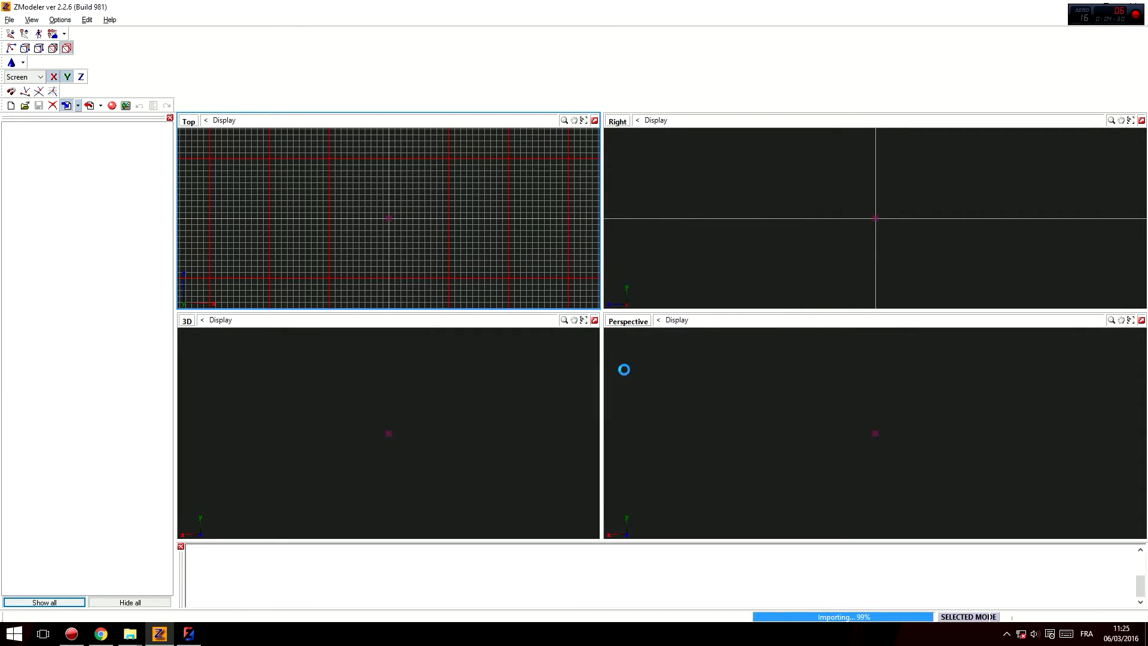
left_click(479, 410)
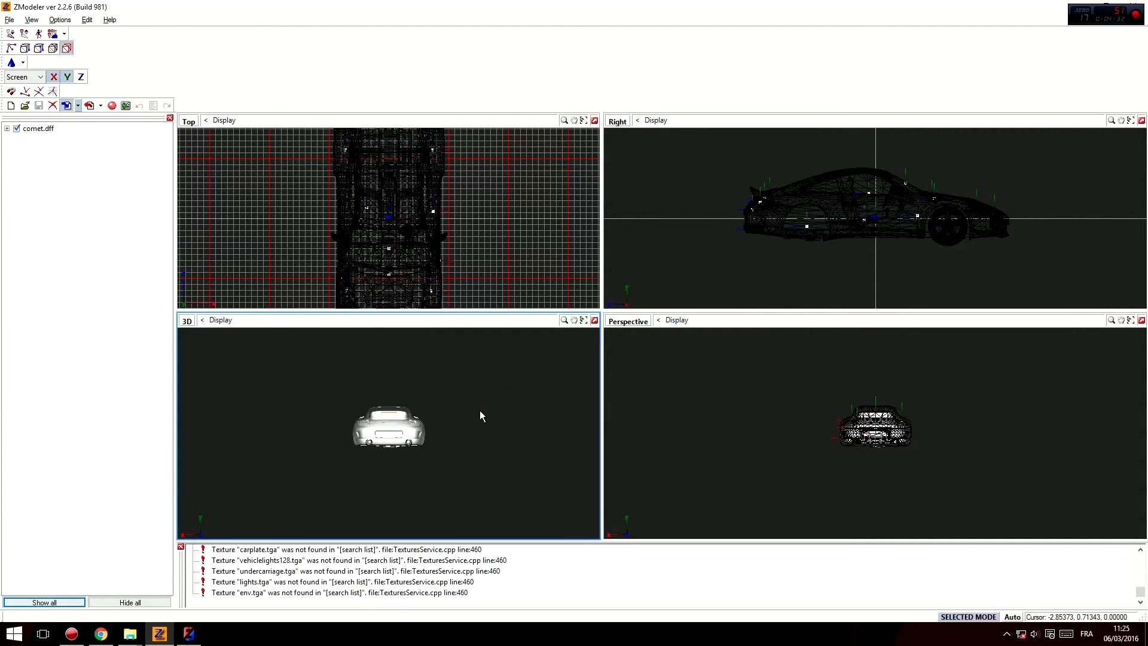
Step: Start exporting the car in the Old Z3D files (*.z3d) format and choose the Porsche 911 folder as the destination
middle_click_drag(245, 424, 335, 440)
left_click(90, 106)
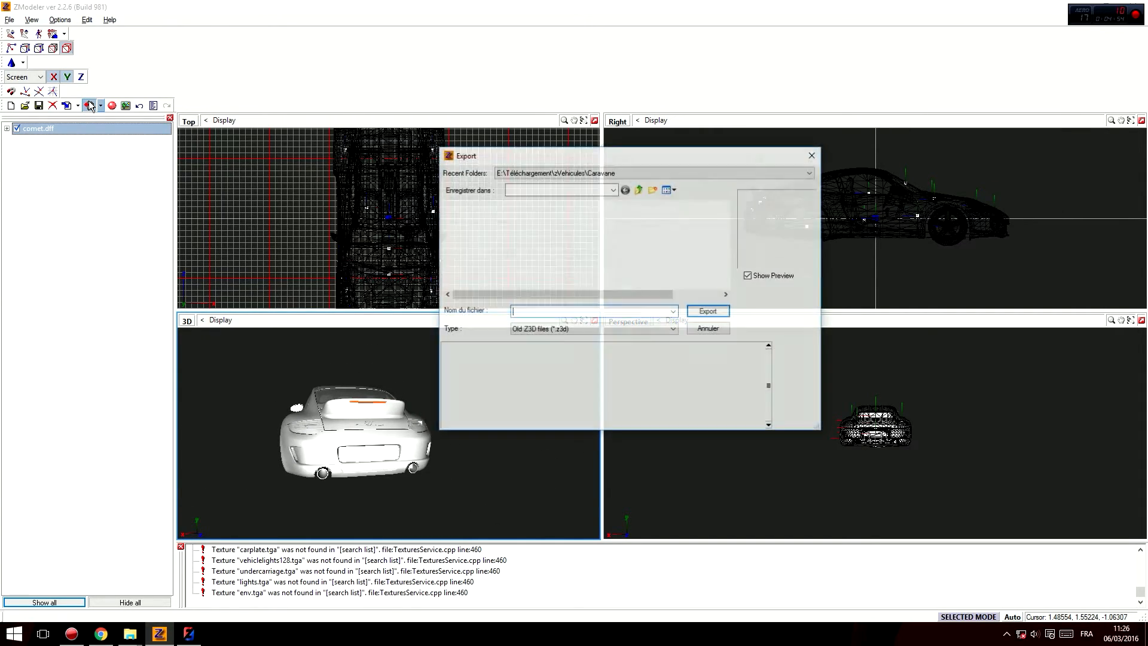
left_click(524, 333)
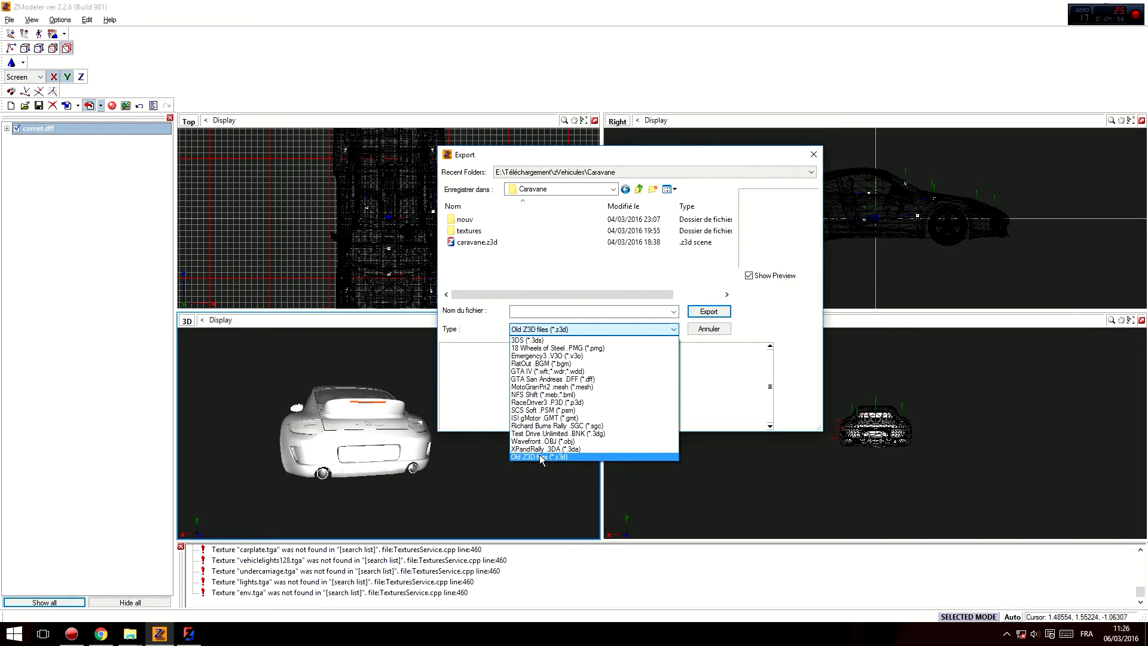
left_click(563, 315)
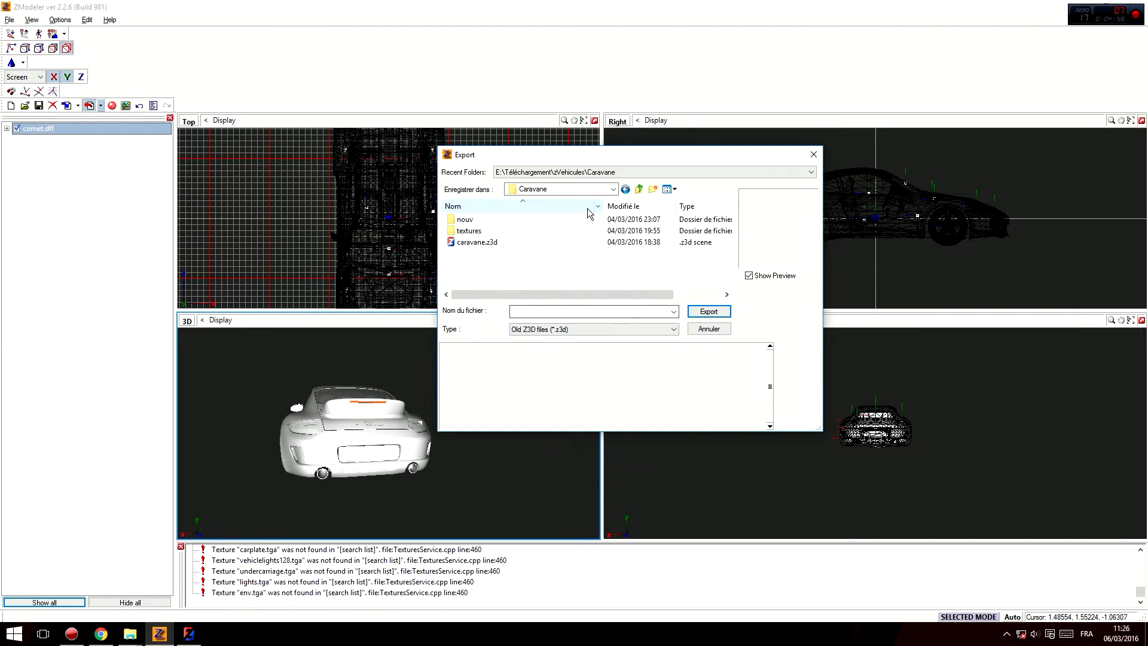
left_click(589, 191)
left_click(551, 201)
scroll(526, 263, "down", 10)
double_click(502, 255)
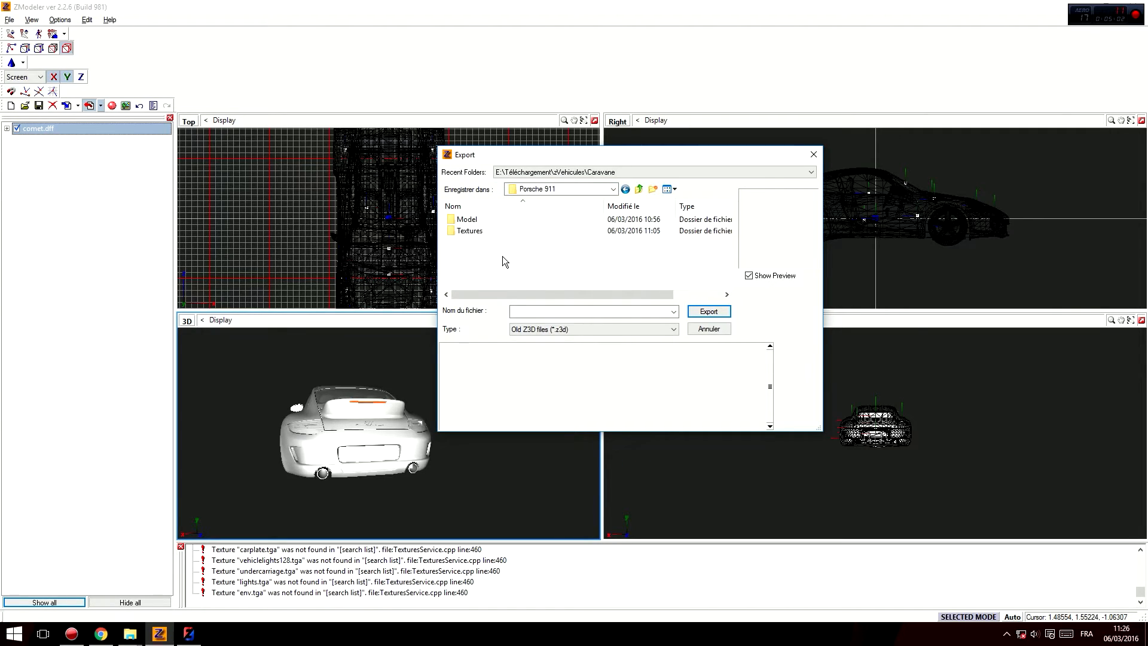
Step: Name the export 911 and save it as a .z3d file directly in the Porsche 911 folder
double_click(499, 217)
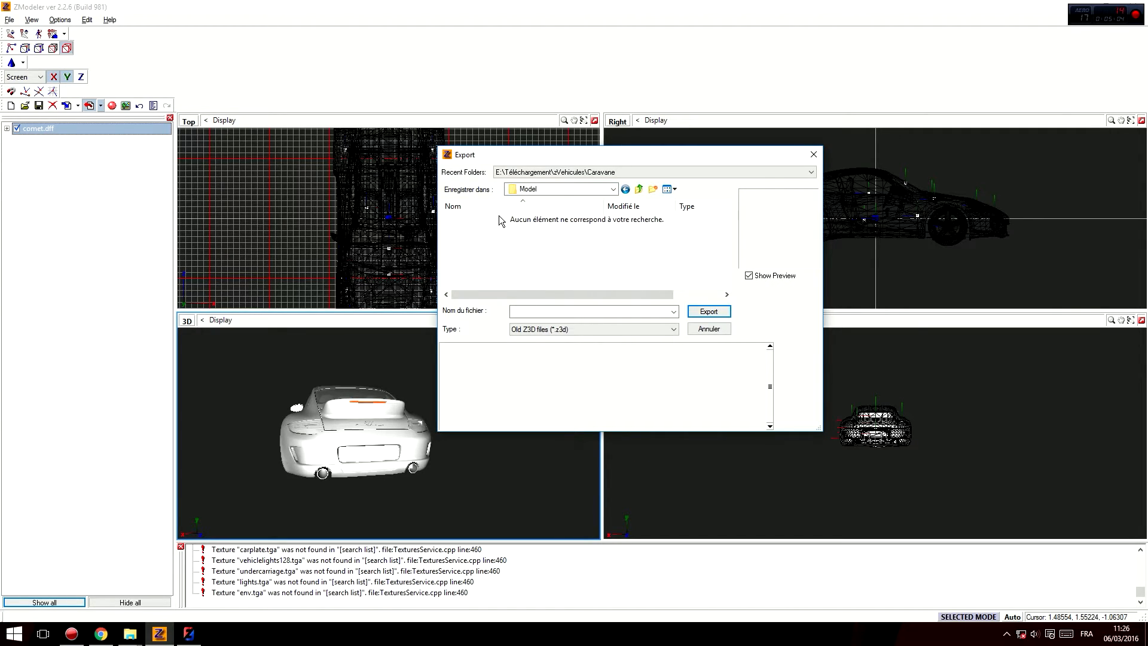
left_click(564, 311)
left_click(640, 189)
left_click(504, 262)
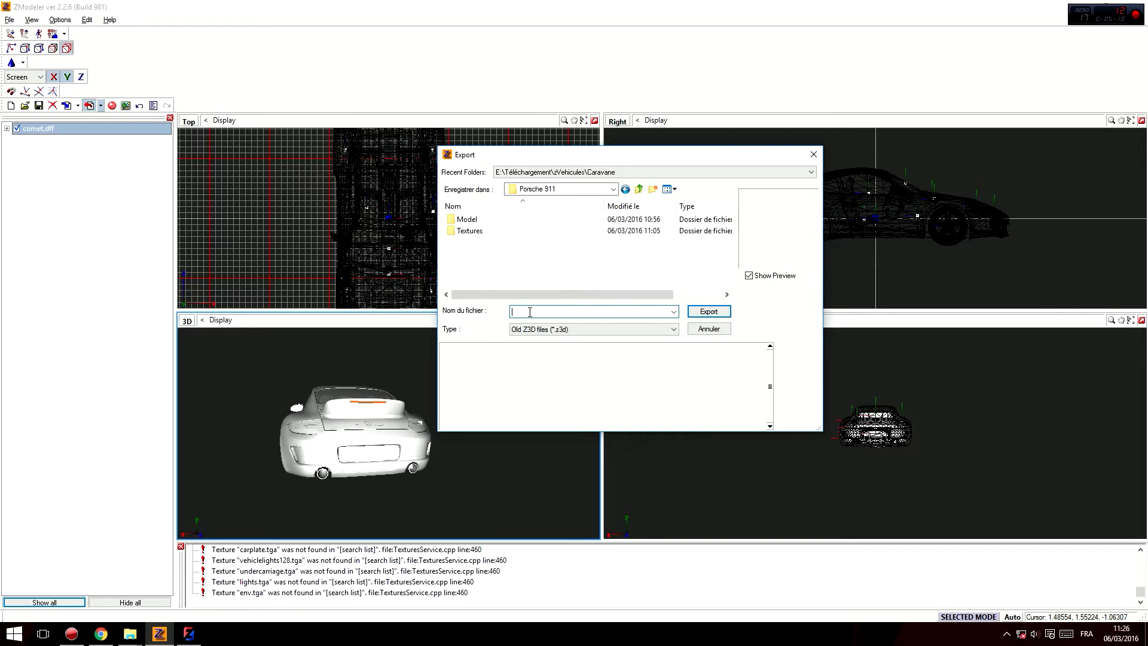
left_click(706, 311)
left_click(647, 329)
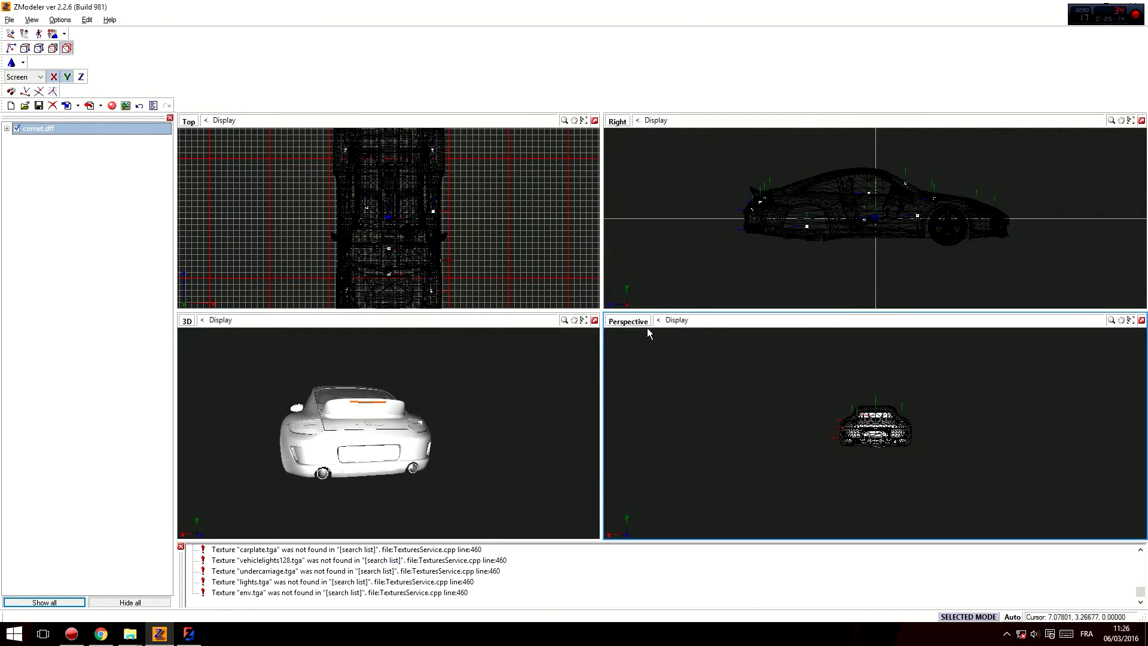
left_click(89, 263)
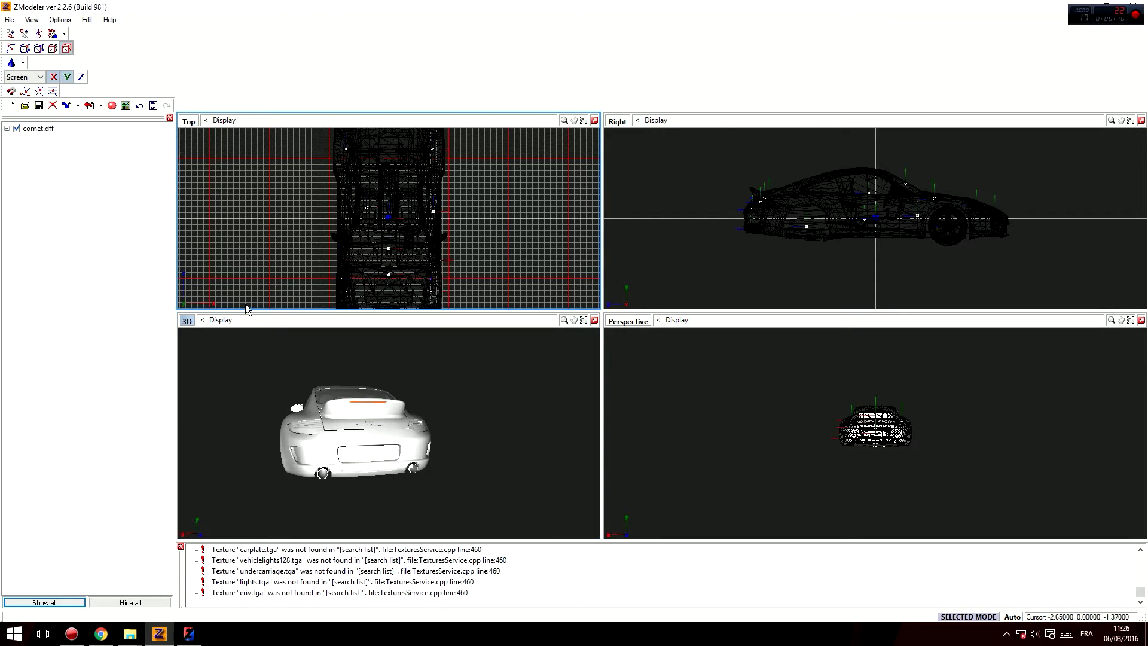
Step: Close ZModeler 2.2.6 without saving the scene and continue in ZModeler 3.1.2
left_click(189, 635)
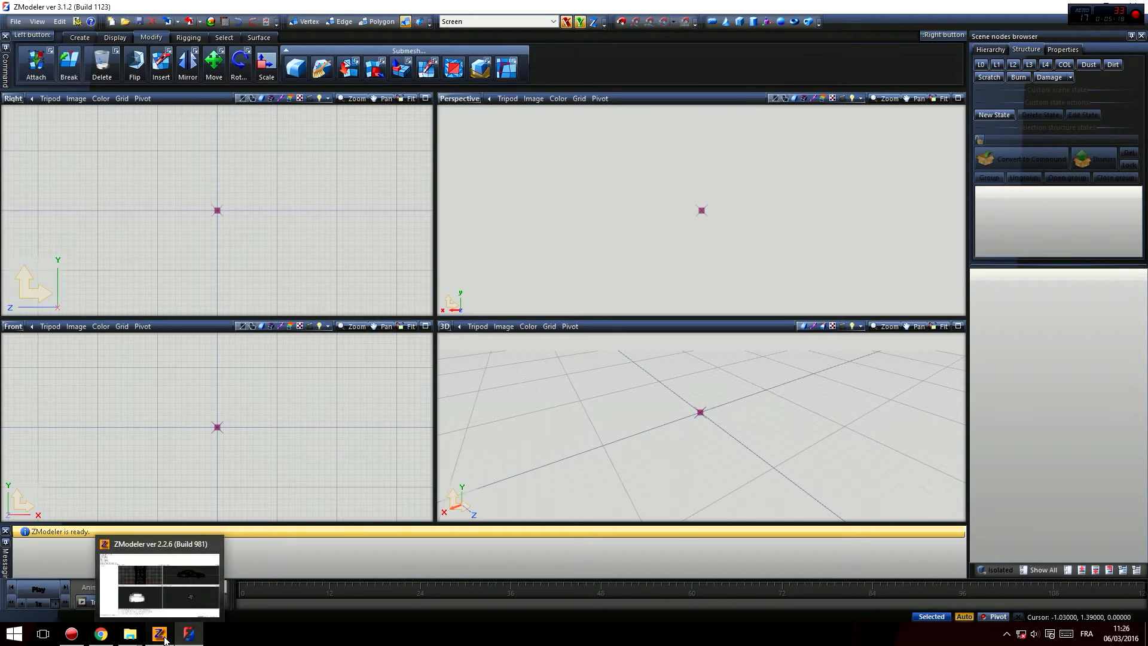
left_click(159, 634)
left_click(1144, 5)
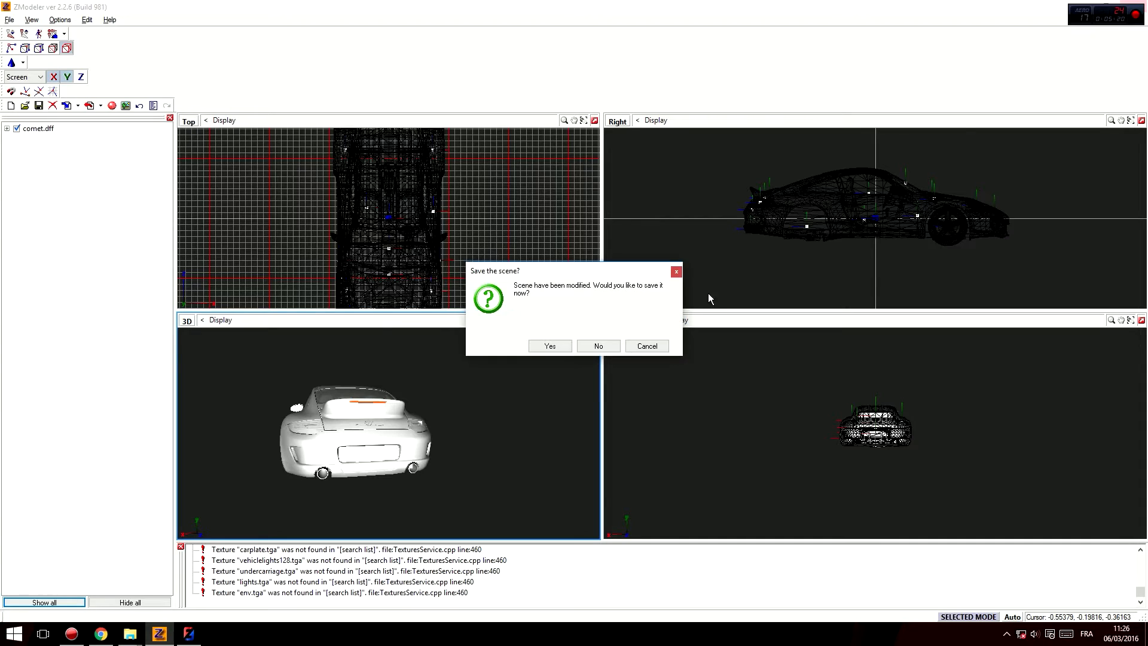
left_click(603, 348)
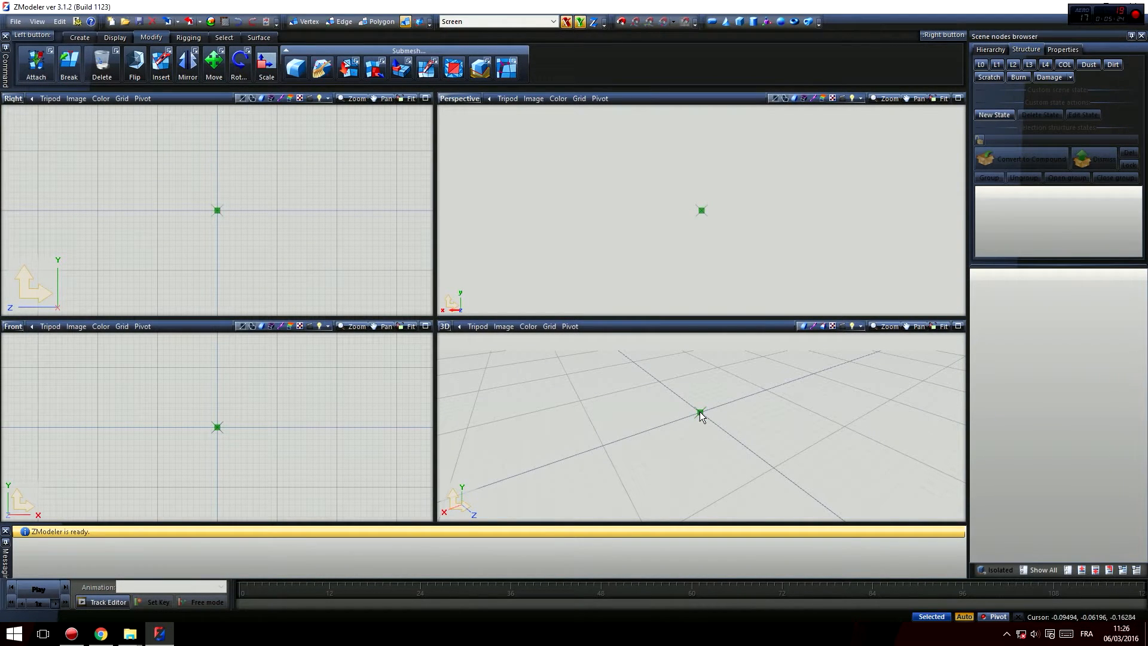
middle_click_drag(689, 475, 679, 452)
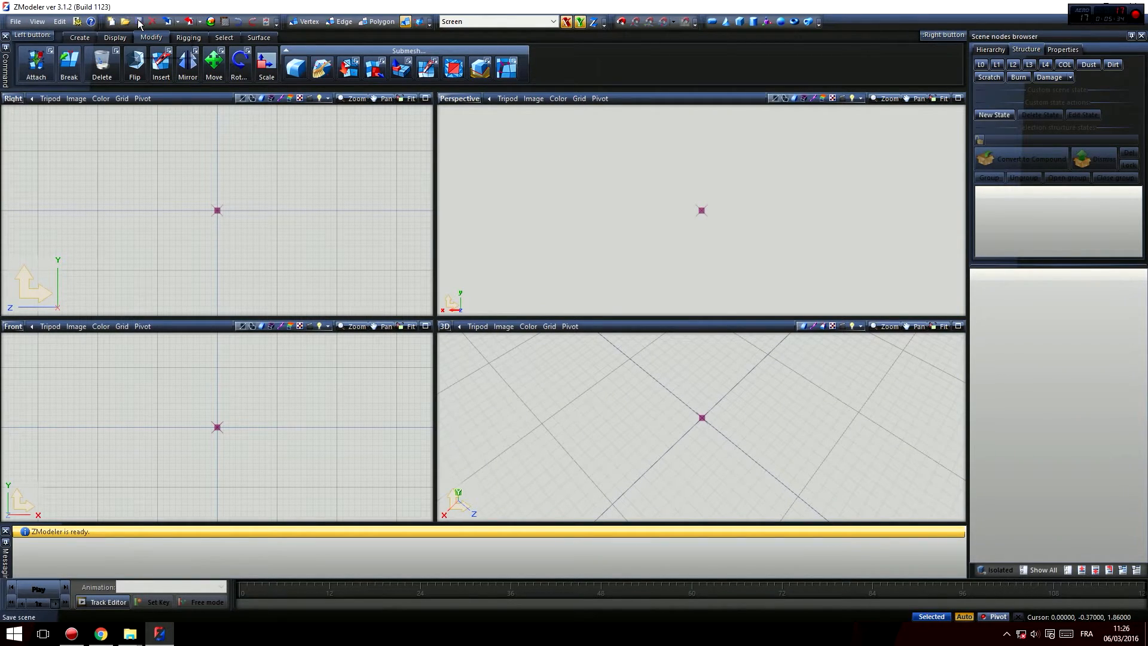
middle_click_drag(776, 411, 712, 417)
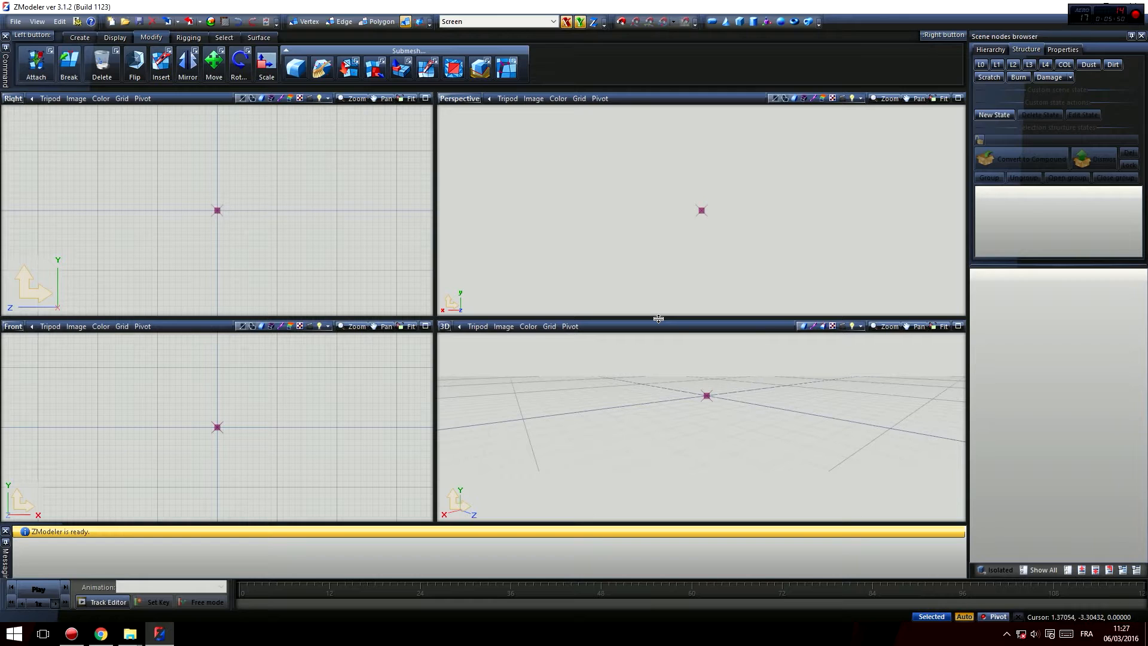
middle_click_drag(727, 390, 658, 274)
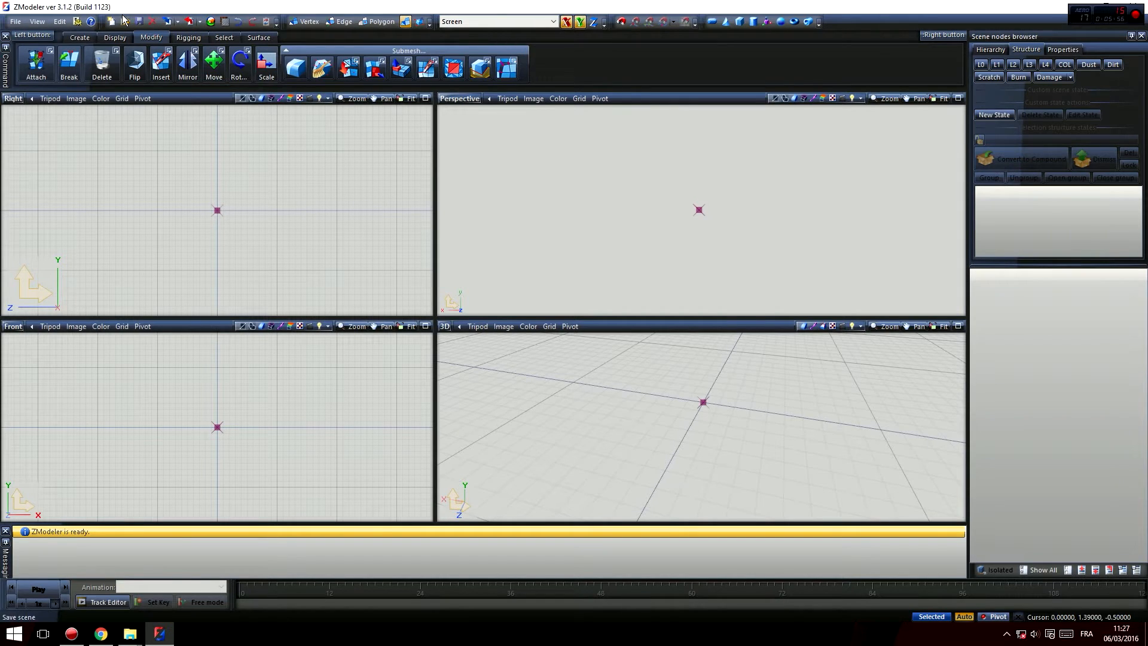
Step: Import 911.z3d from the Porsche 911 folder into the empty scene
left_click(168, 21)
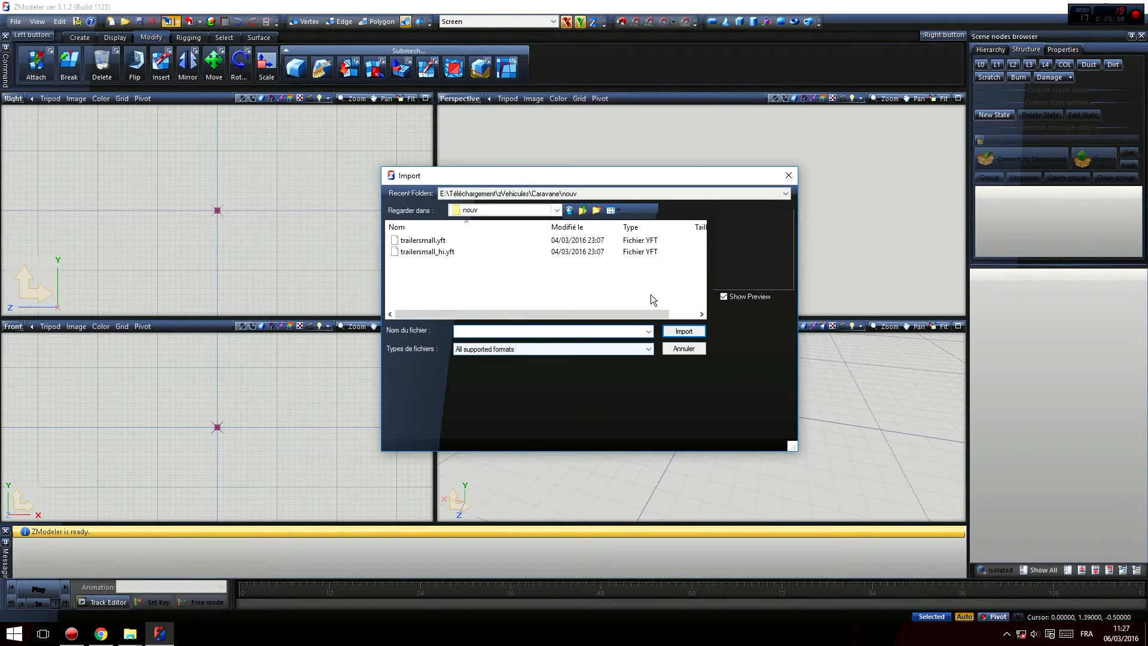
left_click(558, 211)
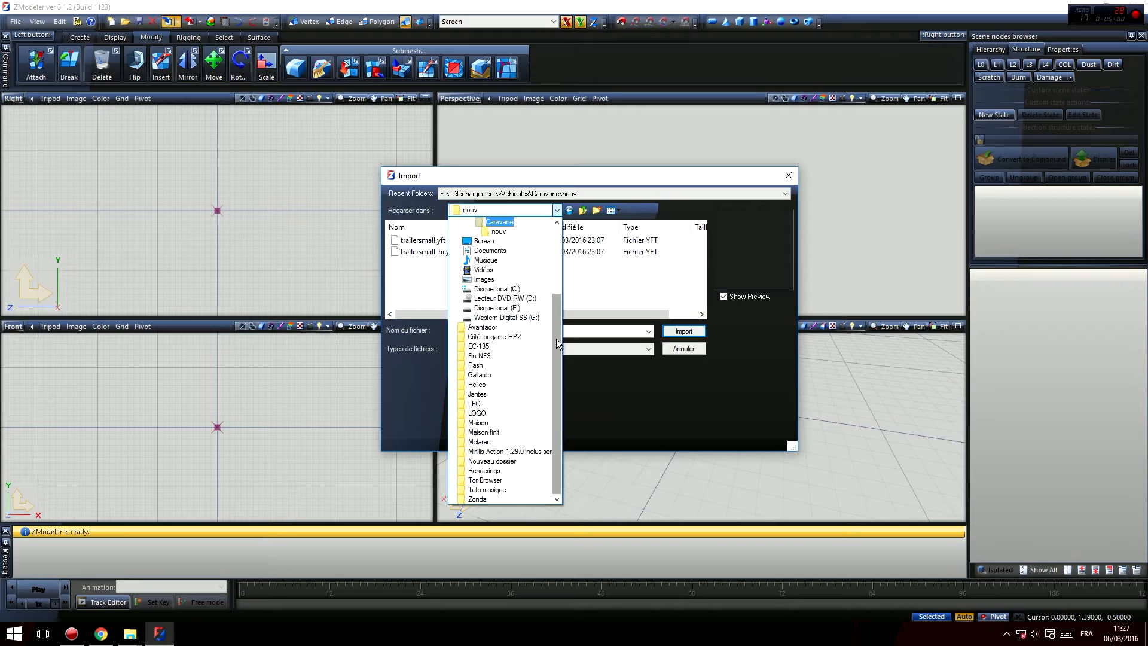
scroll(555, 315, "up", 3)
left_click(495, 279)
scroll(448, 292, "down", 5)
scroll(447, 292, "down", 1)
double_click(436, 264)
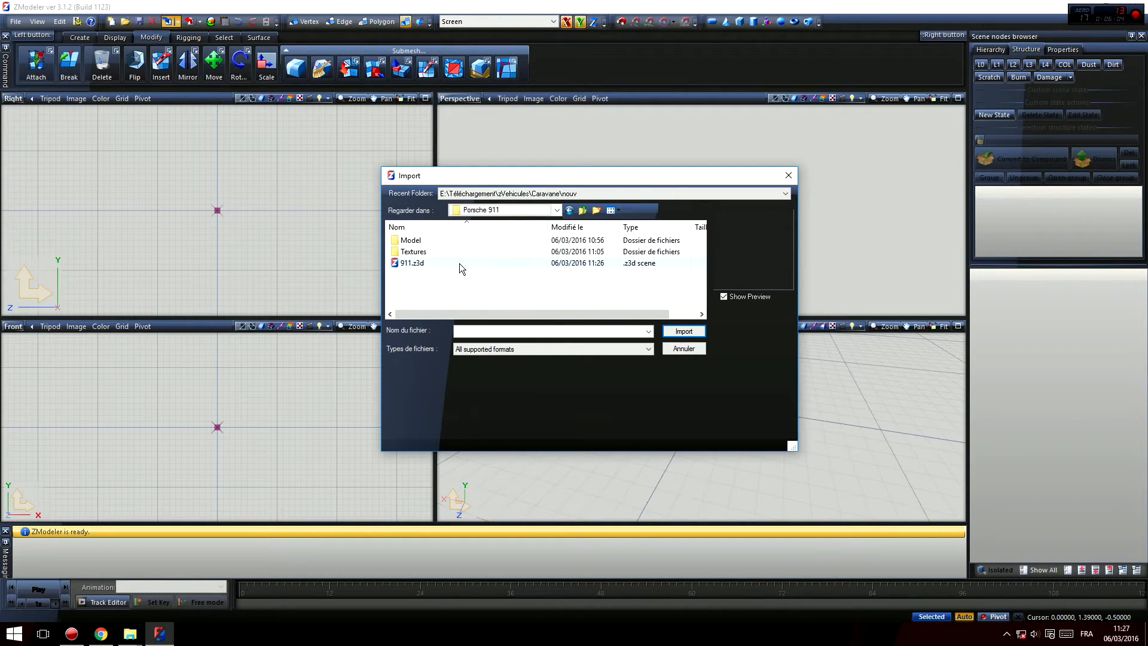
left_click(458, 264)
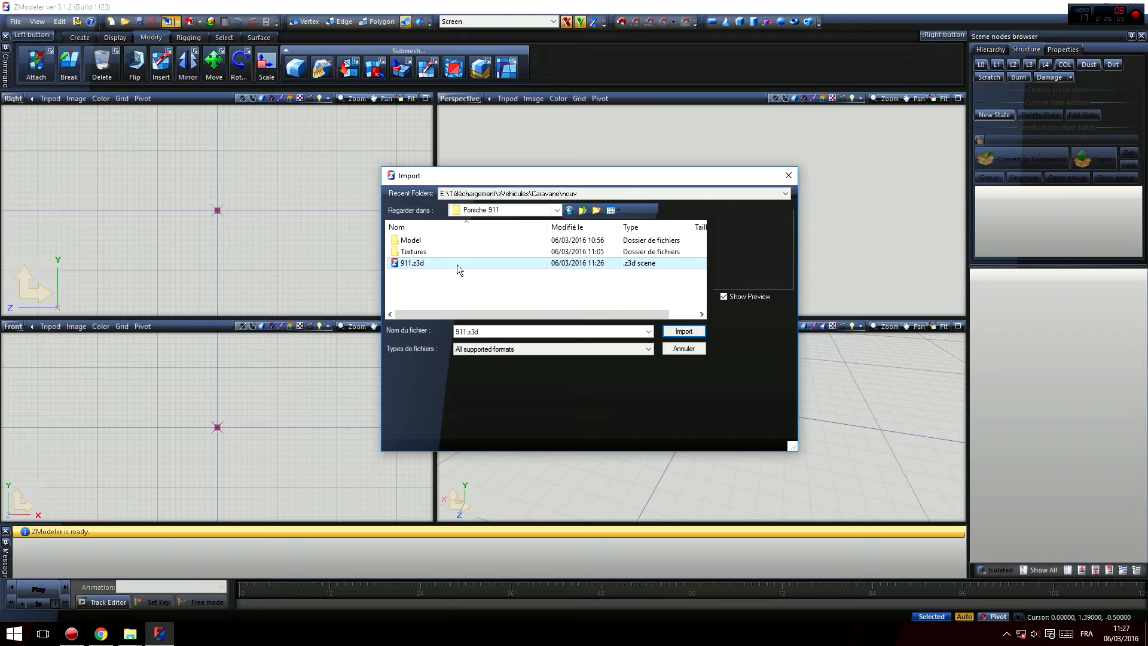
left_click(693, 331)
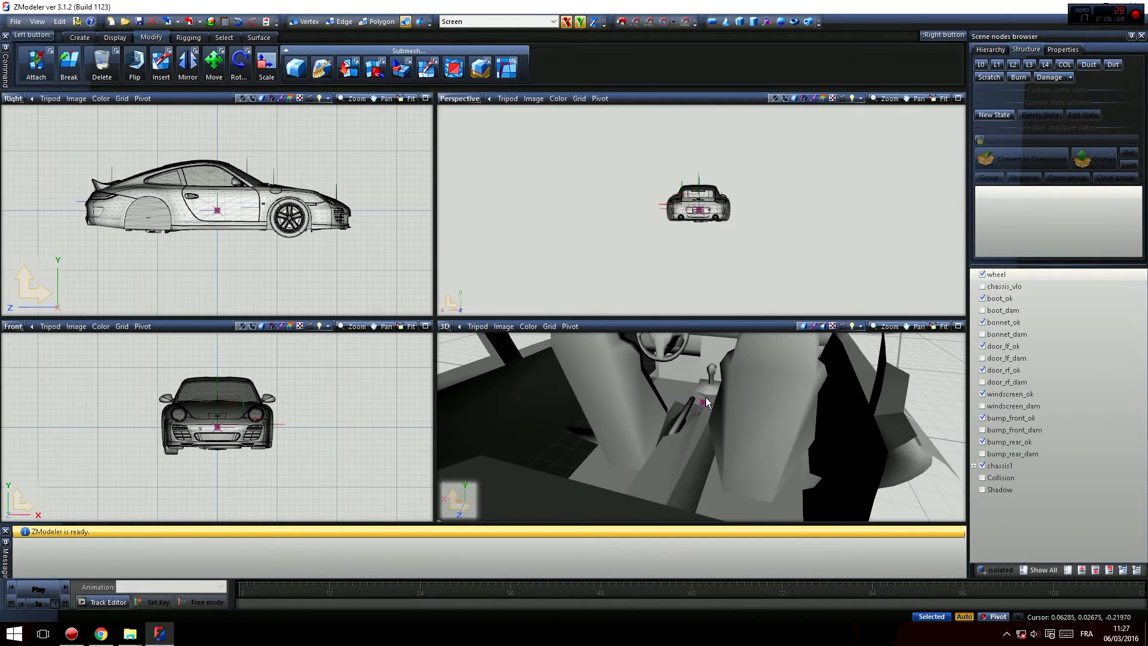
Step: Examine the imported car body from the front and sides in the 3D view, along with its list of parts
scroll(704, 389, "down", 5)
middle_click_drag(642, 416, 718, 421)
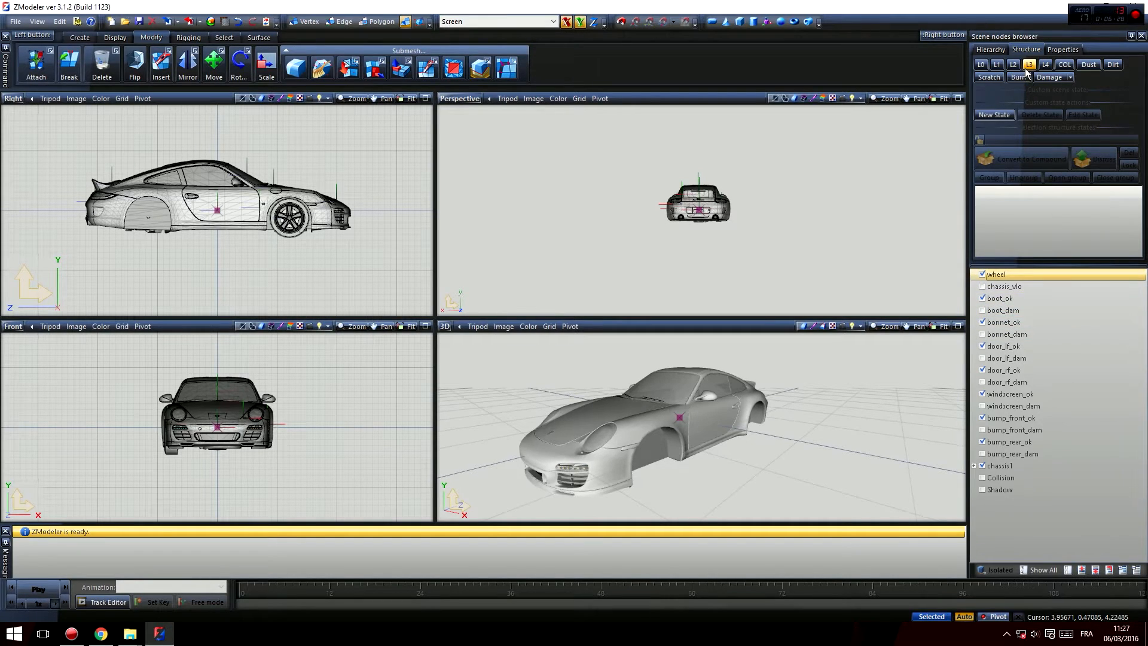
middle_click_drag(569, 426, 683, 426)
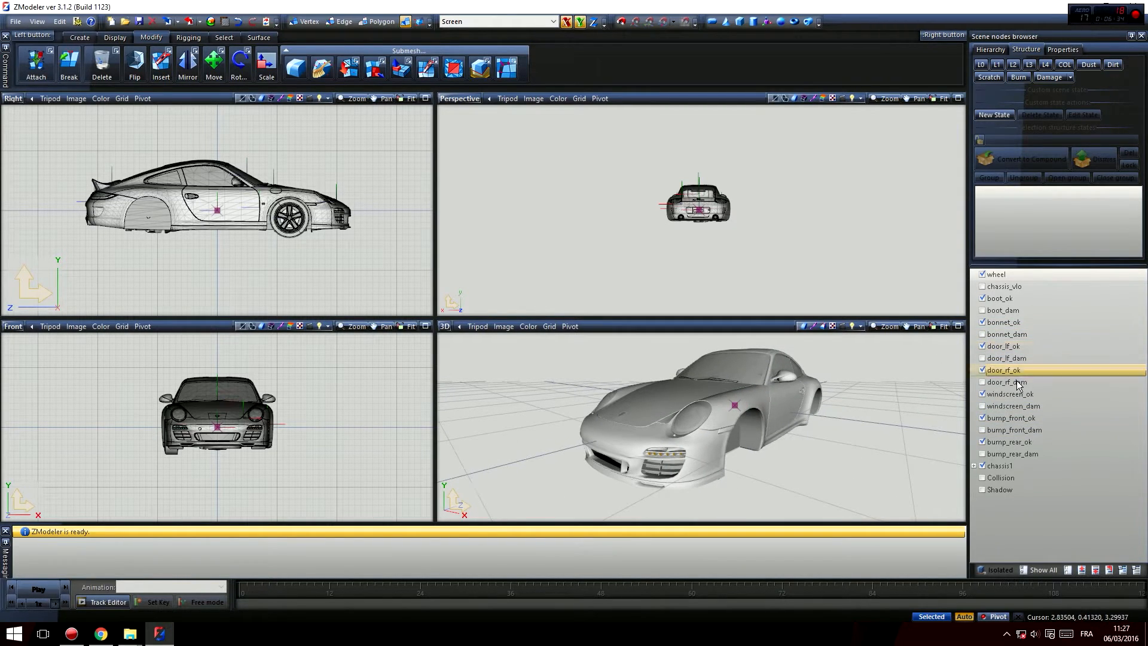
scroll(825, 439, "down", 2)
mouse_move(790, 446)
middle_mouse_down()
mouse_move(808, 453)
mouse_move(740, 443)
mouse_move(776, 424)
mouse_move(726, 410)
mouse_move(771, 472)
mouse_move(779, 429)
mouse_move(800, 439)
middle_mouse_up()
scroll(809, 453, "up", 2)
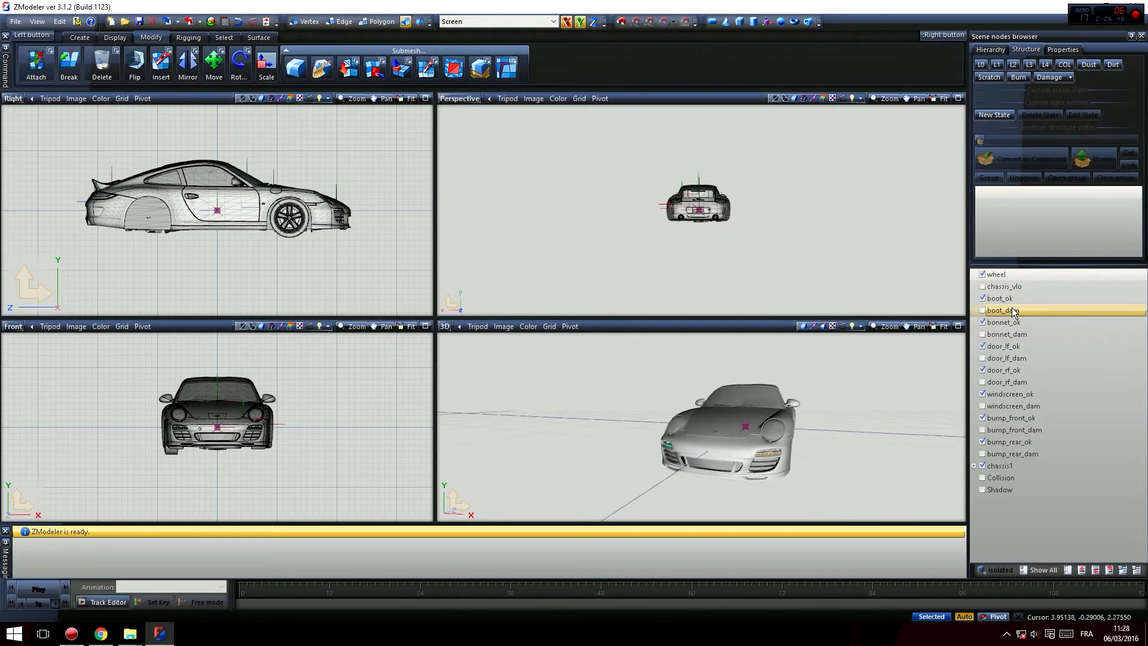
Step: Check which part of the body bump_rear_ok covers by hiding and reshowing it while viewing the car from behind
middle_click_drag(747, 457, 693, 464)
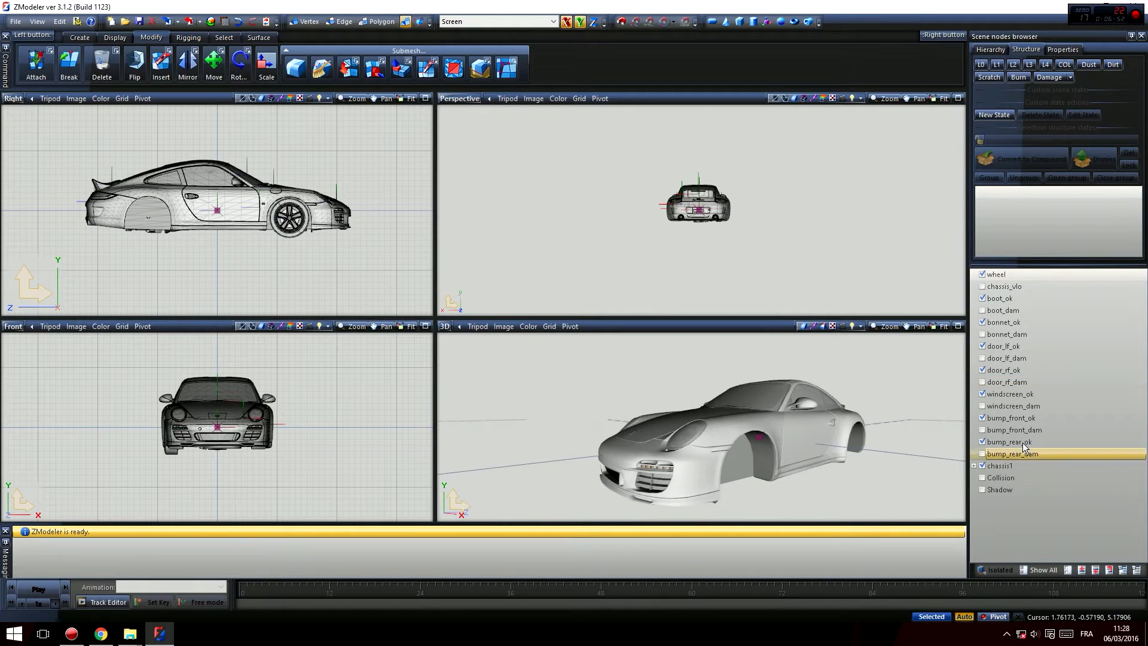
mouse_move(886, 457)
middle_mouse_down()
mouse_move(718, 465)
mouse_move(878, 451)
middle_mouse_up()
left_click(986, 444)
left_click(983, 442)
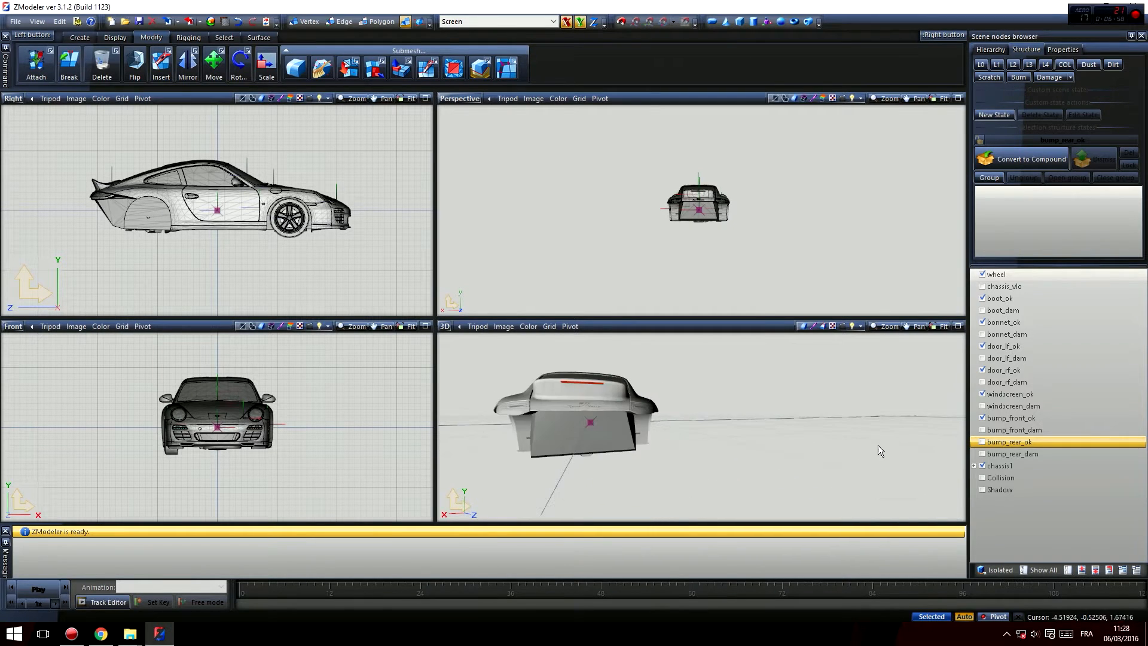
left_click(983, 442)
mouse_move(627, 449)
middle_mouse_down()
mouse_move(655, 447)
mouse_move(616, 450)
middle_mouse_up()
middle_click_drag(706, 484, 790, 445)
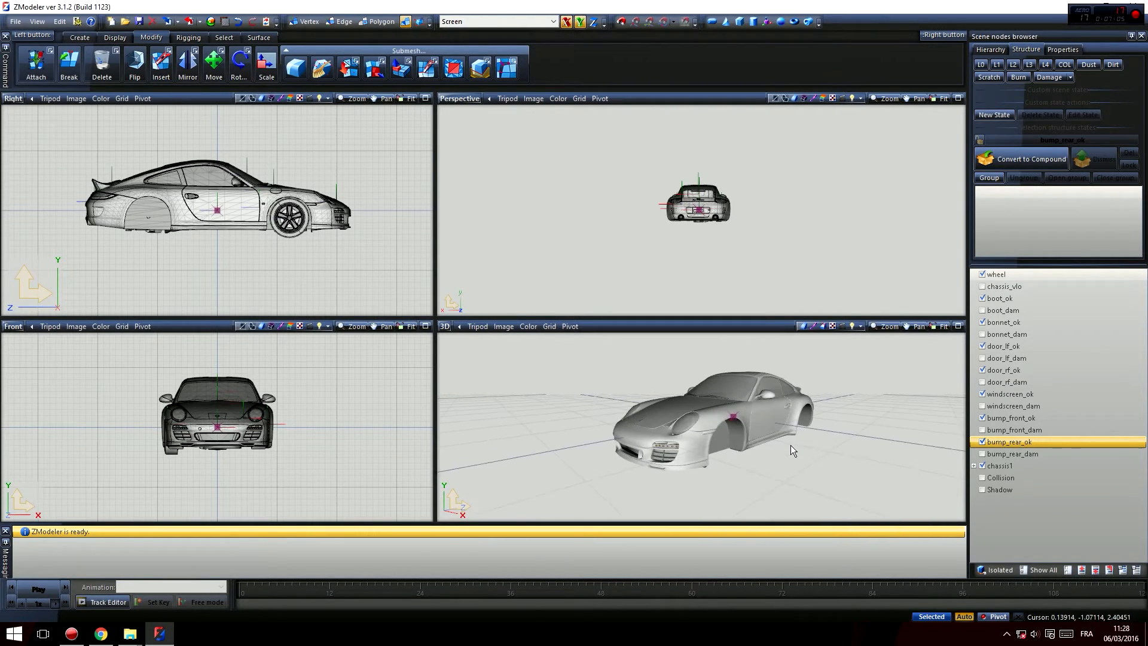
Step: Show chassis_vlo to inspect the low-detail body, hide it again and delete it from the scene
left_click(982, 287)
middle_click_drag(760, 464, 795, 455)
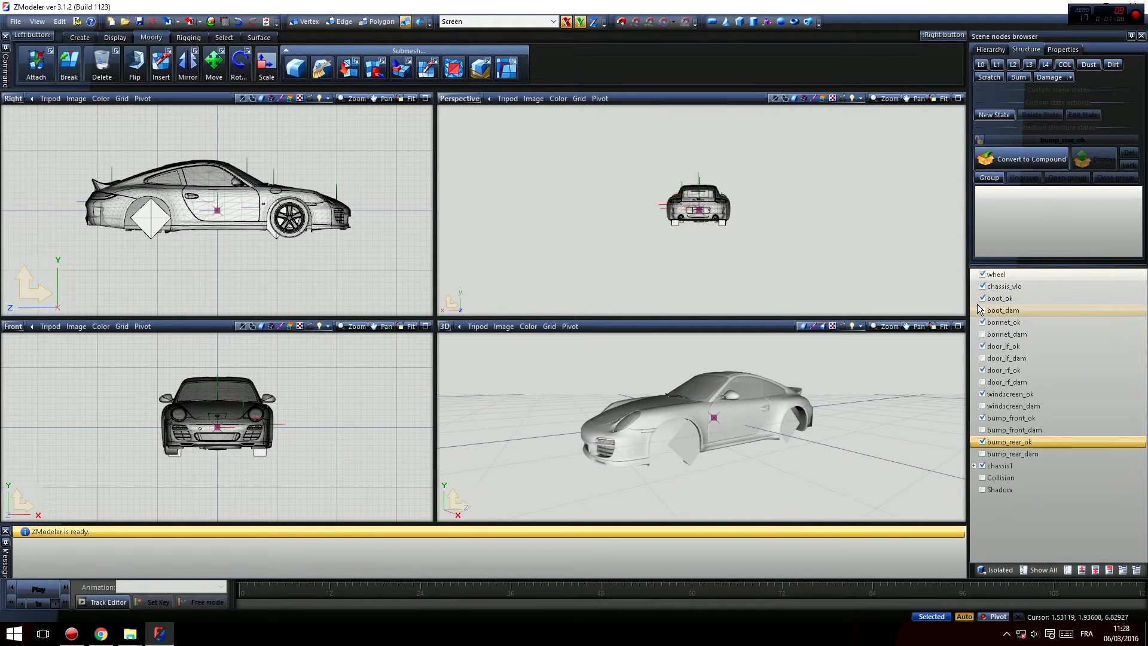
left_click(982, 286)
right_click(1010, 291)
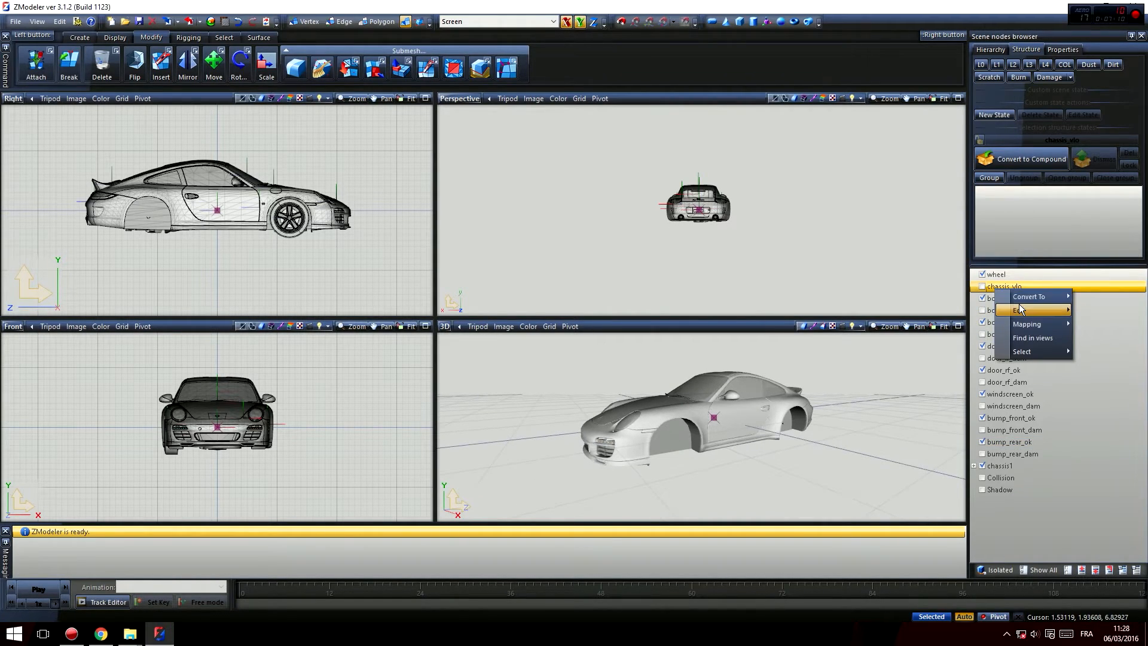
mouse_move(1028, 310)
left_click(1102, 309)
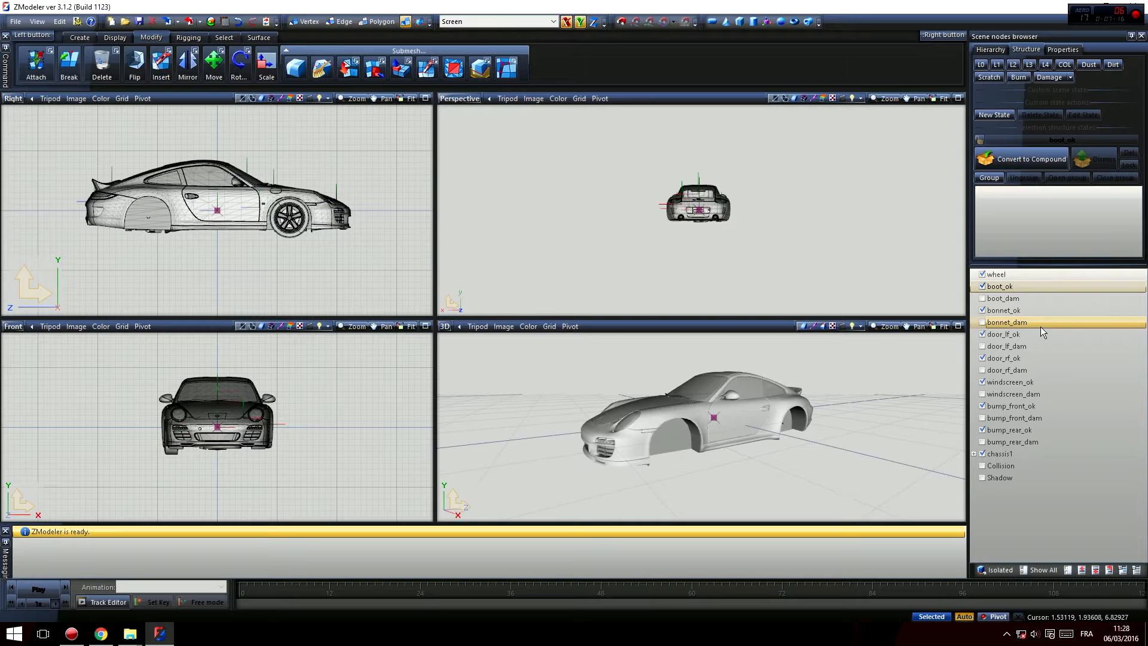
Step: Compare the intact and damaged boot at the rear by switching visibility between boot_ok and boot_dam, leaving boot_ok shown
middle_click_drag(754, 426, 702, 455)
scroll(694, 457, "up", 3)
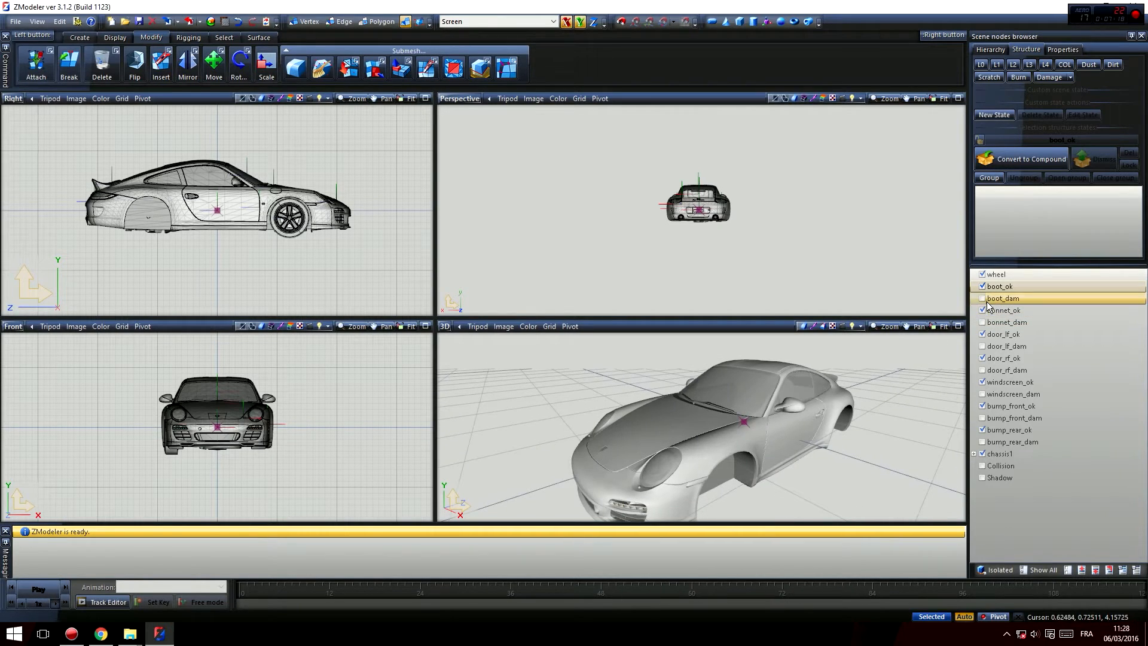
left_click(983, 287)
left_click(983, 288)
middle_click_drag(830, 442, 760, 443)
left_click(982, 288)
left_click(982, 299)
middle_click_drag(828, 413, 764, 427)
scroll(718, 437, "up", 3)
scroll(715, 437, "down", 2)
scroll(711, 440, "up", 3)
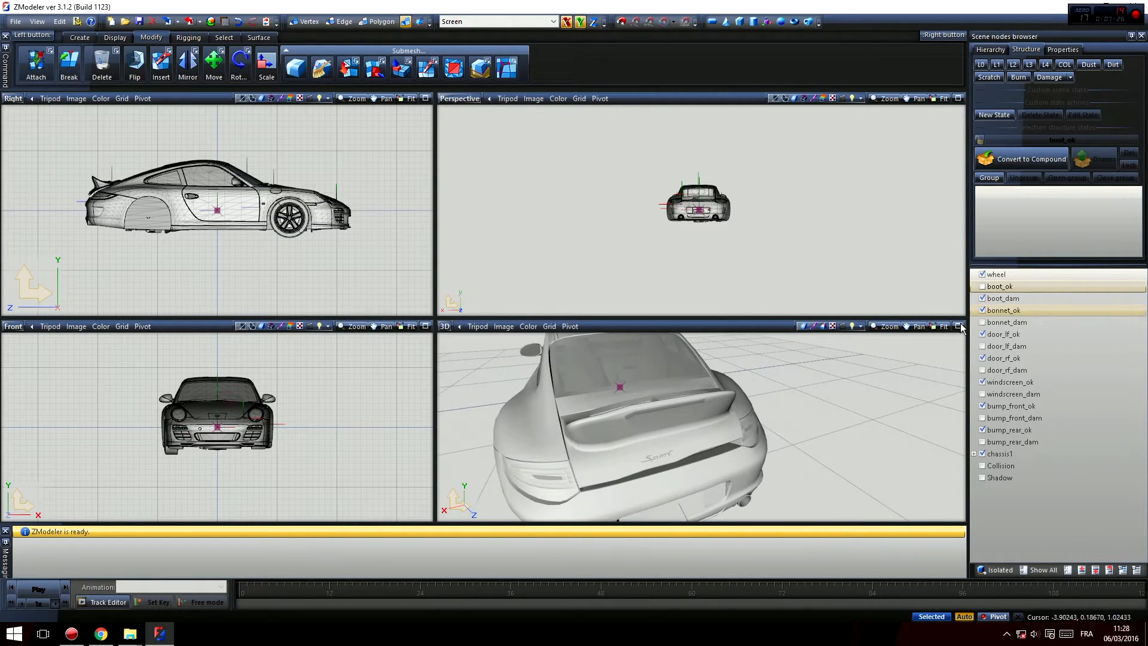
left_click(982, 287)
left_click(982, 299)
middle_click_drag(503, 415, 741, 426)
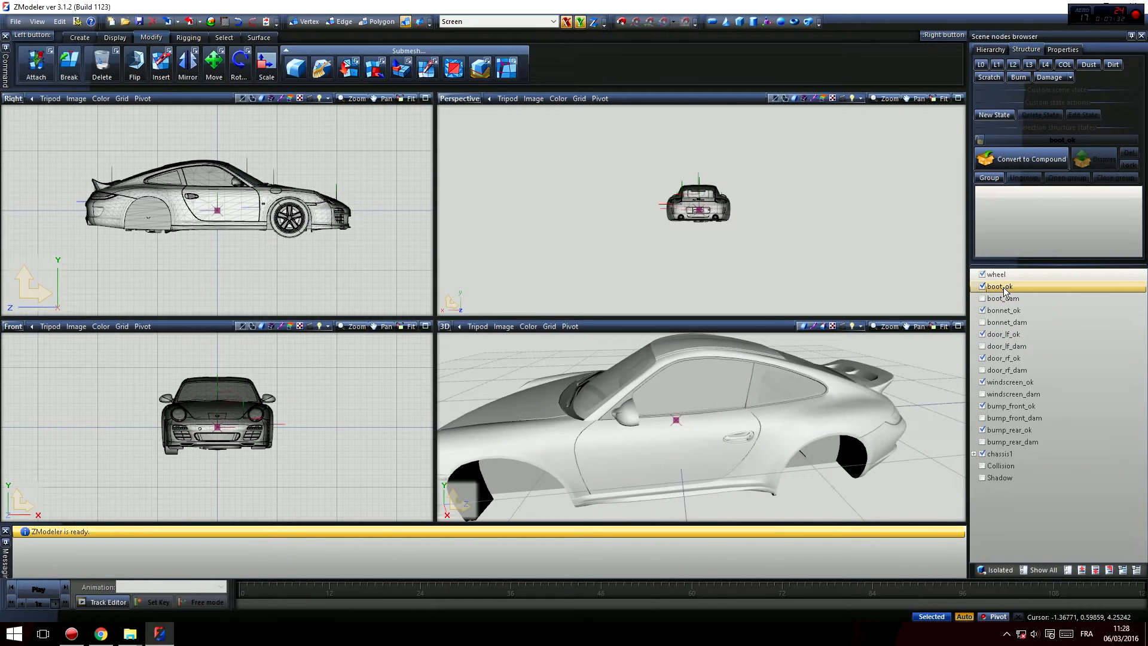
Step: Compare the intact and damaged bonnet from the front by switching visibility from bonnet_ok to bonnet_dam
left_click(982, 310)
left_click(982, 323)
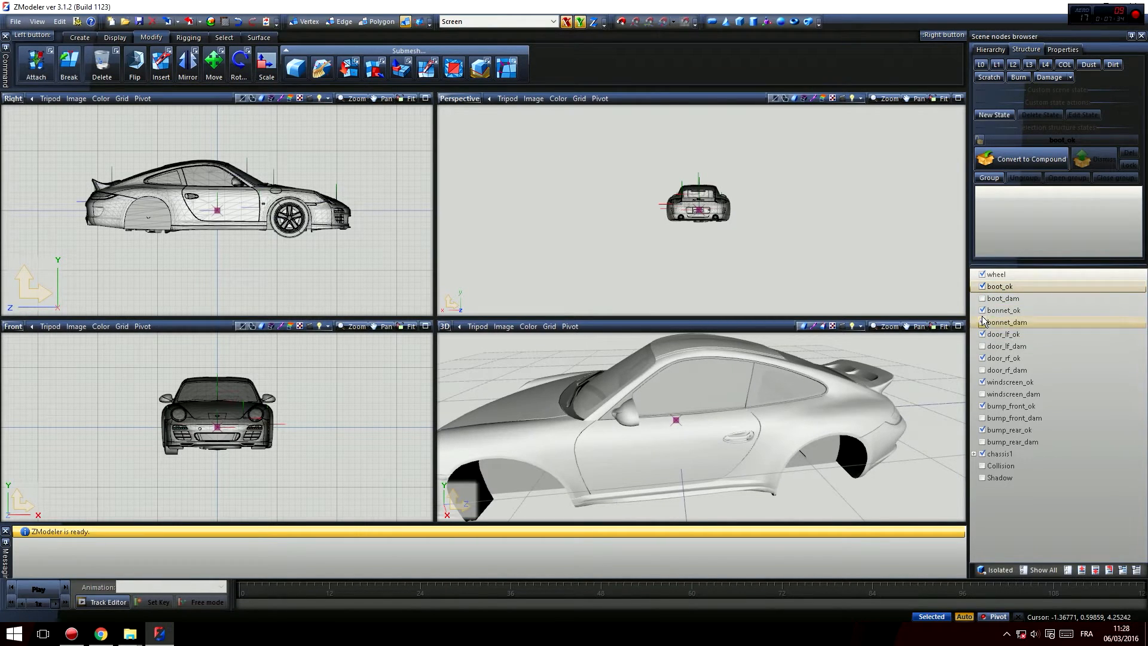
middle_click_drag(565, 417, 628, 365)
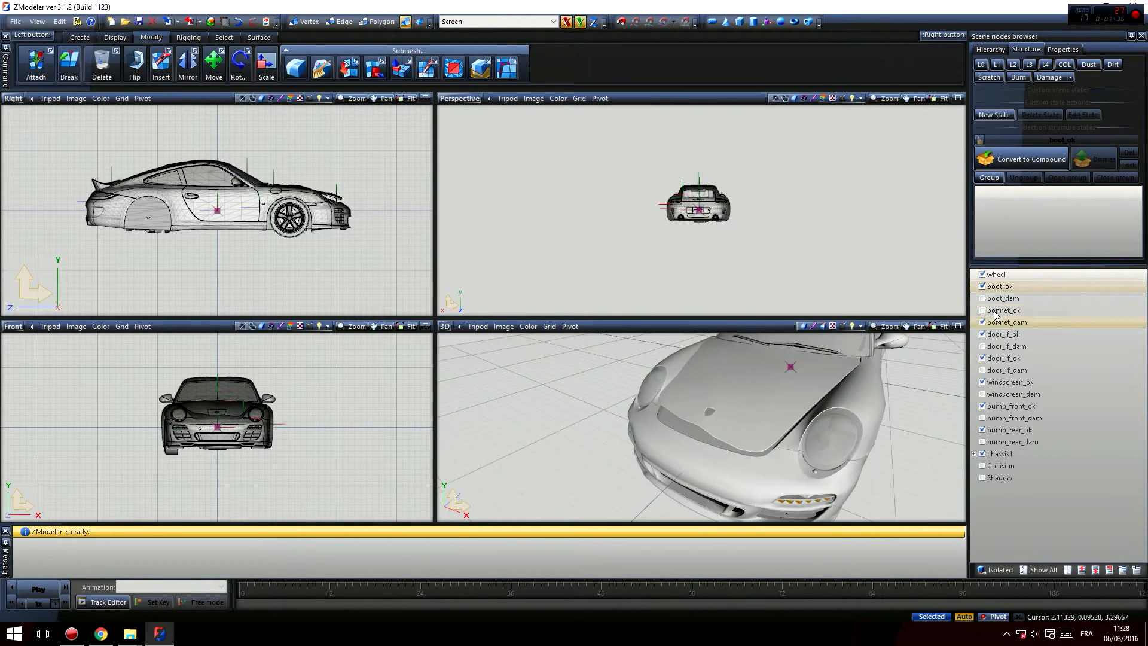
left_click(983, 287)
left_click(982, 287)
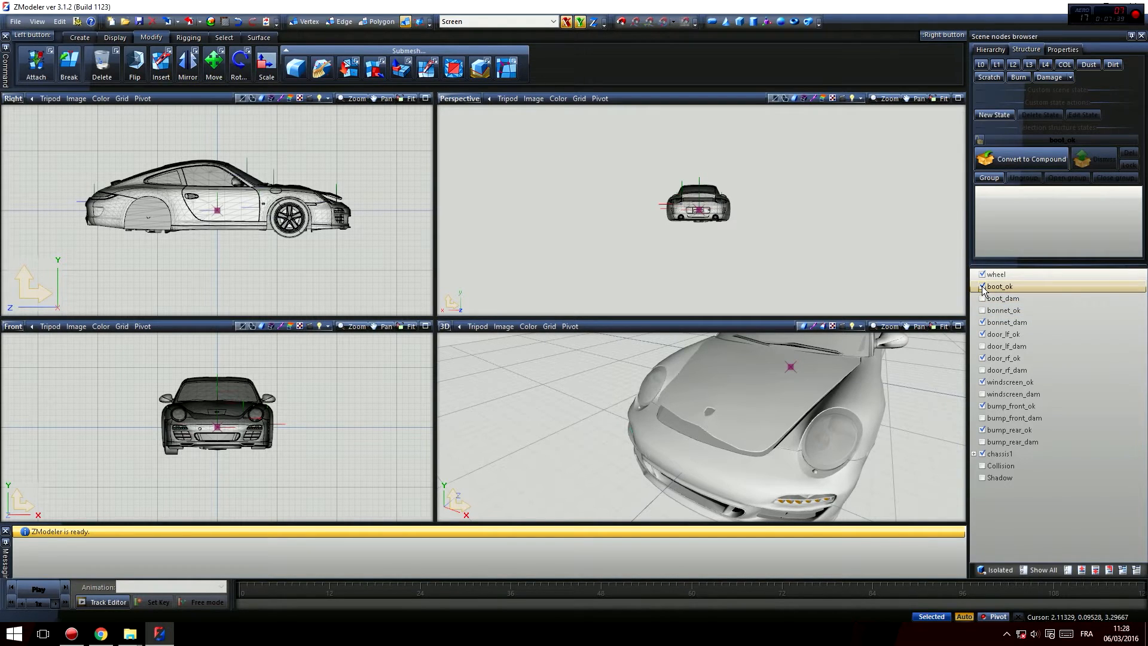
Step: Delete the damaged boot and bonnet parts, boot_dam and bonnet_dam, keeping bonnet_ok visible
right_click(1019, 302)
mouse_move(1034, 319)
left_click(1111, 323)
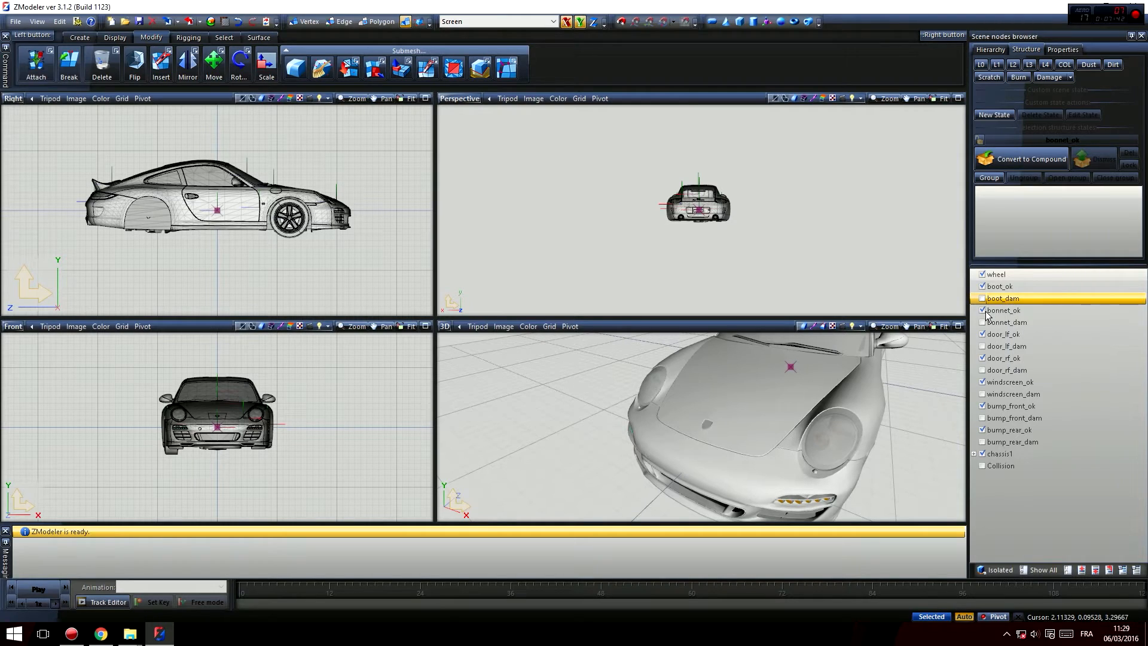
right_click(1002, 311)
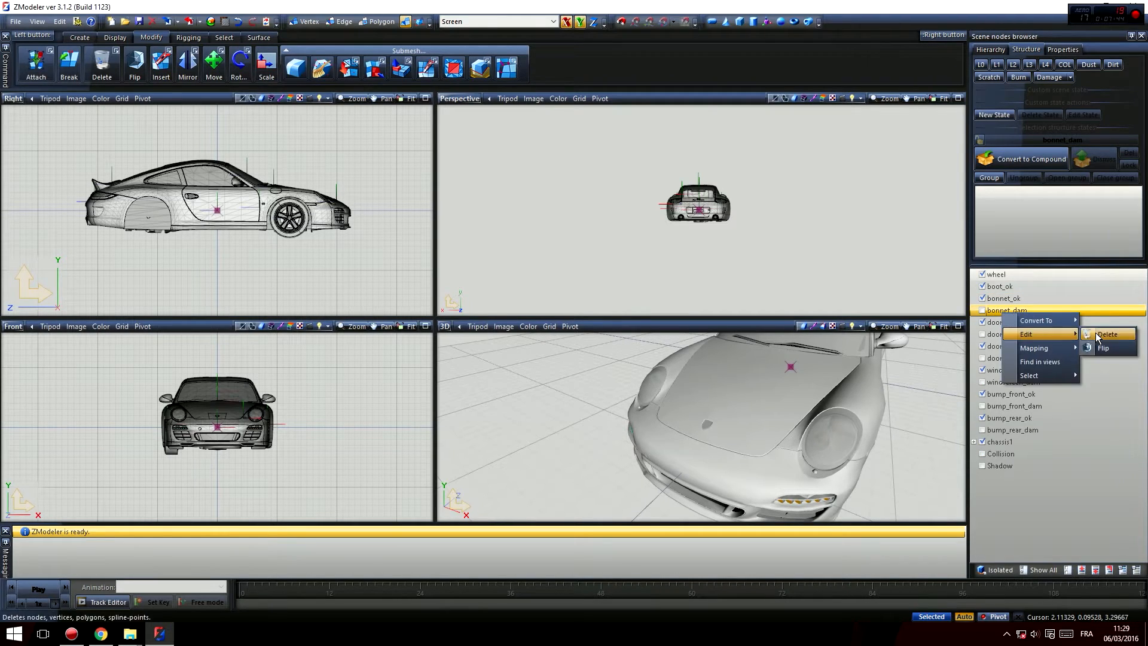
left_click(1099, 335)
Step: Delete the damaged left and right door parts, door_lf_dam and door_rf_dam
right_click(998, 332)
right_click(991, 321)
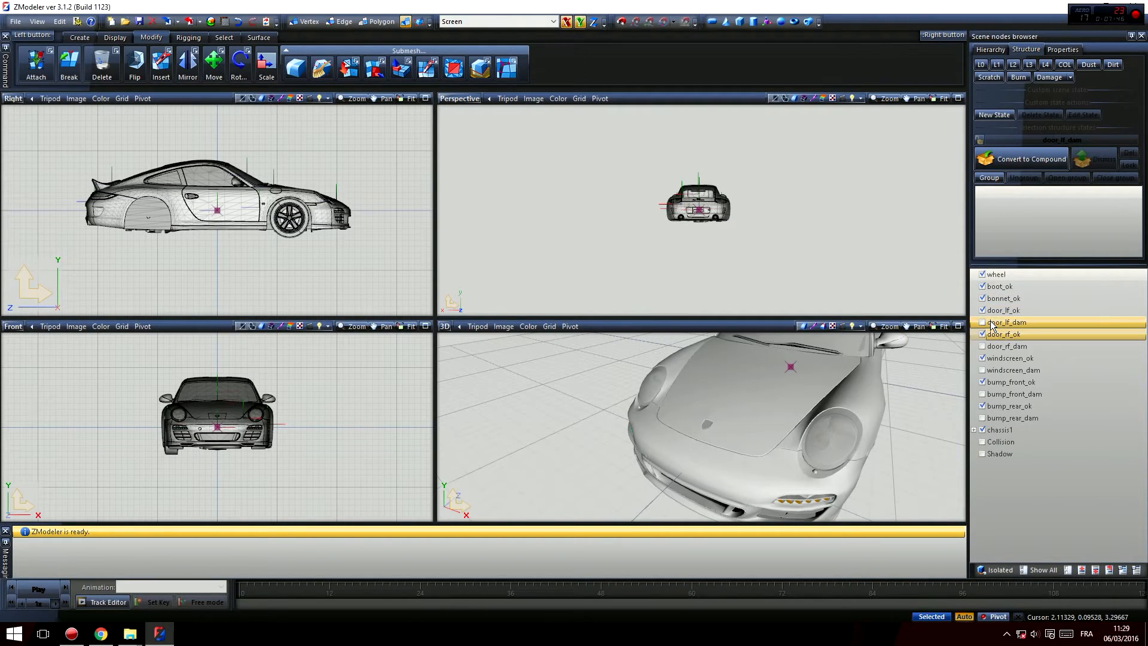
mouse_move(1024, 342)
left_click(1093, 343)
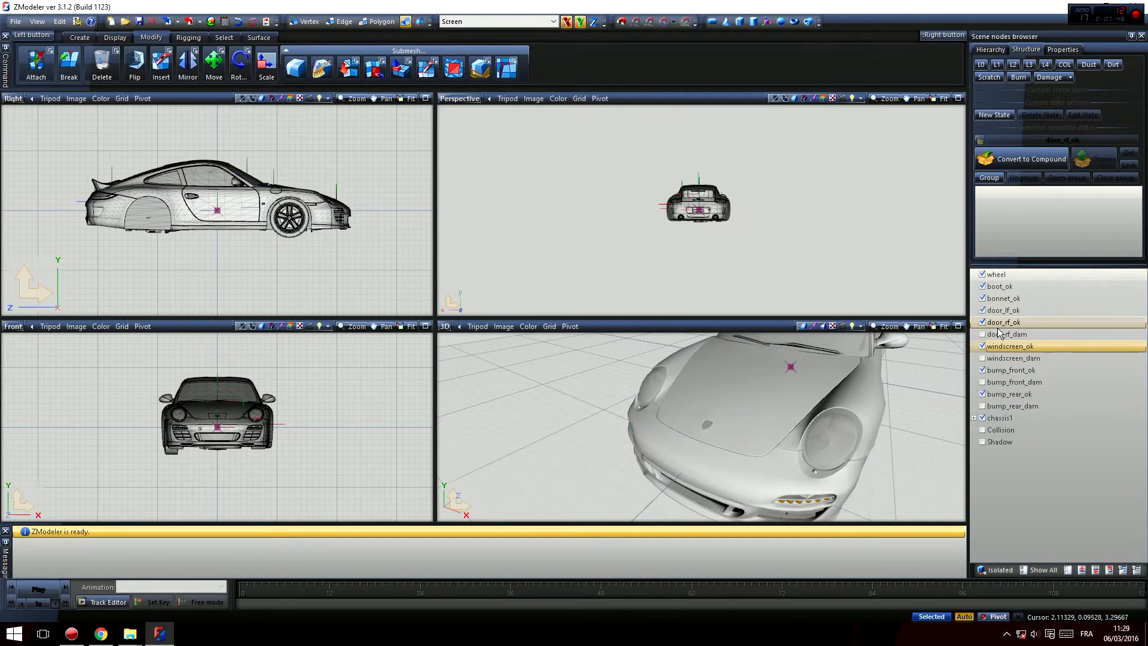
right_click(1004, 339)
mouse_move(1040, 355)
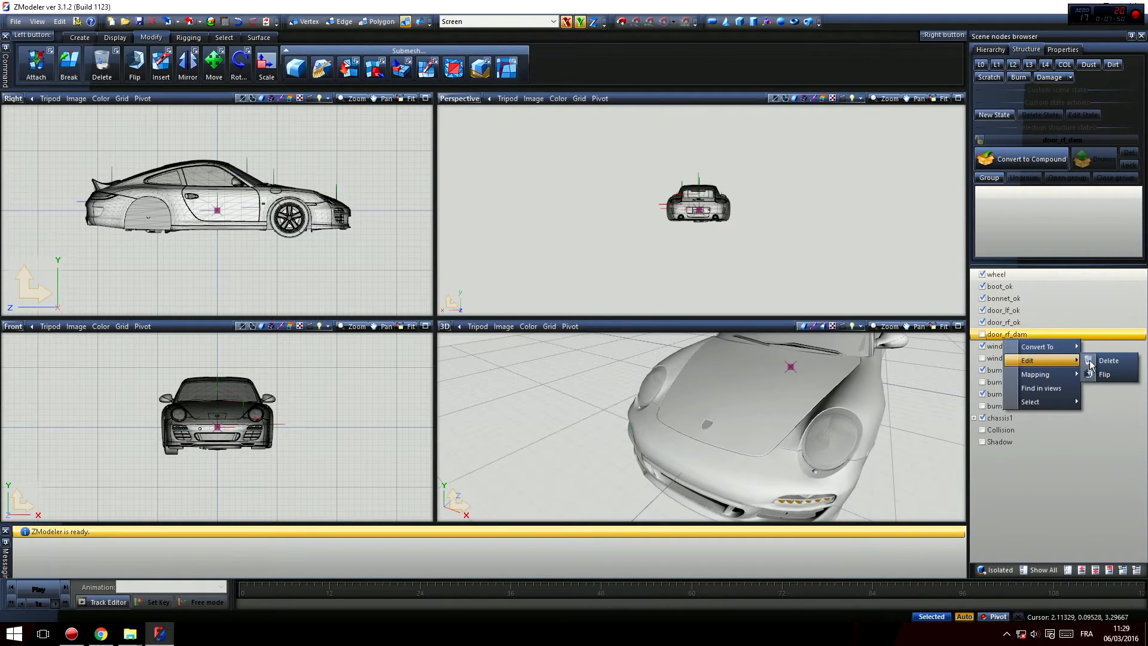
left_click(1100, 358)
Step: Delete the remaining damaged parts: windscreen_dam, bump_front_dam and bump_rear_dam
right_click(998, 347)
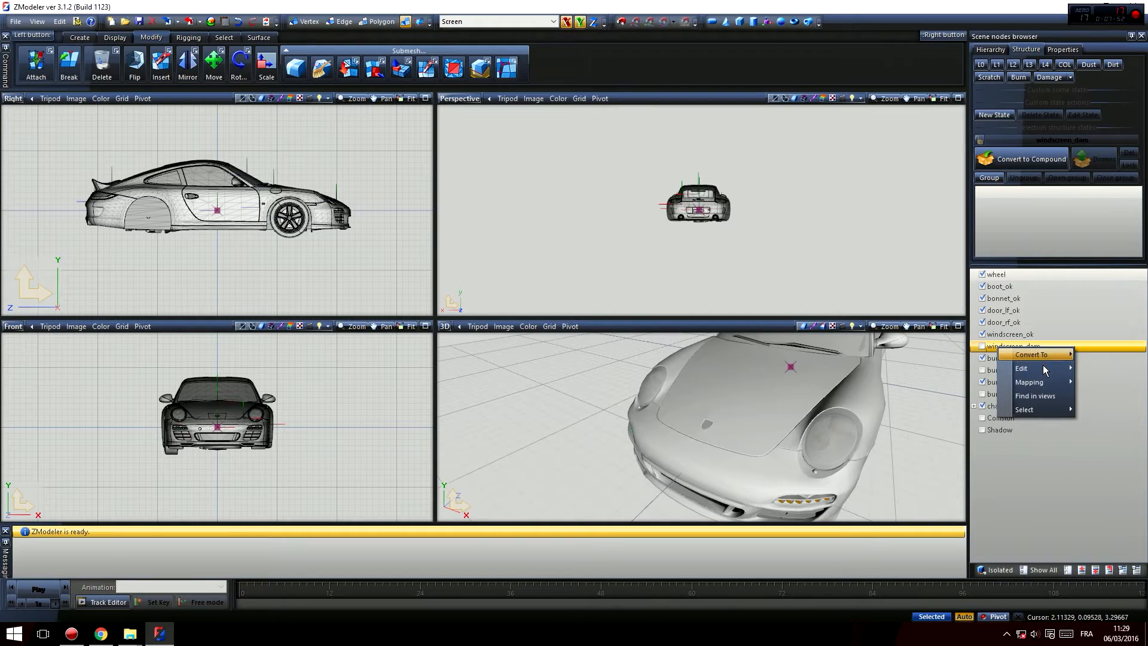
left_click(1099, 369)
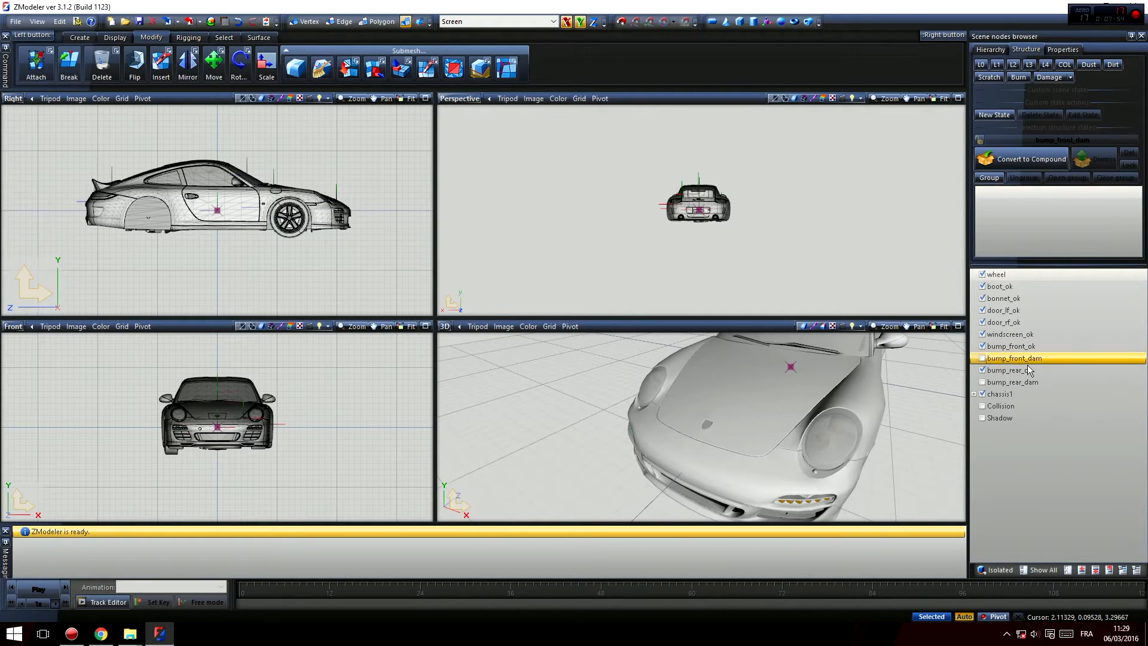
right_click(1003, 359)
left_click(1099, 383)
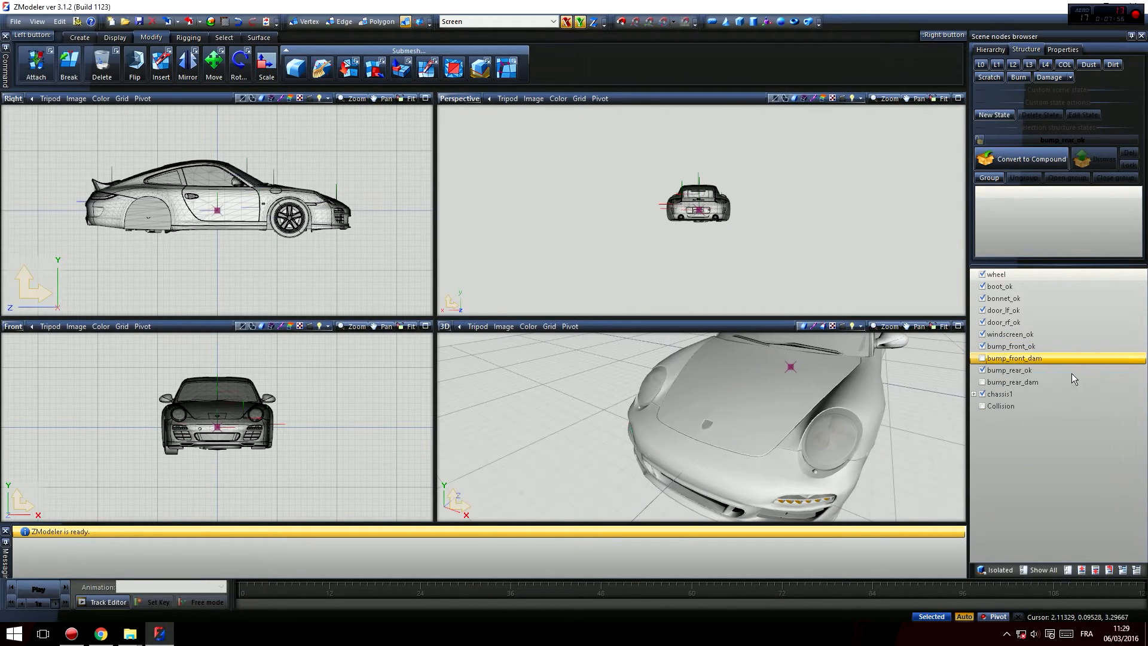
right_click(1008, 372)
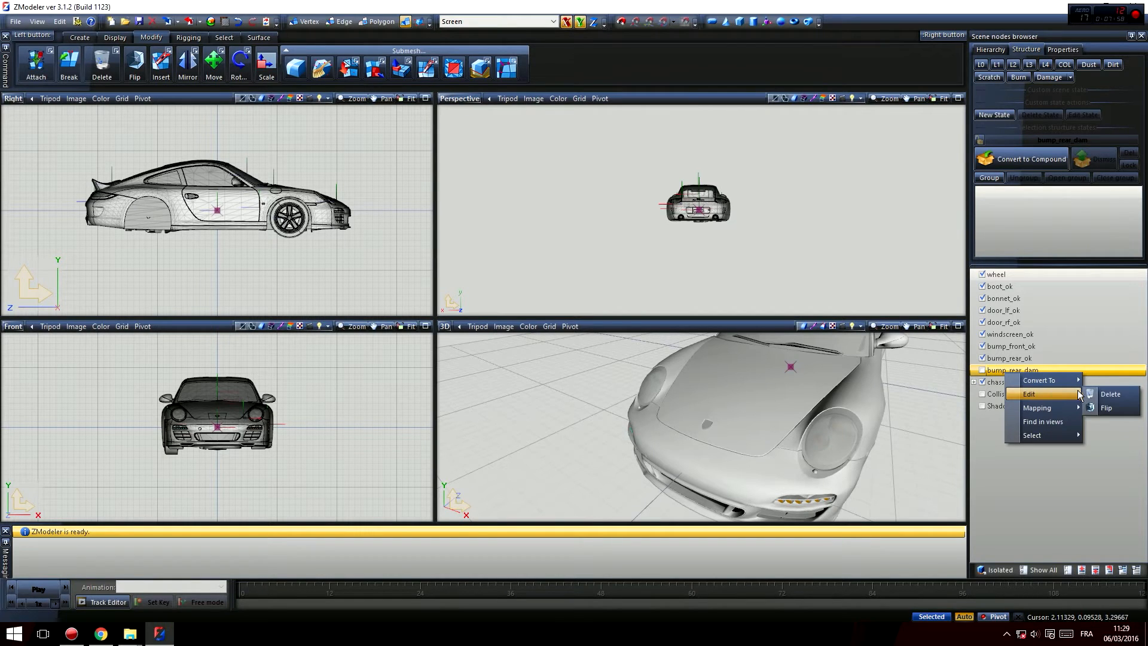
left_click(1095, 394)
Step: Show the Collision object around the car body to inspect it and delete it from the scene
middle_click_drag(851, 410, 528, 450)
left_click(982, 382)
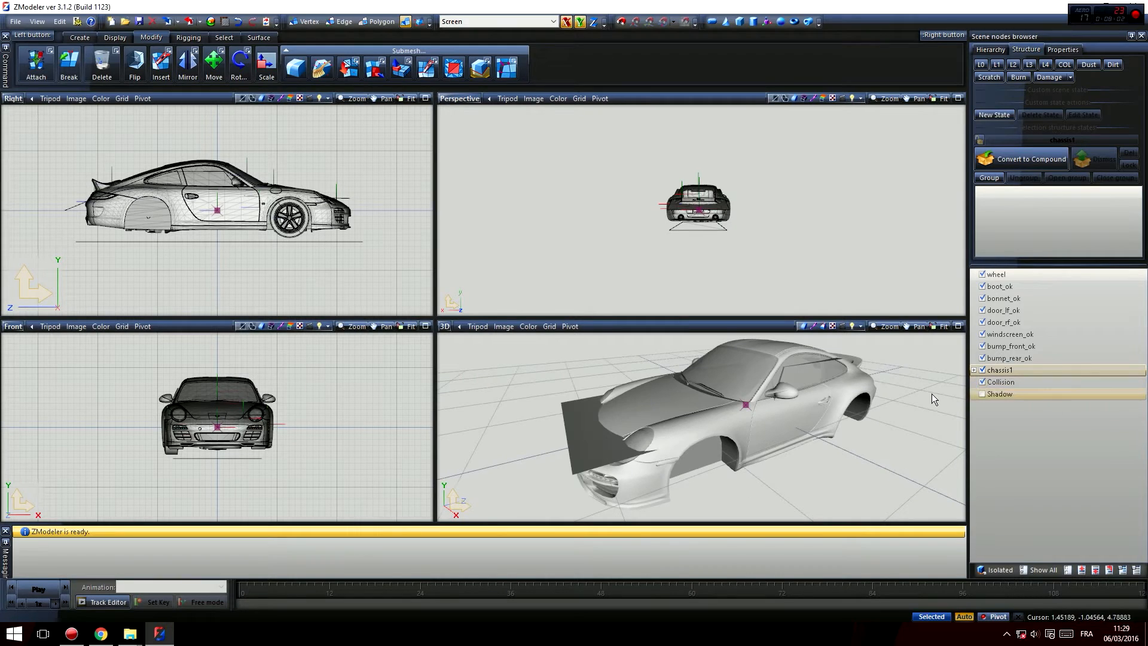
right_click(1020, 383)
mouse_move(1055, 403)
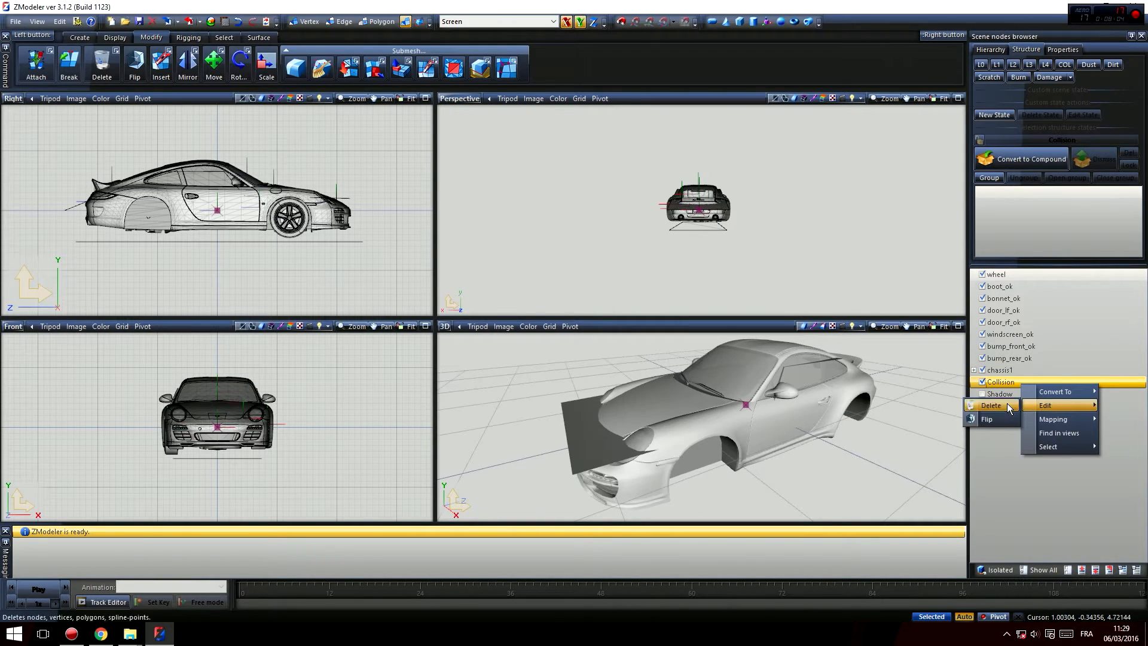
left_click(1007, 406)
Step: Show the Shadow object, inspect it around the wheel arches and delete it from the scene
left_click(982, 382)
middle_click_drag(854, 402, 832, 413)
right_click(1000, 384)
left_click(999, 382)
right_click(1022, 385)
mouse_move(1030, 404)
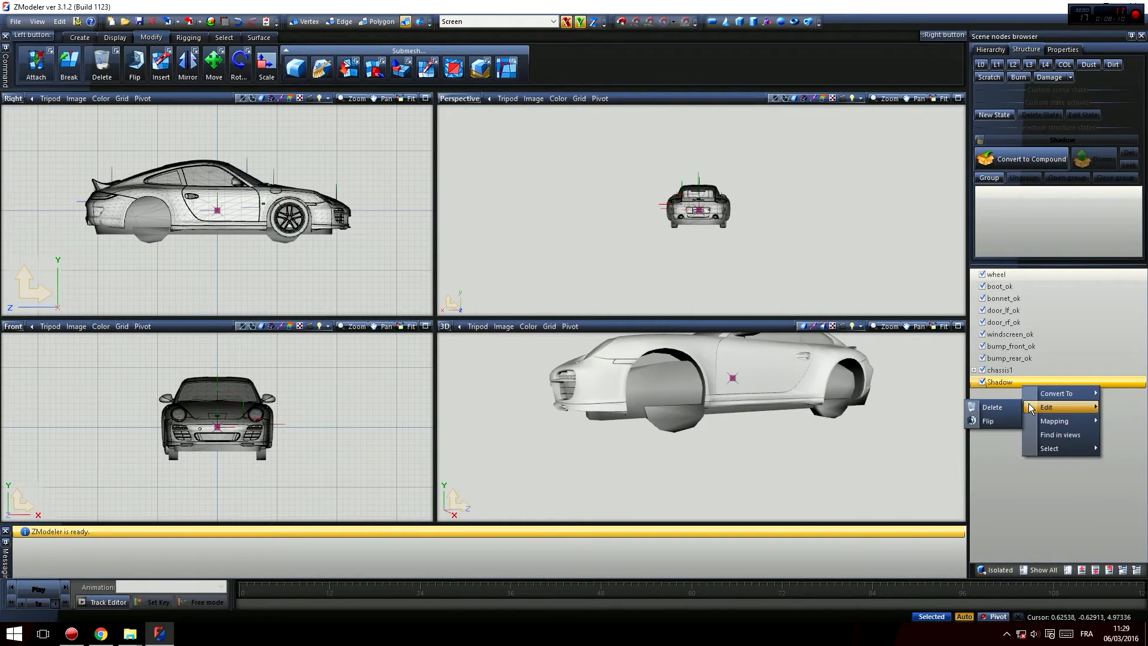
left_click(992, 408)
Step: Expand chassis1 and chassis2 and check what the glass part covers by hiding and reshowing it
middle_click_drag(673, 451, 706, 466)
scroll(691, 457, "up", 4)
left_click(973, 370)
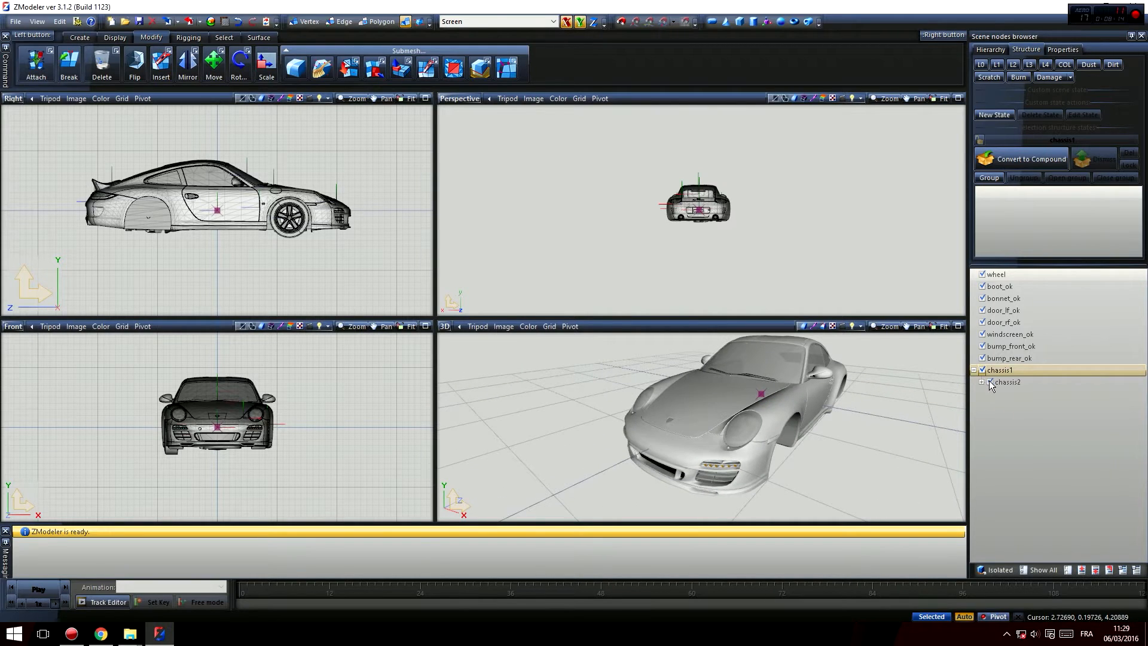
left_click(981, 382)
left_click(998, 406)
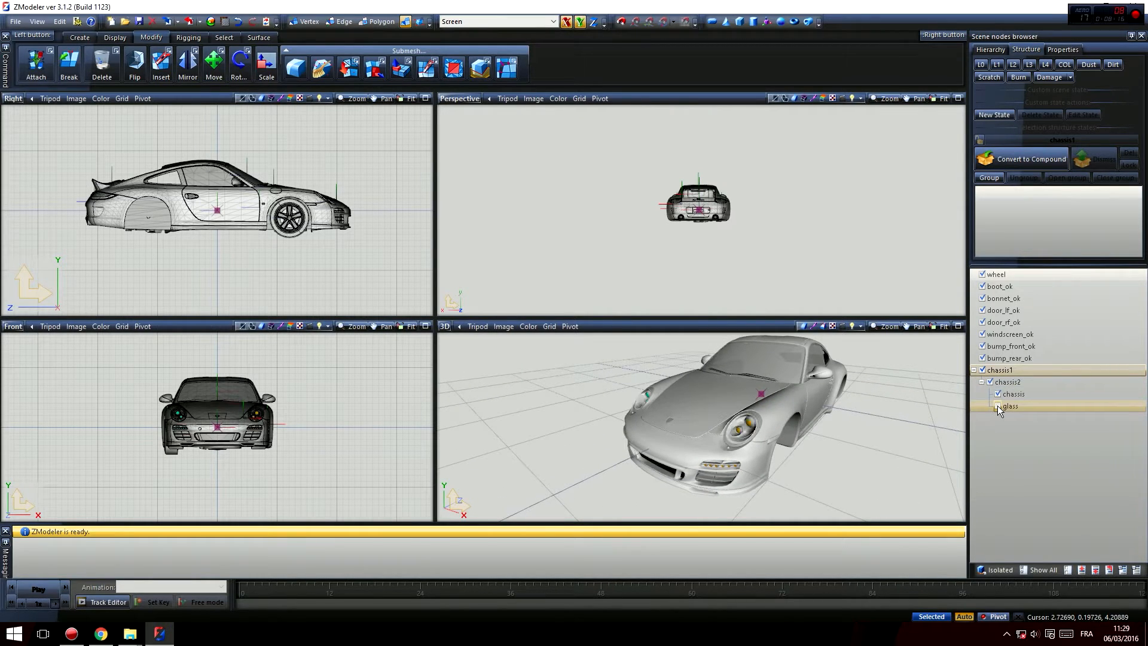
middle_click_drag(833, 457, 870, 448)
left_click(997, 406)
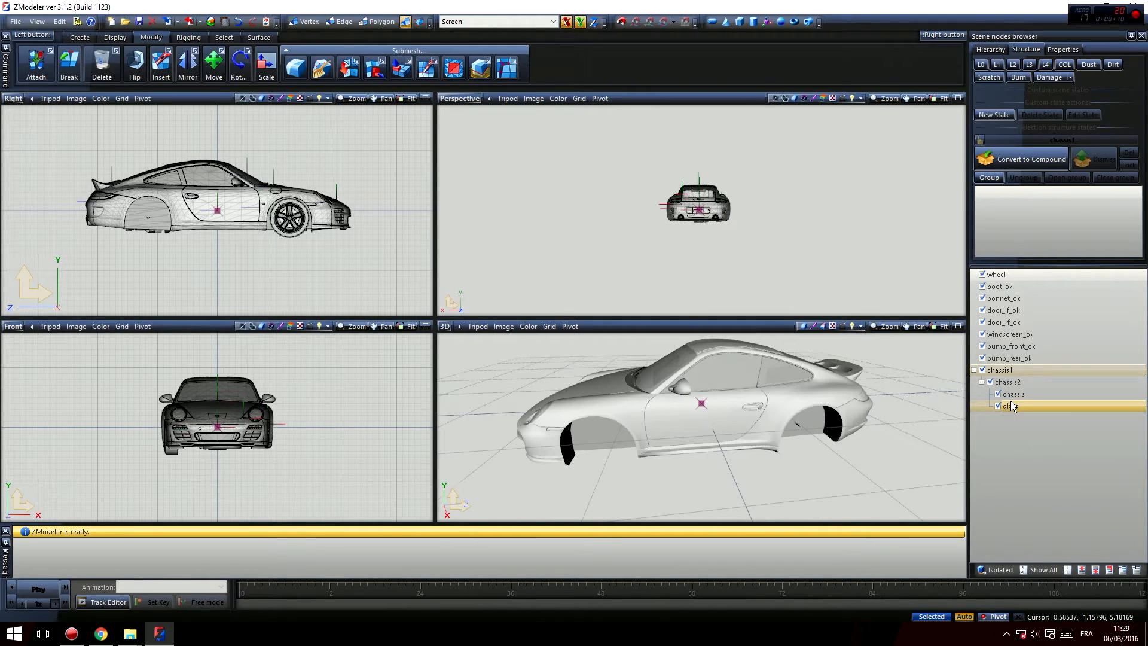
Step: Move chassis, glass and chassis2 out of the chassis1 hierarchy to the top level of the node list
left_click(1014, 394, "ctrl")
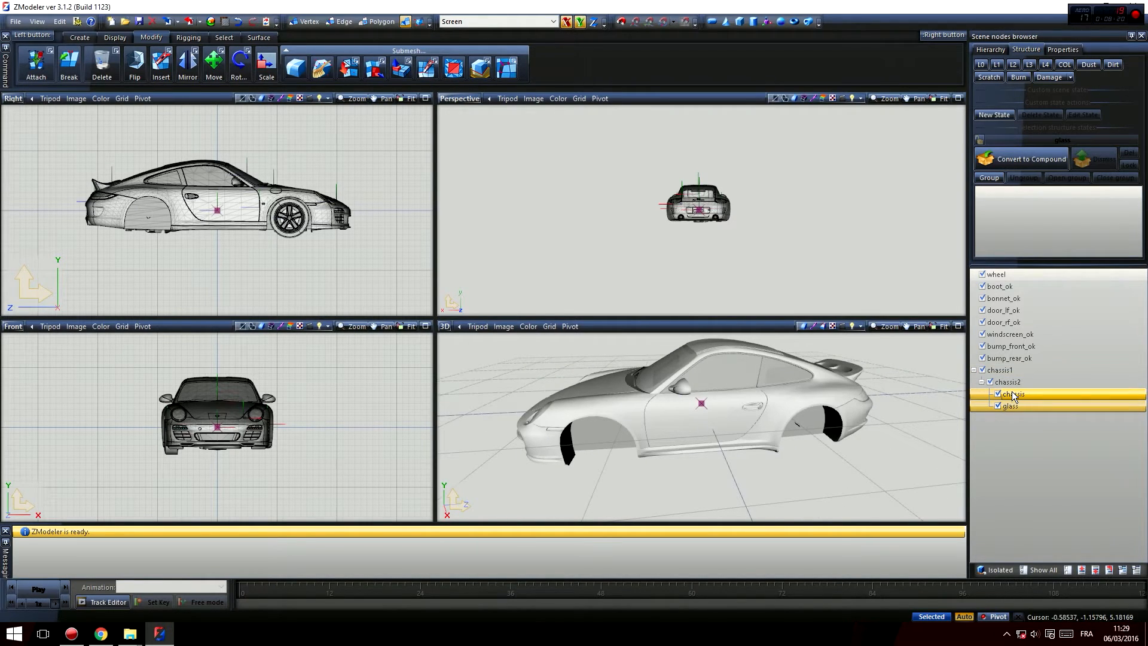
left_click(1013, 370, "ctrl")
left_click_drag(1013, 366, 1012, 366)
left_click(1005, 405)
left_click(1004, 382, "ctrl")
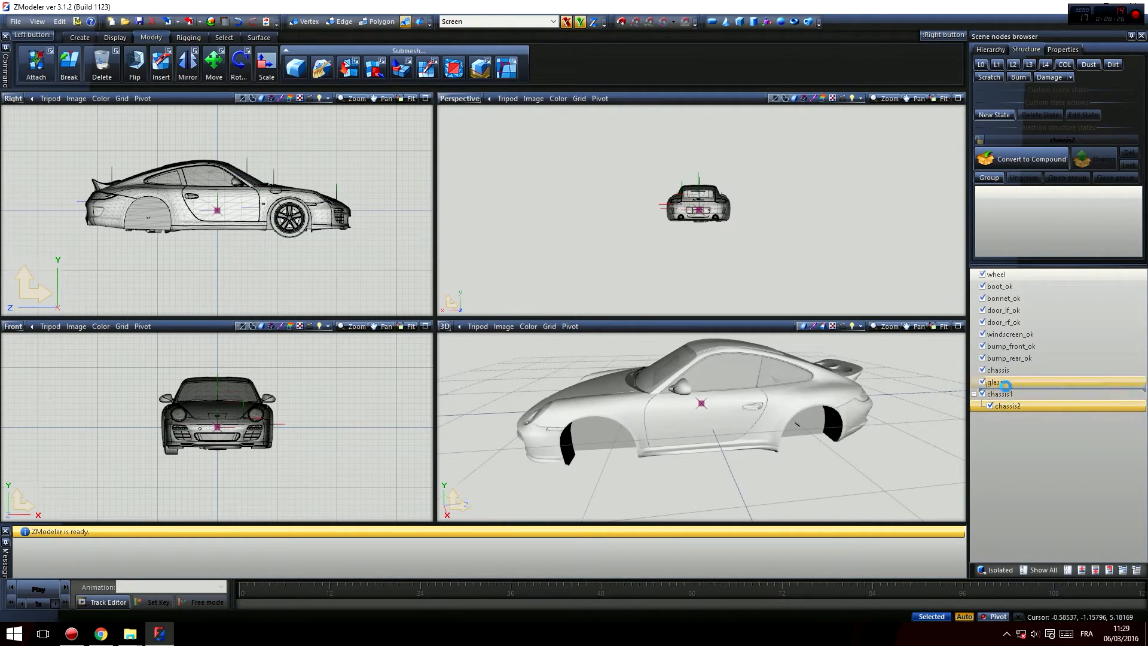
left_click_drag(1015, 395, 1015, 393)
scroll(646, 443, "down", 3)
middle_click_drag(646, 443, 897, 371)
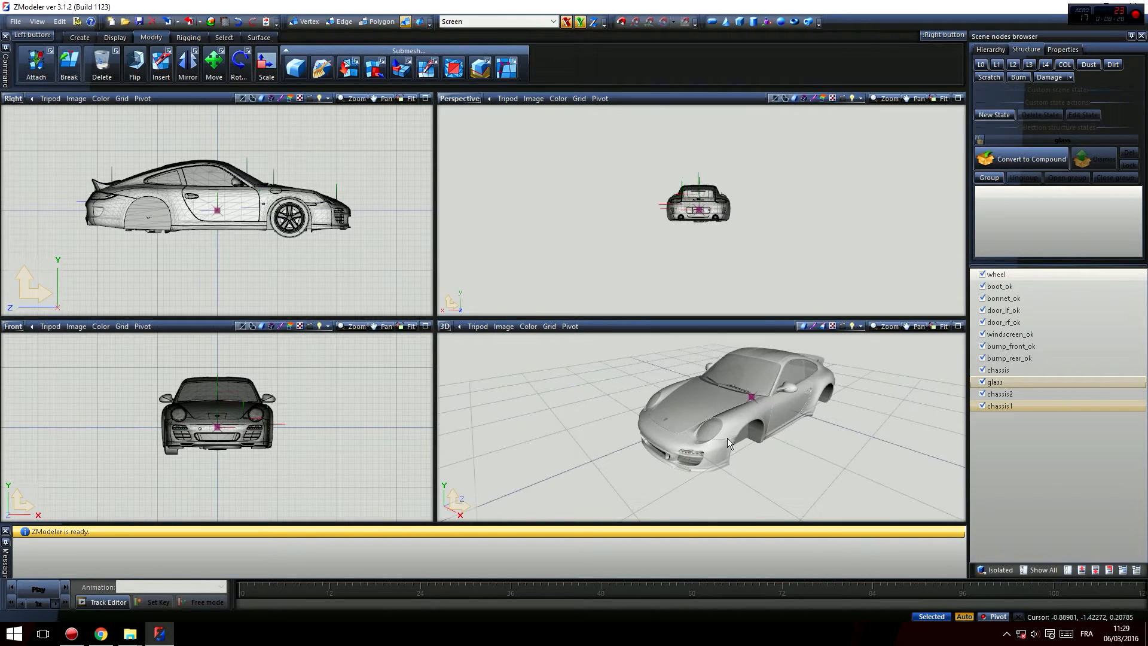
Step: Hide every part from chassis1 up to boot_ok so that only the wheel is shown
scroll(898, 371, "up", 3)
middle_click_drag(771, 421, 862, 402)
left_click(982, 406)
left_click(982, 394)
left_click(982, 382)
left_click(982, 358)
left_click(982, 370)
left_click(982, 346)
left_click(982, 334)
left_click(982, 322)
left_click(983, 310)
left_click(982, 298)
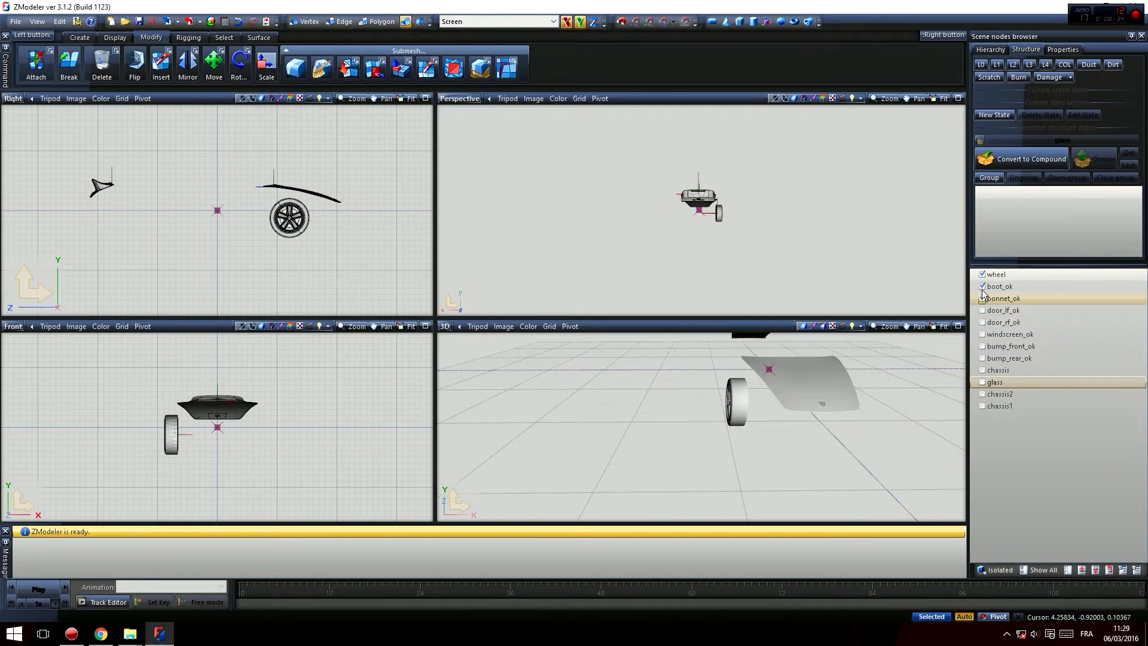
left_click(982, 286)
middle_click_drag(915, 343, 879, 413)
Step: Move the wheel to the end of the node list, below chassis1
left_click(997, 276)
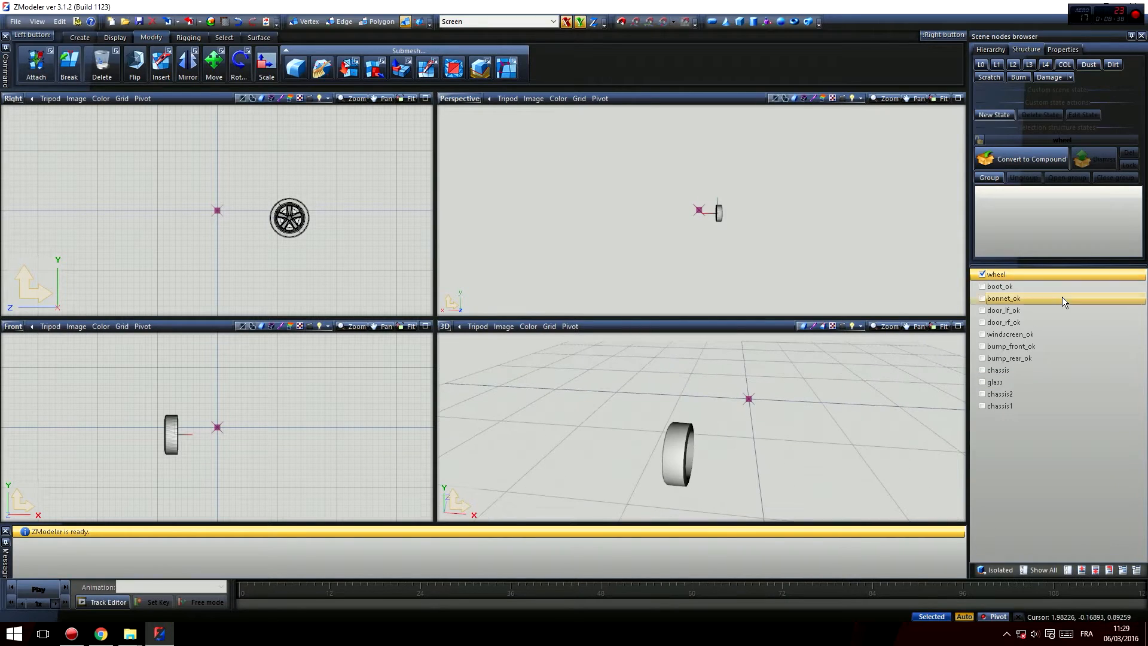
left_click_drag(999, 274, 1007, 400)
middle_click_drag(798, 478, 800, 438)
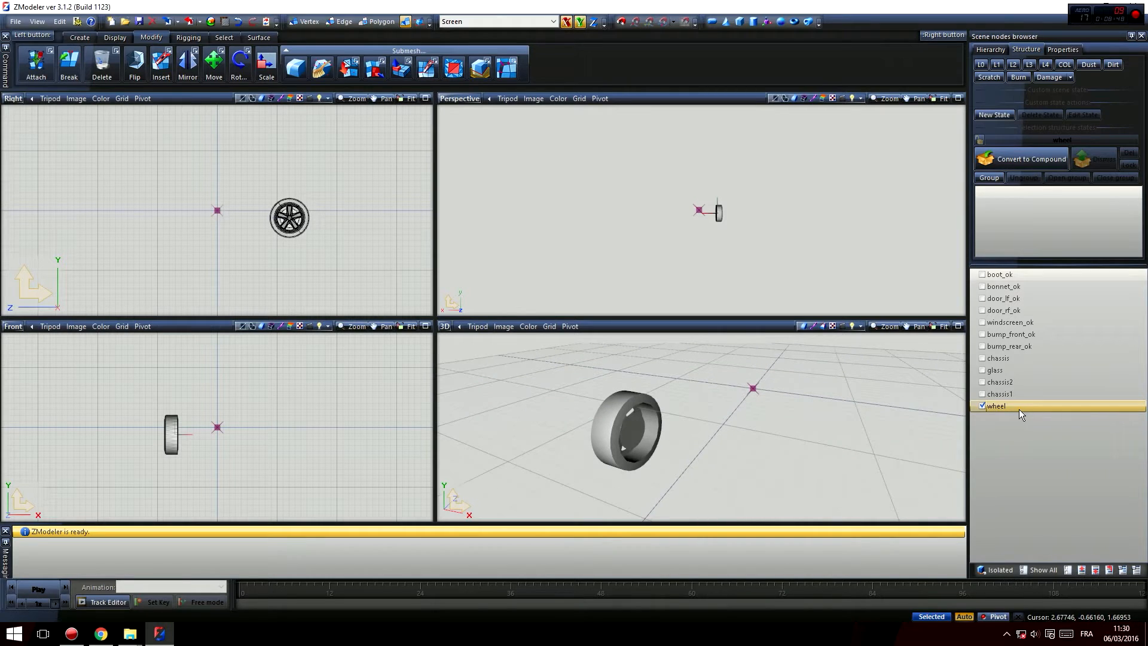
Step: Hide the wheel and show only boot_ok, bringing the boot into view from behind
left_click(981, 406)
left_click(982, 274)
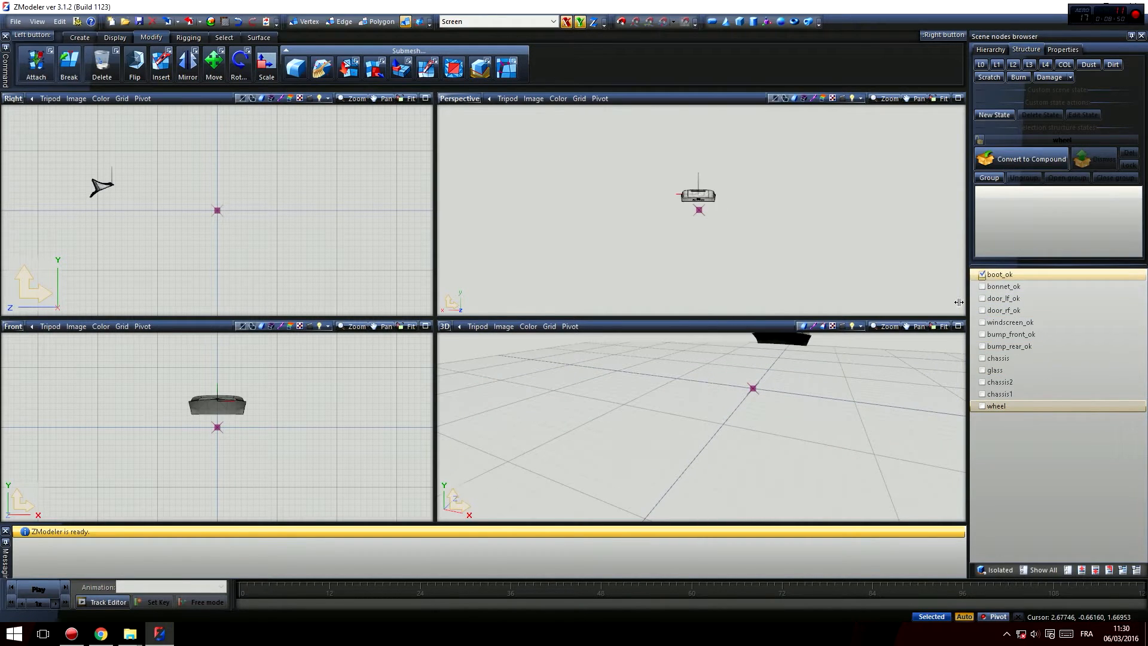
middle_click_drag(727, 462, 747, 413)
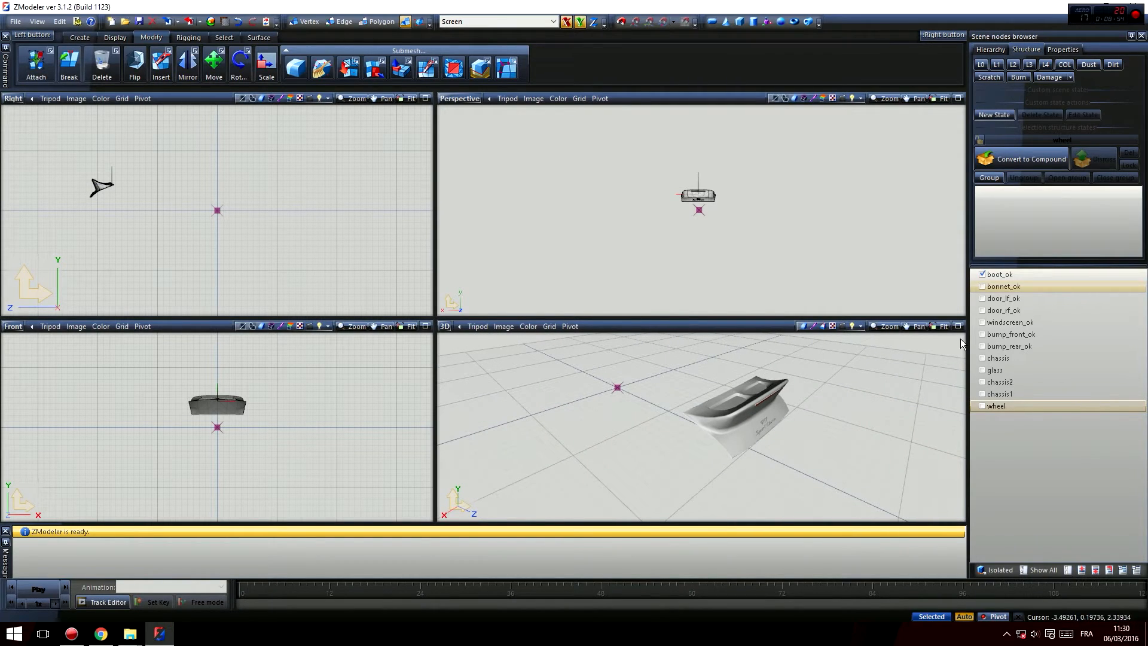
Step: Rename boot_ok to boot and hide it
double_click(1025, 274)
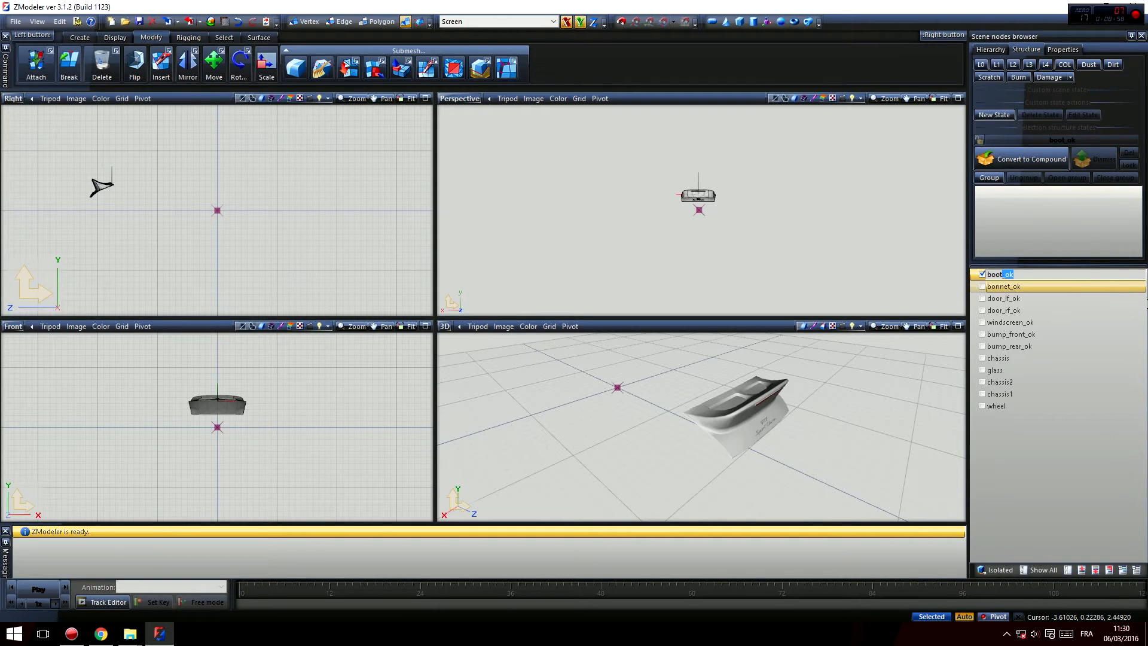
key("Return")
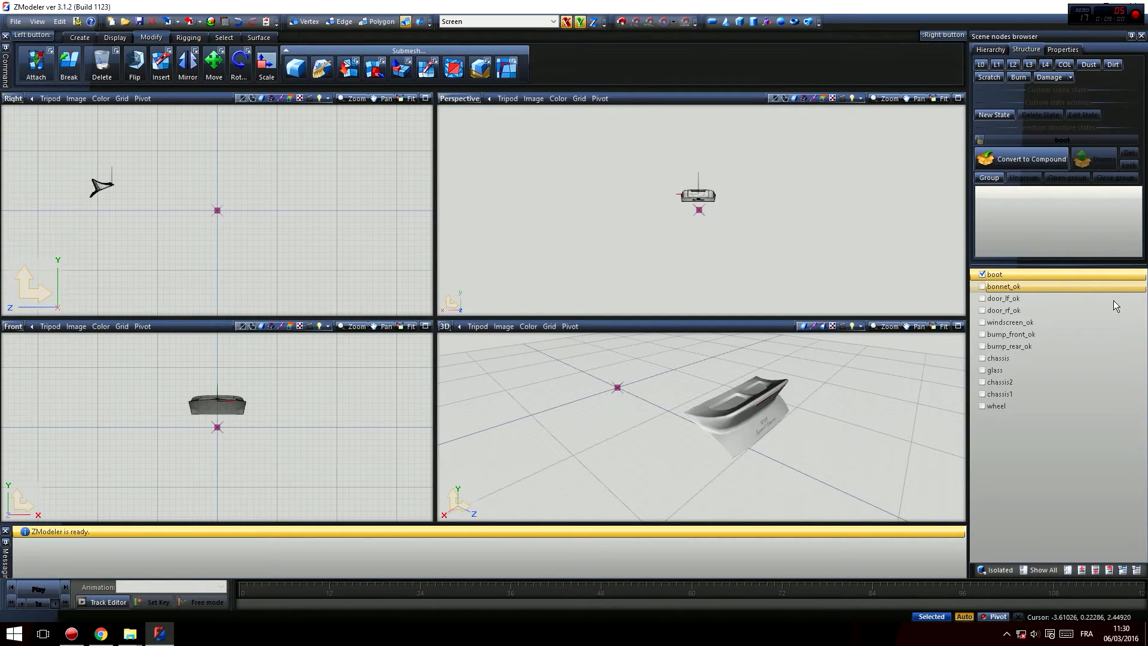
left_click(984, 274)
Step: Isolate bonnet_ok, remove the _ok suffix from the bonnet, both doors, windscreen and both bumpers, and hide the bonnet
left_click(981, 285)
middle_click_drag(571, 458, 612, 459)
scroll(613, 459, "down", 1)
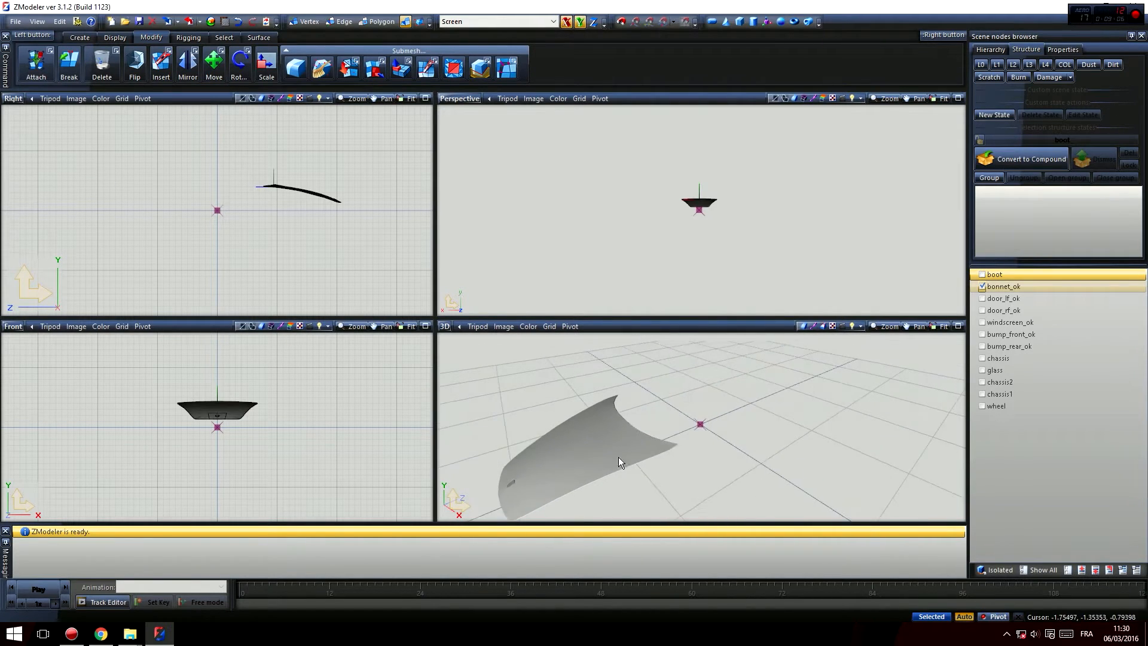
left_click(1019, 287)
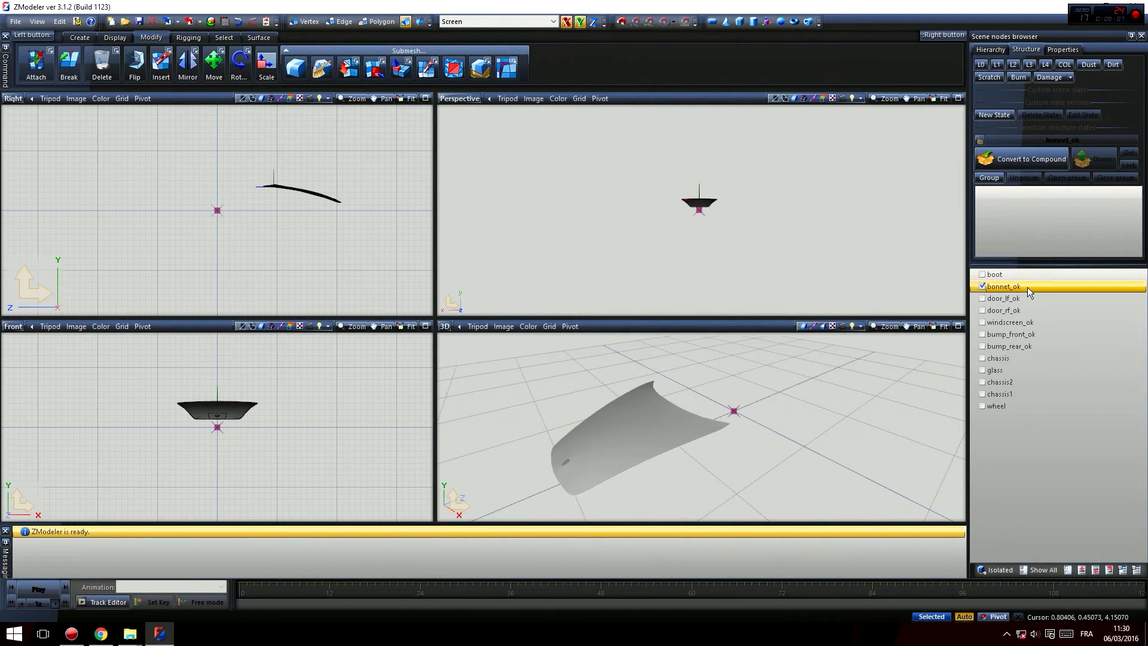
left_click(982, 286)
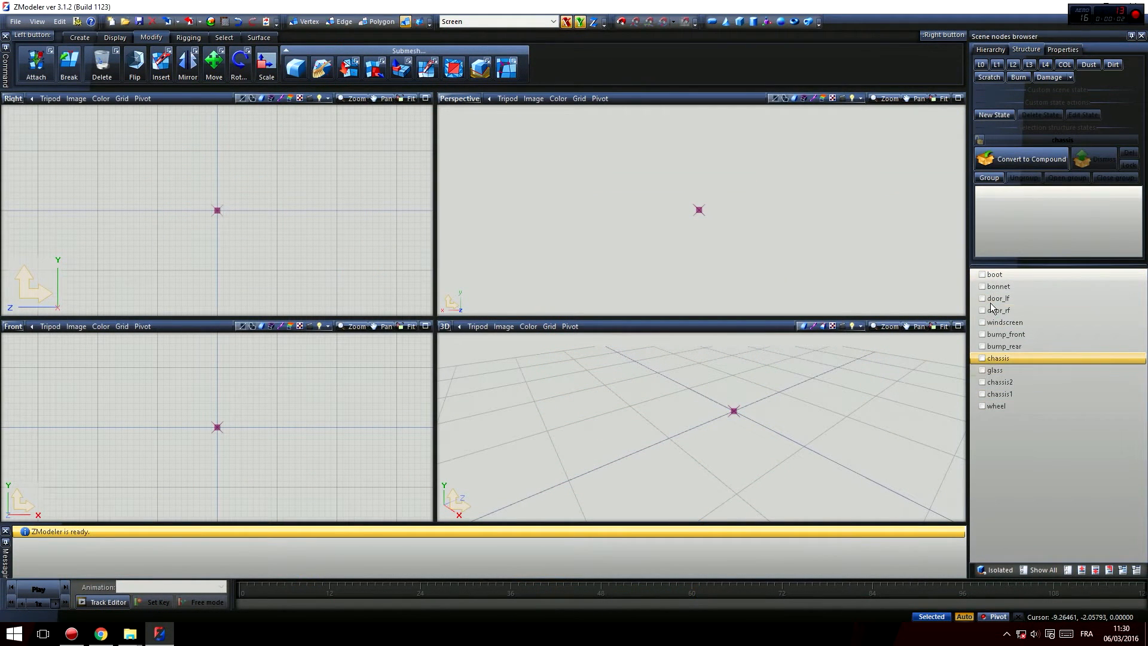
Step: Show only door_lf, with the boot and bonnet hidden, and rename it to door_dside_lf
left_click(982, 286)
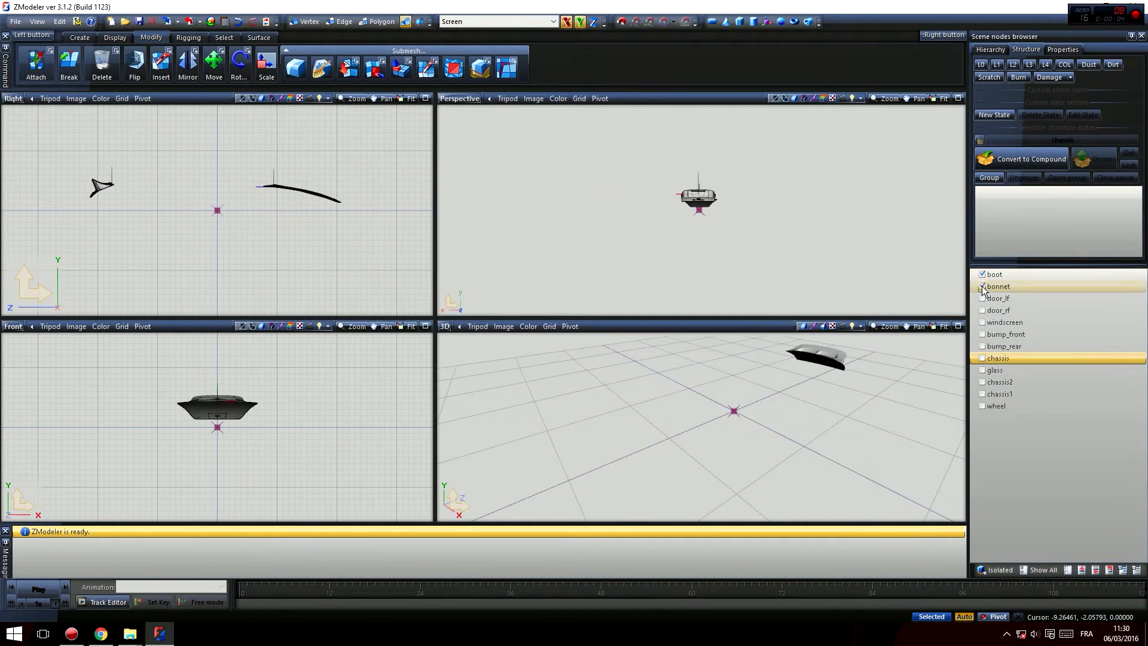
left_click(982, 275)
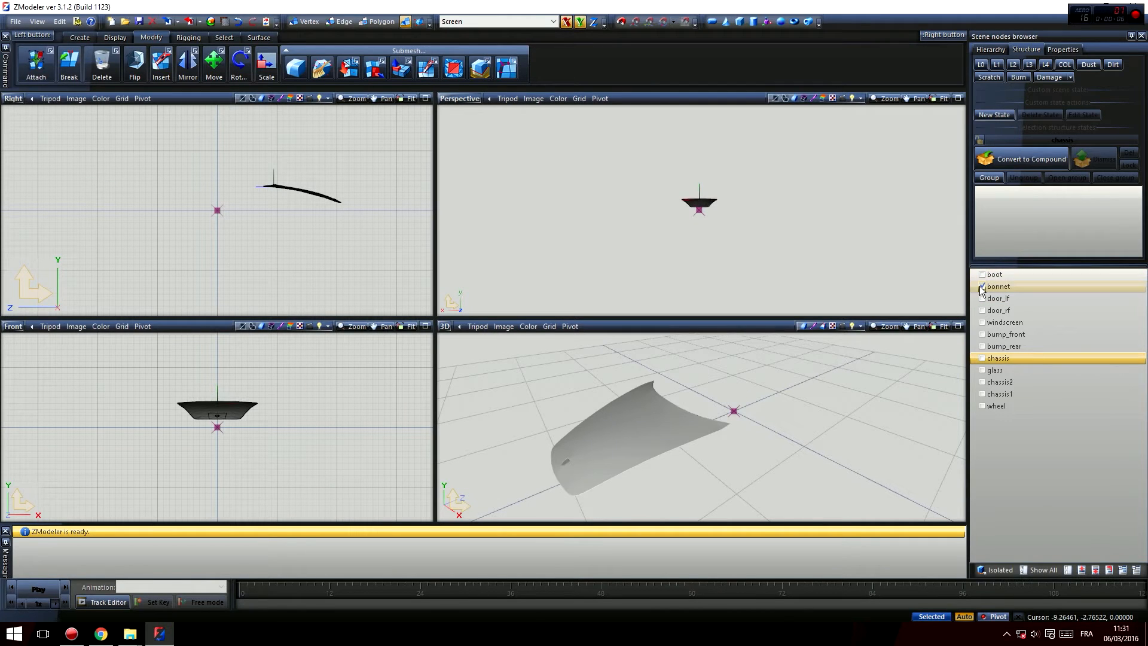
left_click(982, 287)
left_click(982, 298)
middle_click_drag(829, 413, 587, 427)
left_click(1017, 298)
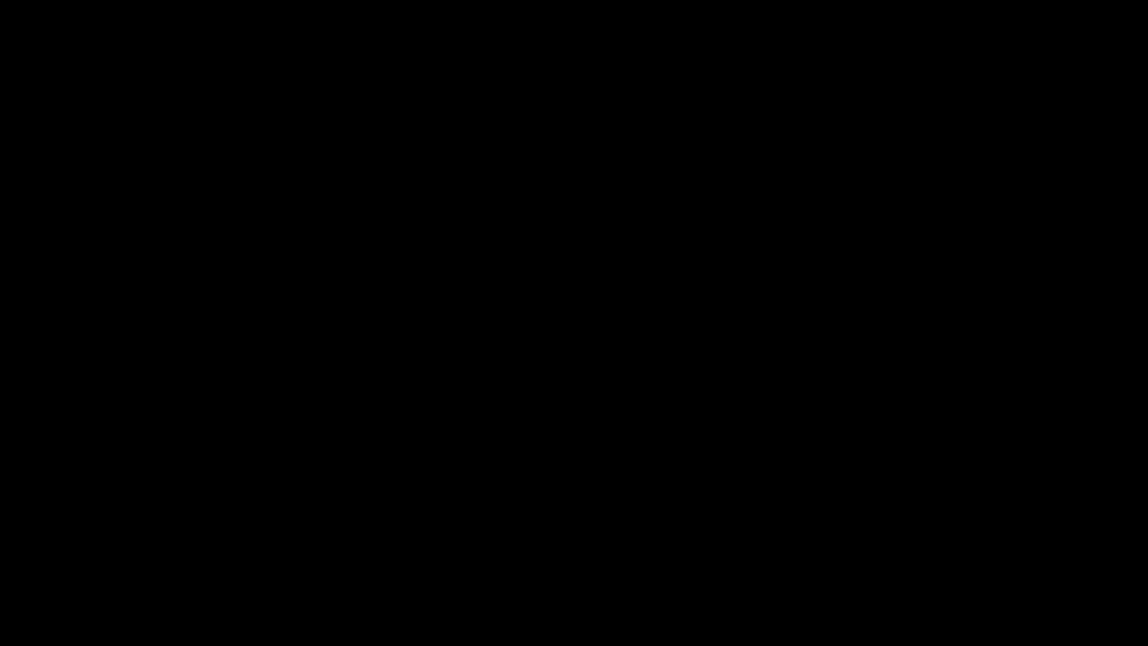
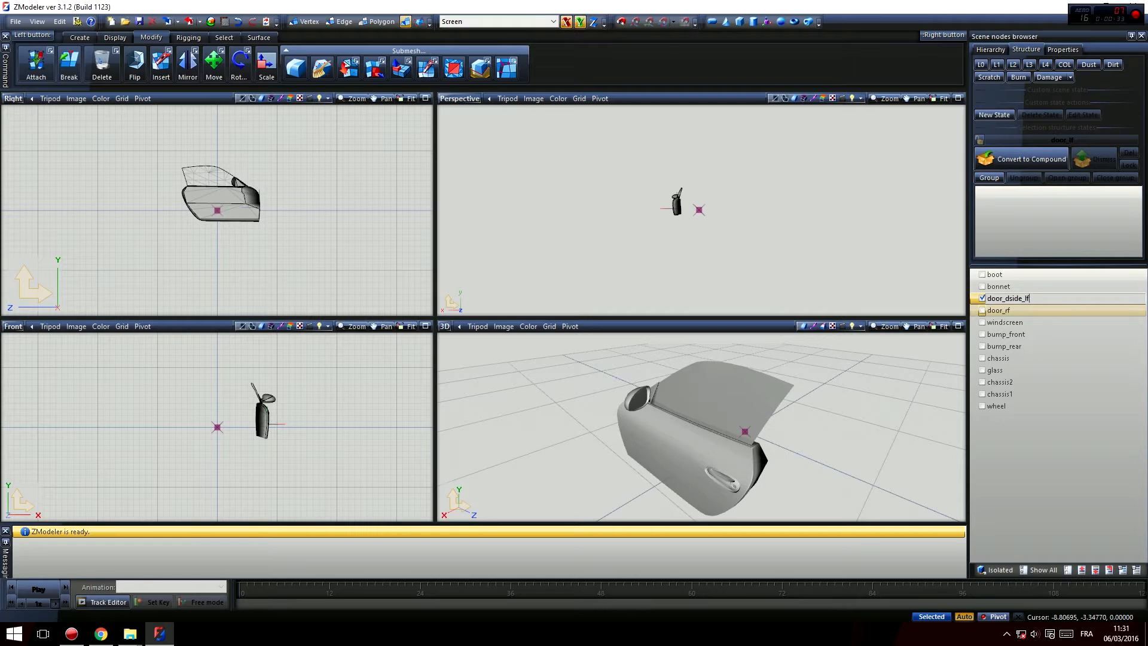
key("Return")
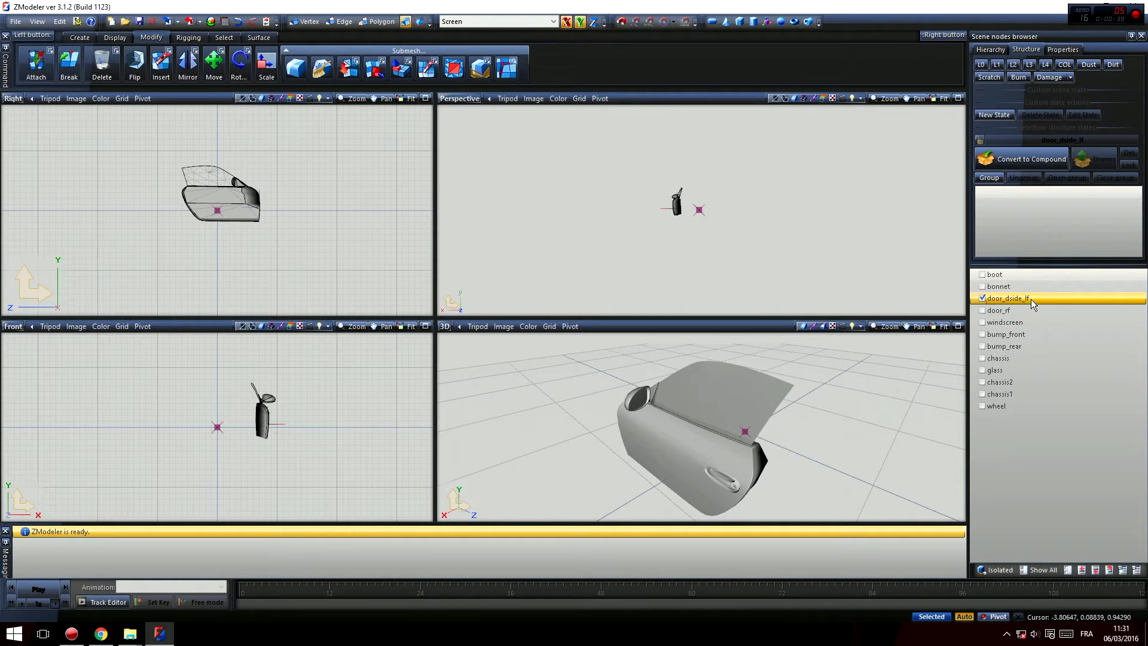
Step: Hide door_dside_lf, show only door_rf and rename it to door_pside_rf
middle_click_drag(897, 370, 917, 341)
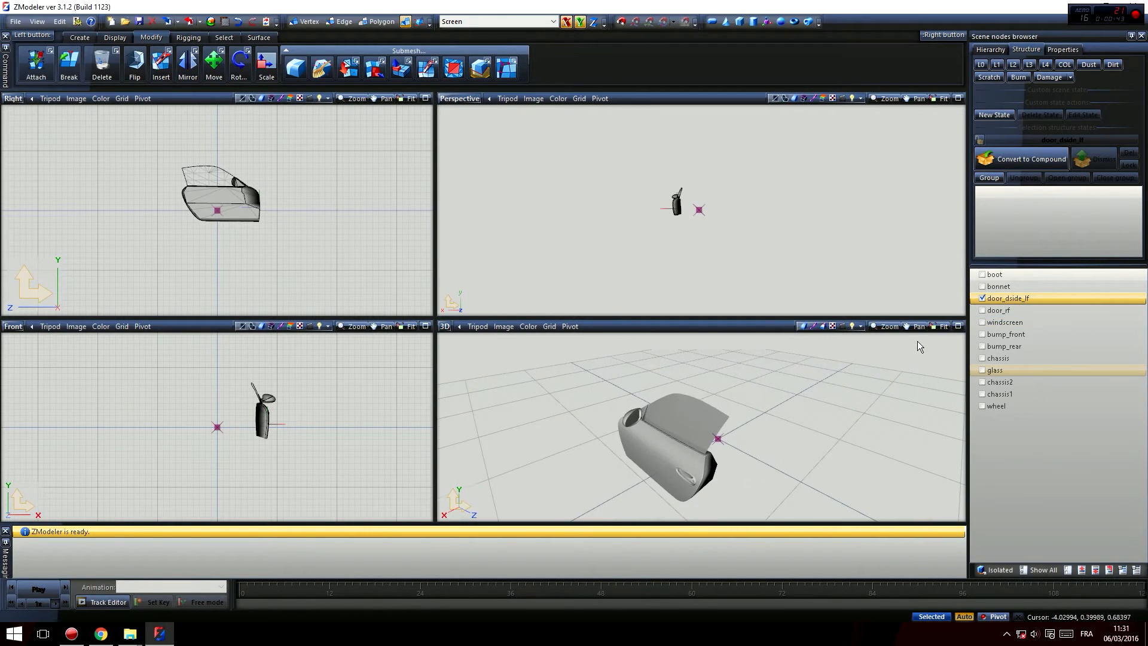
left_click(983, 298)
left_click(982, 310)
middle_click_drag(777, 419, 652, 426)
left_click(1031, 311)
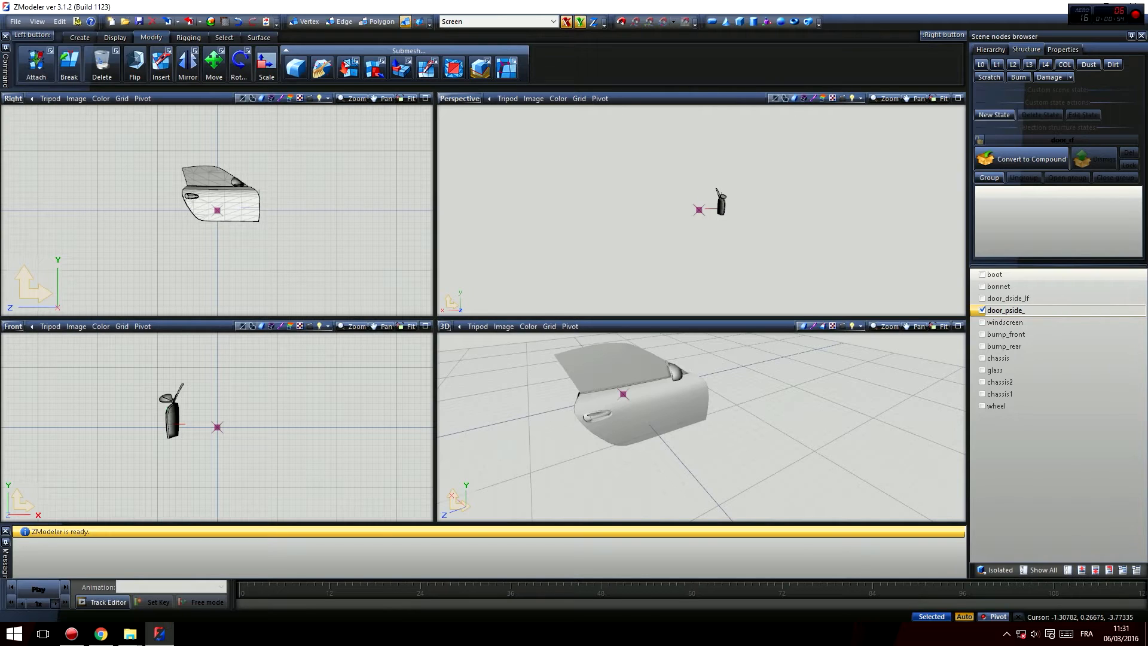
left_click(1060, 312)
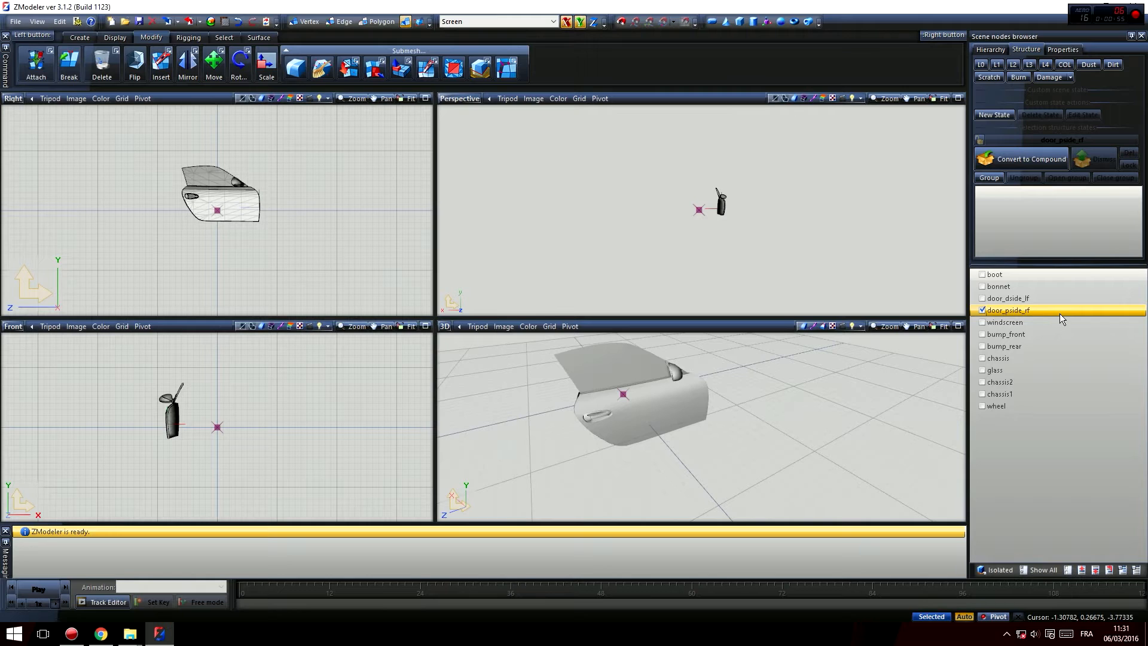
Step: Show both doors together to examine them, then hide door_pside_rf so that only door_dside_lf stays shown
left_click(982, 298)
middle_click_drag(767, 388, 783, 413)
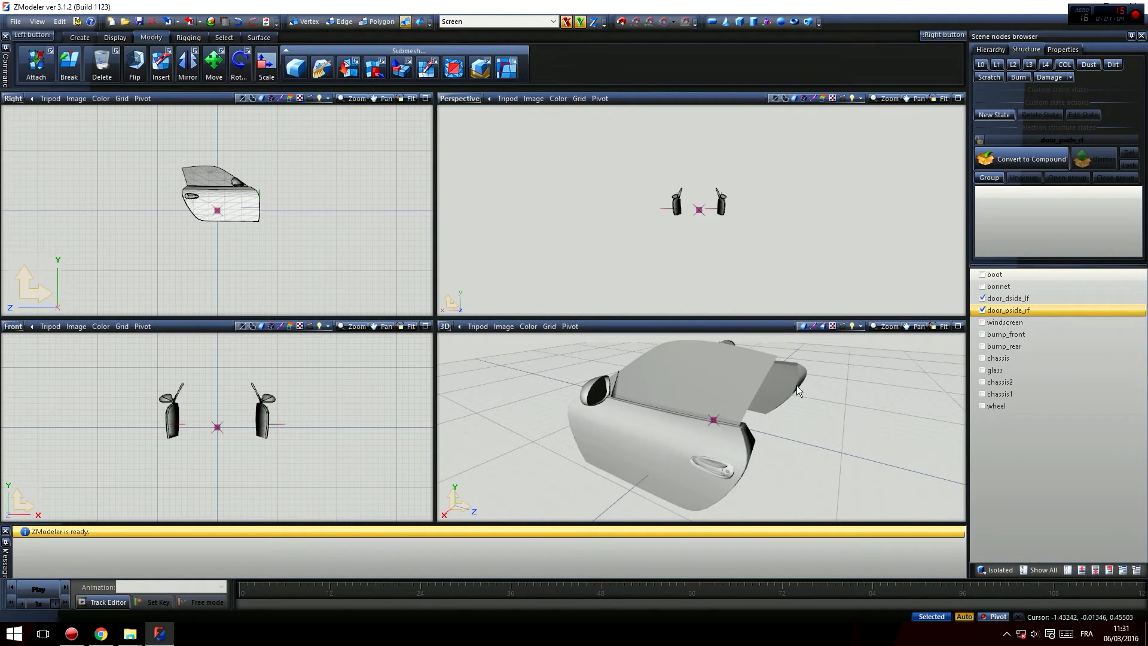
middle_click_drag(763, 375, 732, 397)
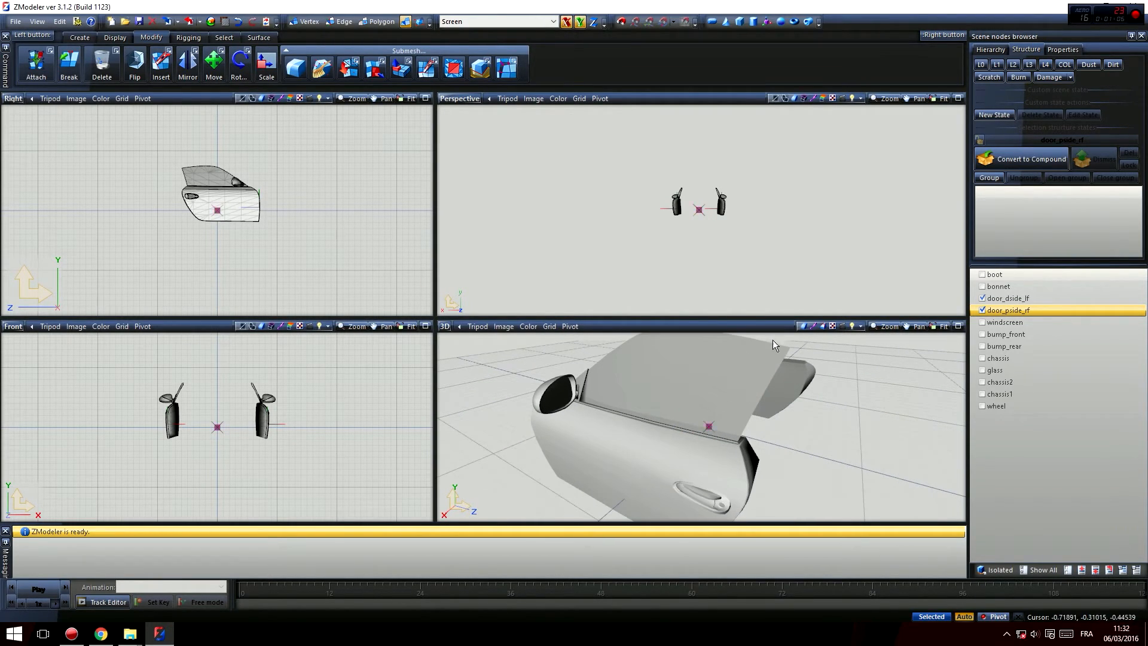
middle_click_drag(824, 368, 825, 411)
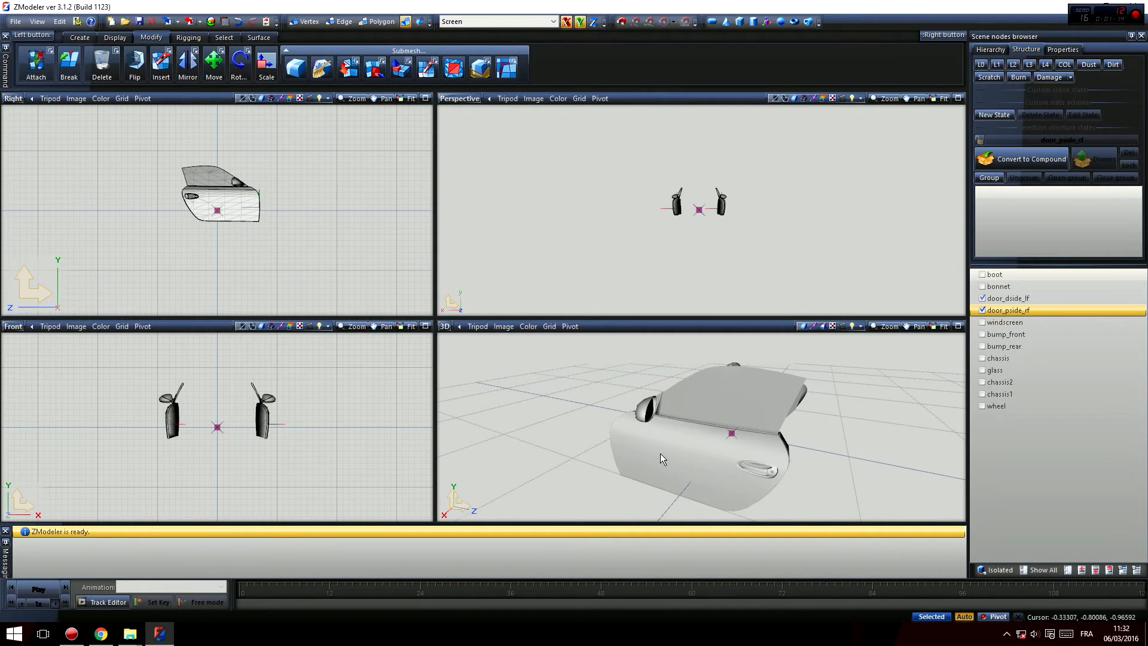
middle_click_drag(755, 485, 789, 478)
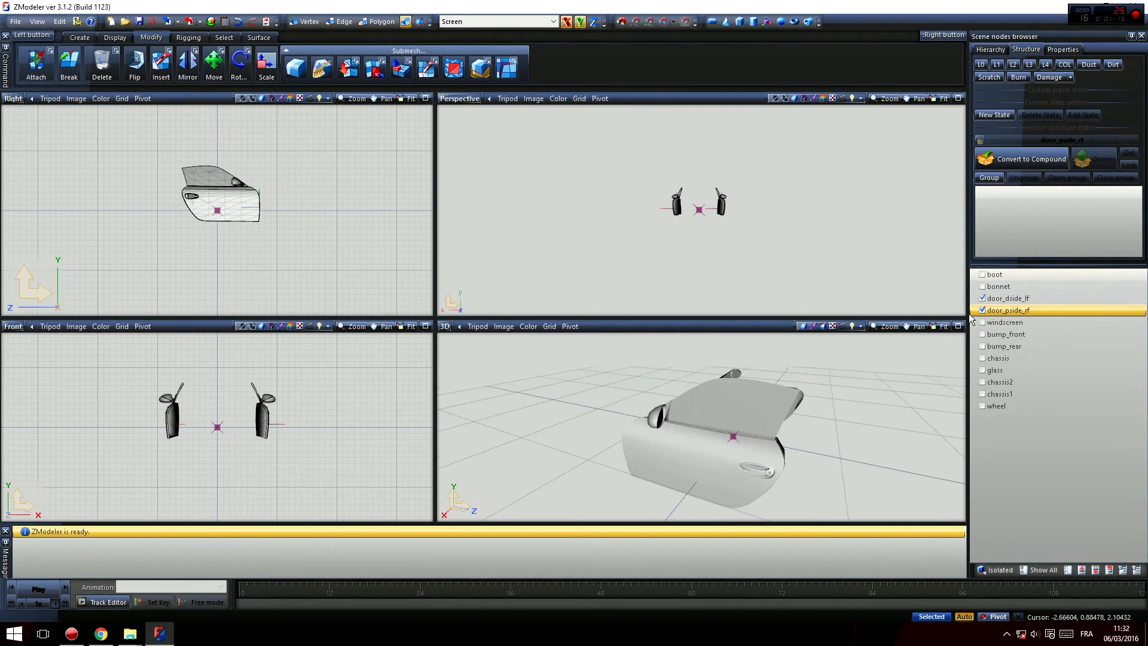
left_click(982, 310)
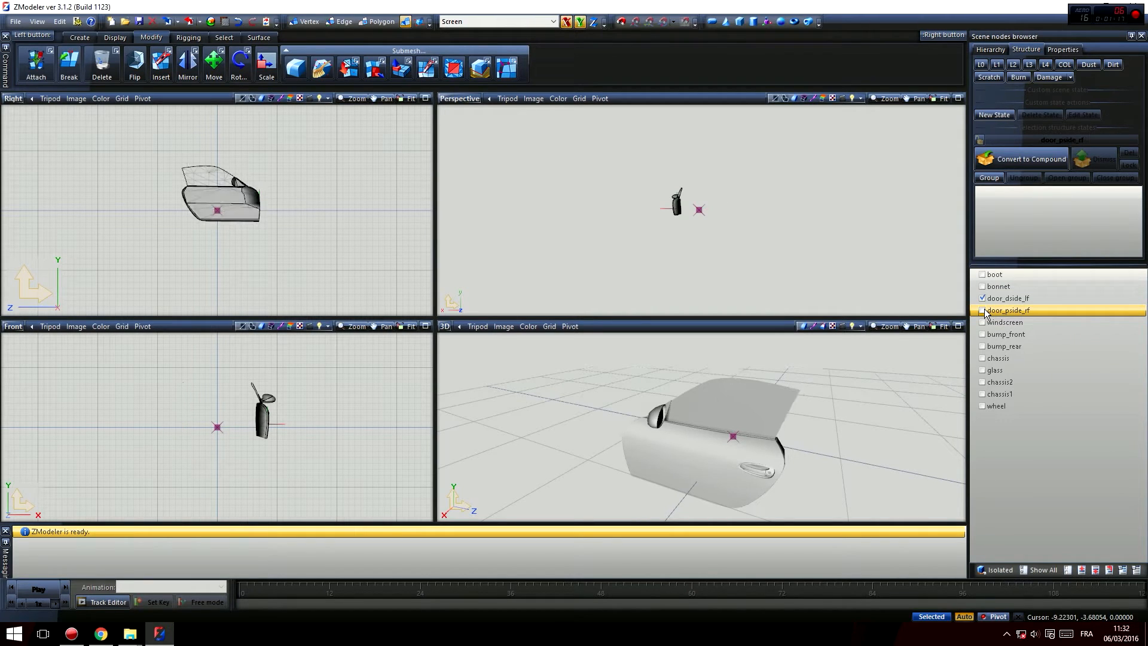
middle_click_drag(878, 470, 896, 416)
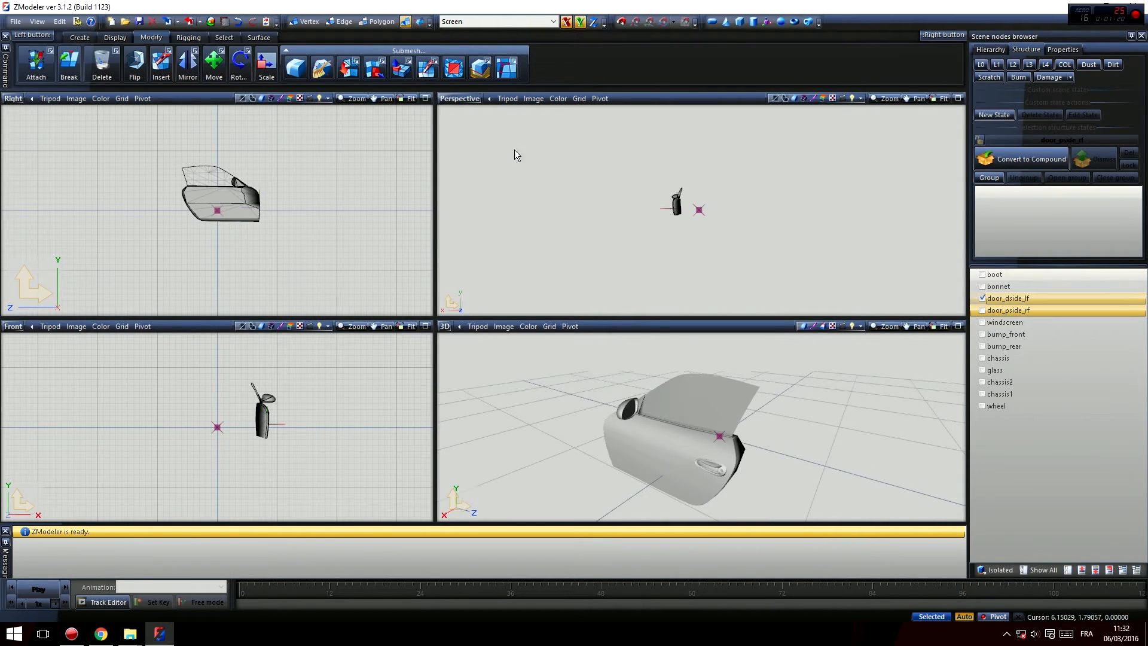
left_click(460, 99)
left_click(470, 211)
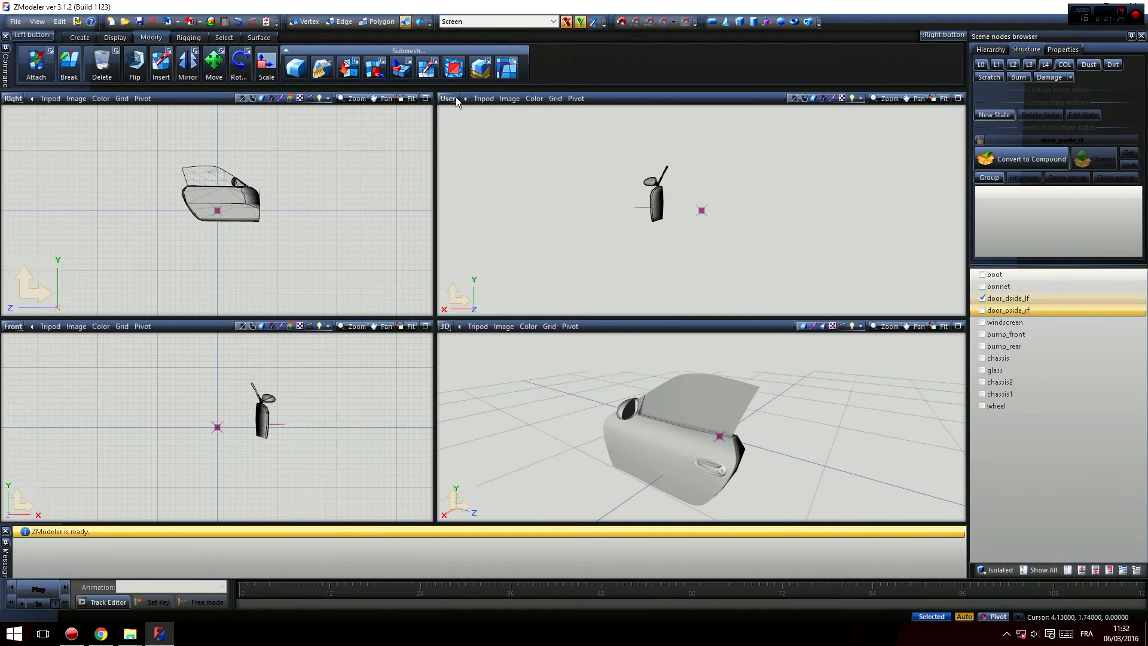
left_click(453, 98)
left_click(472, 223)
left_click(861, 98)
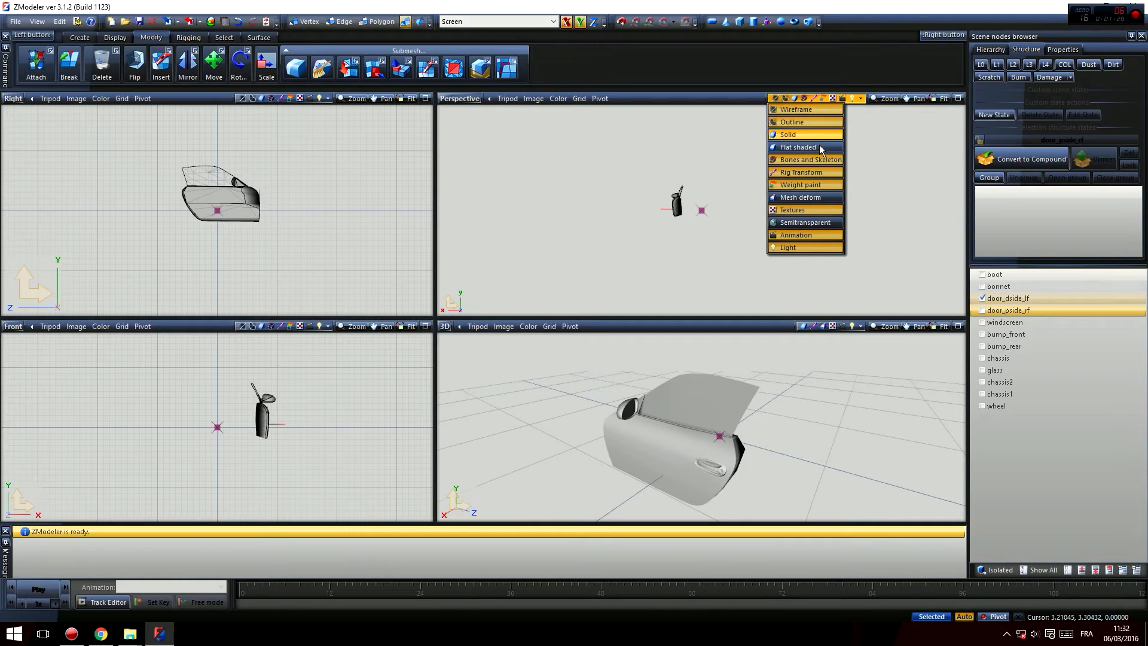
left_click(819, 159)
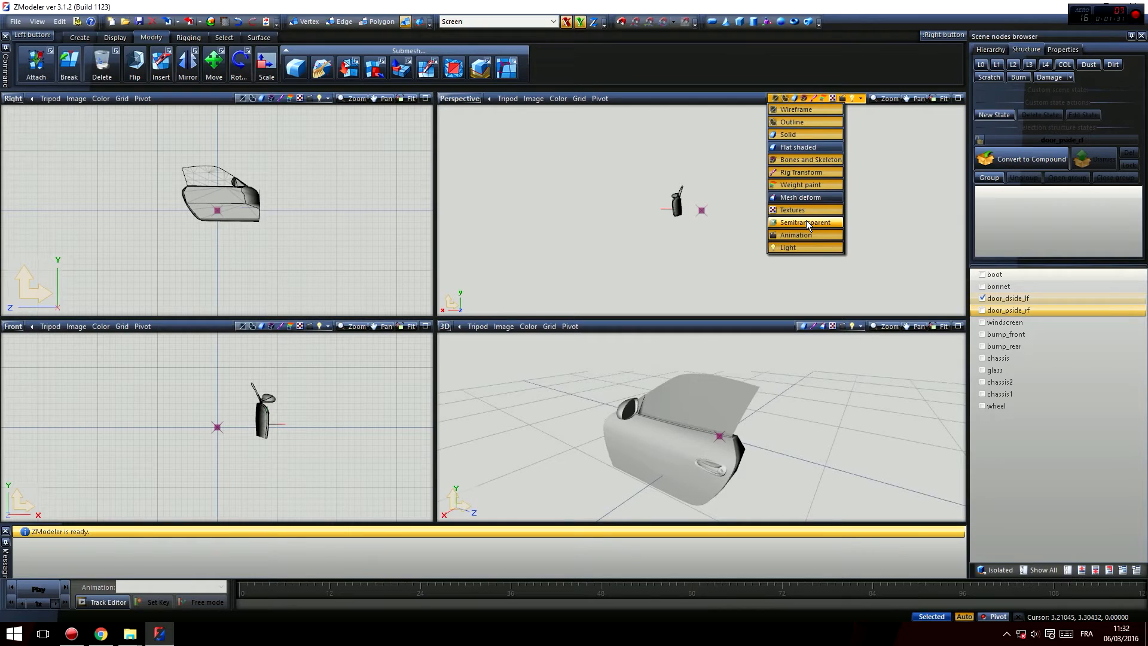
left_click(608, 251)
Step: Select the window glass polygons of door_dside_lf at polygon level with the Separated selection tool
left_click(678, 205)
scroll(646, 219, "up", 5)
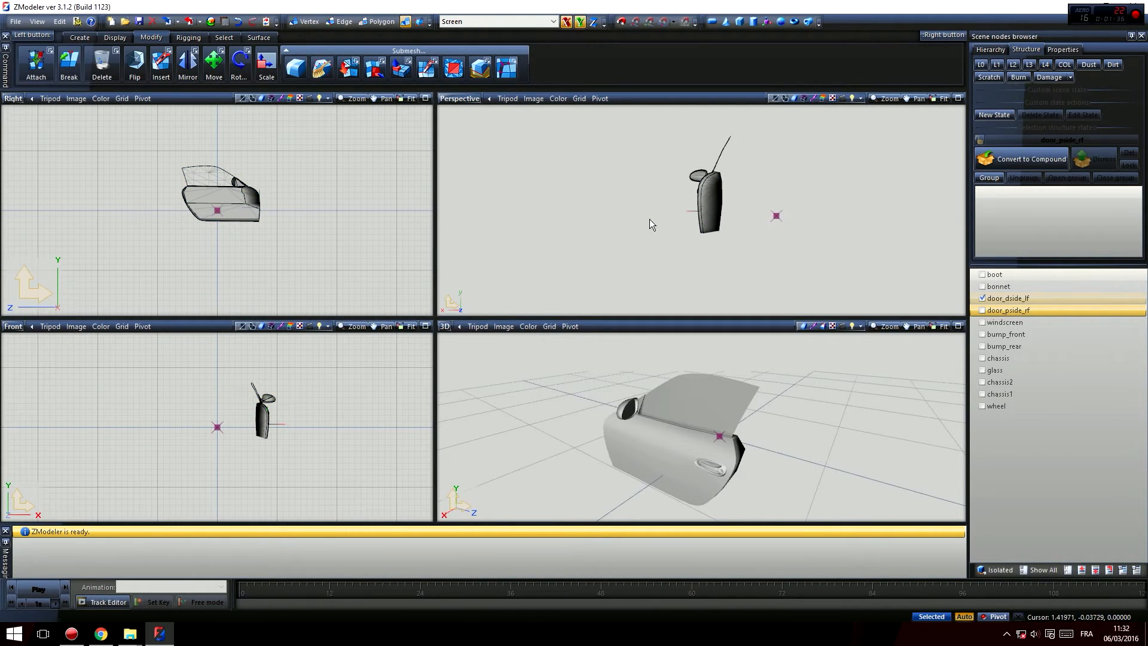
middle_click_drag(630, 225, 673, 222)
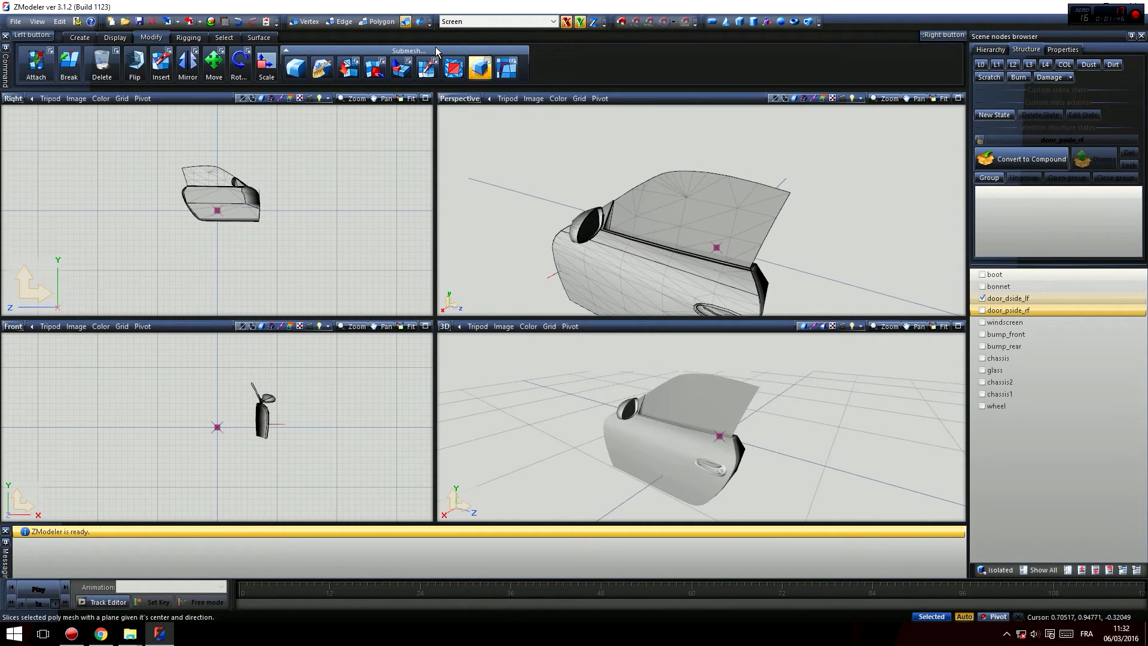
left_click(383, 24)
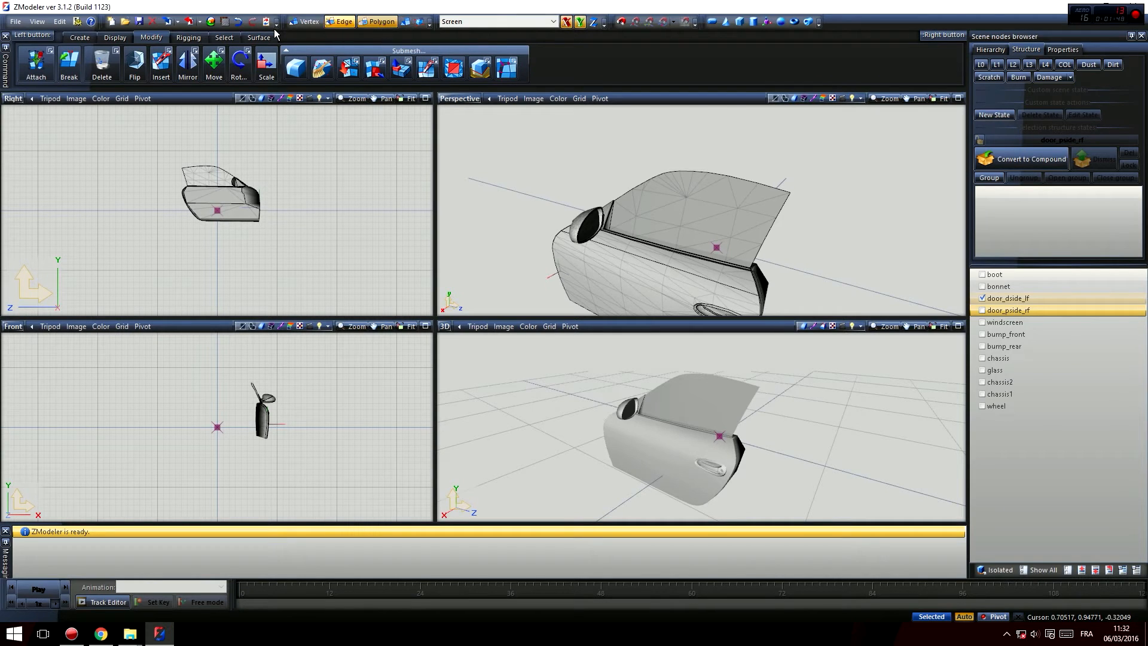
left_click(224, 38)
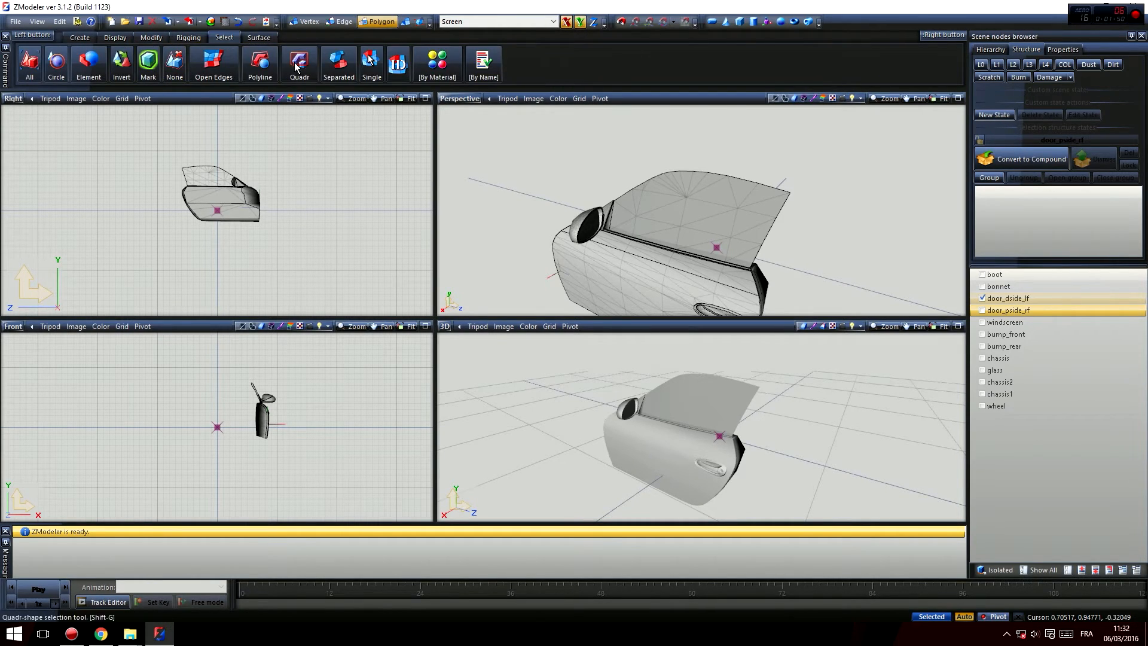
left_click(347, 67)
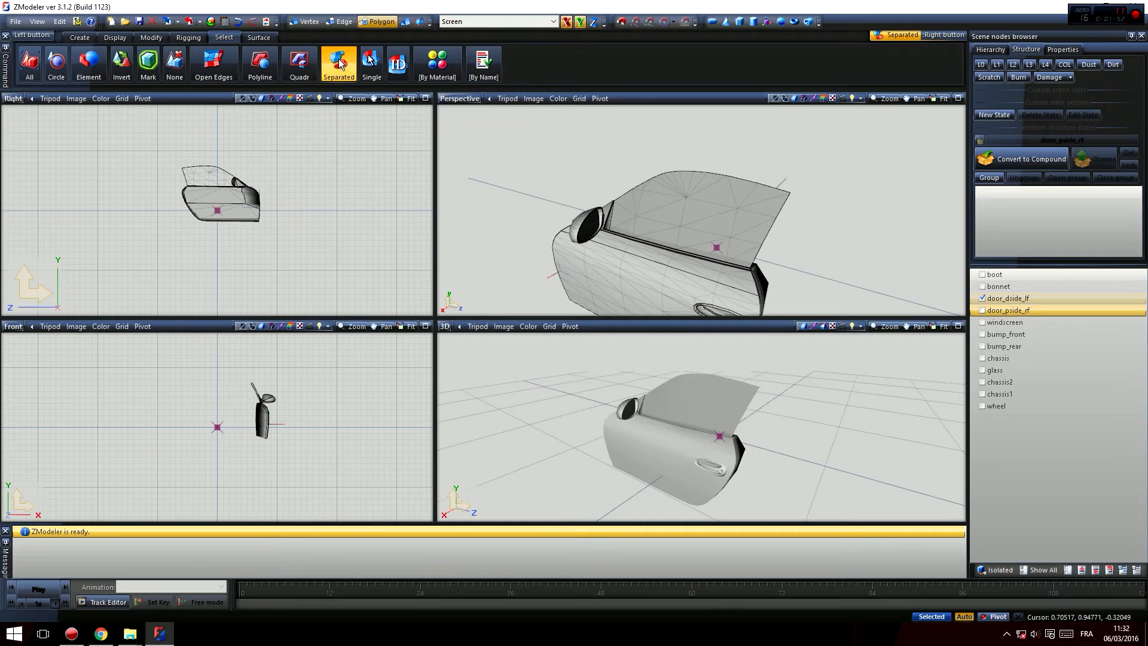
left_click(693, 202)
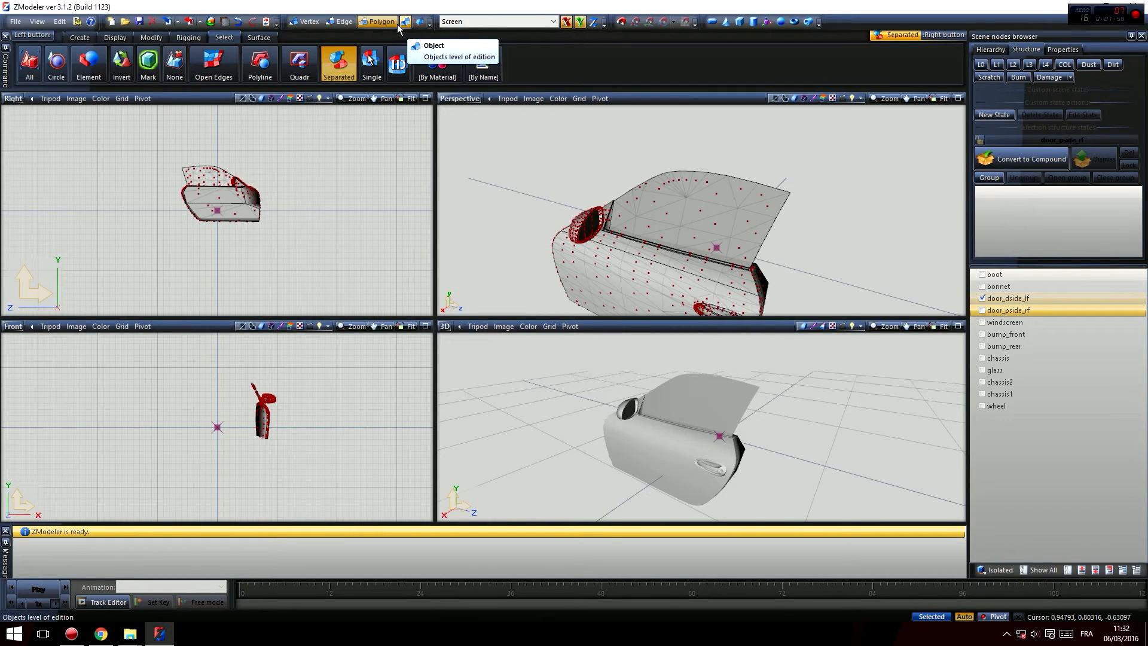
right_click(691, 206)
key("space")
scroll(692, 205, "up", 2)
middle_click_drag(692, 206, 661, 220)
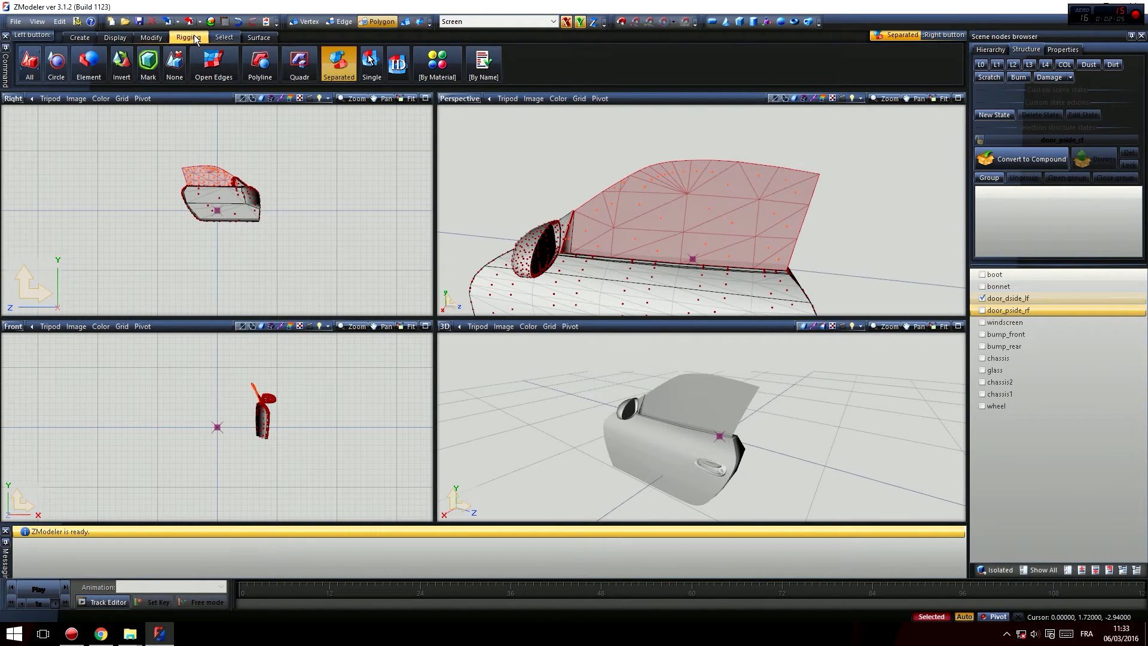
Step: Detach the selected window glass polygons from door_dside_lf as a separate object
left_click(159, 38)
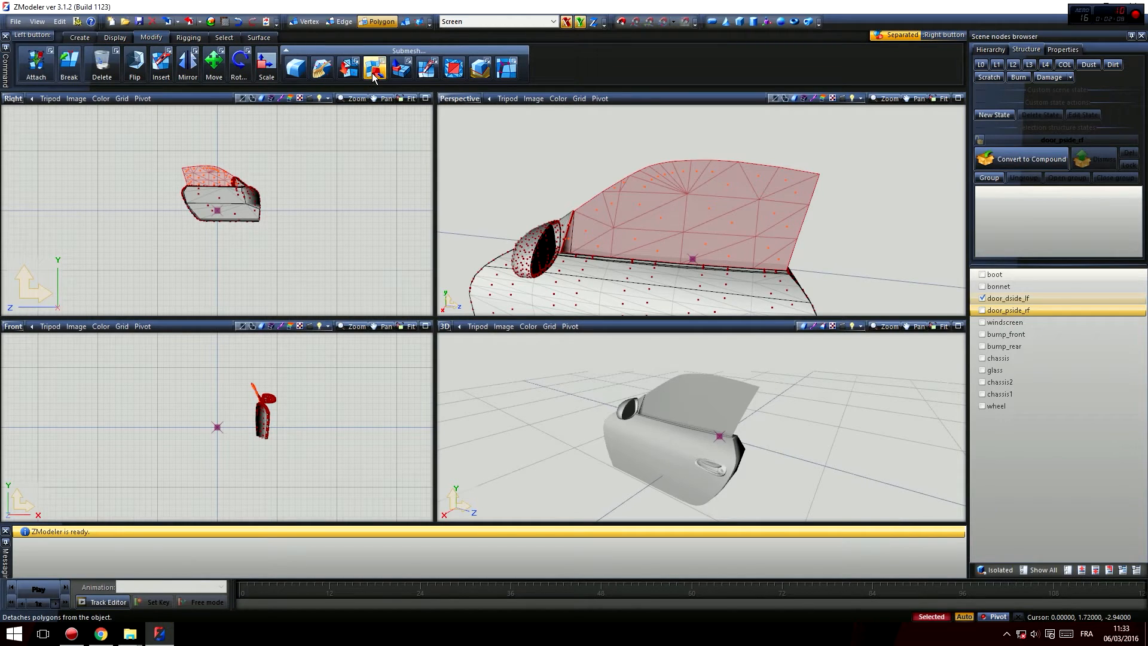
left_click(373, 73)
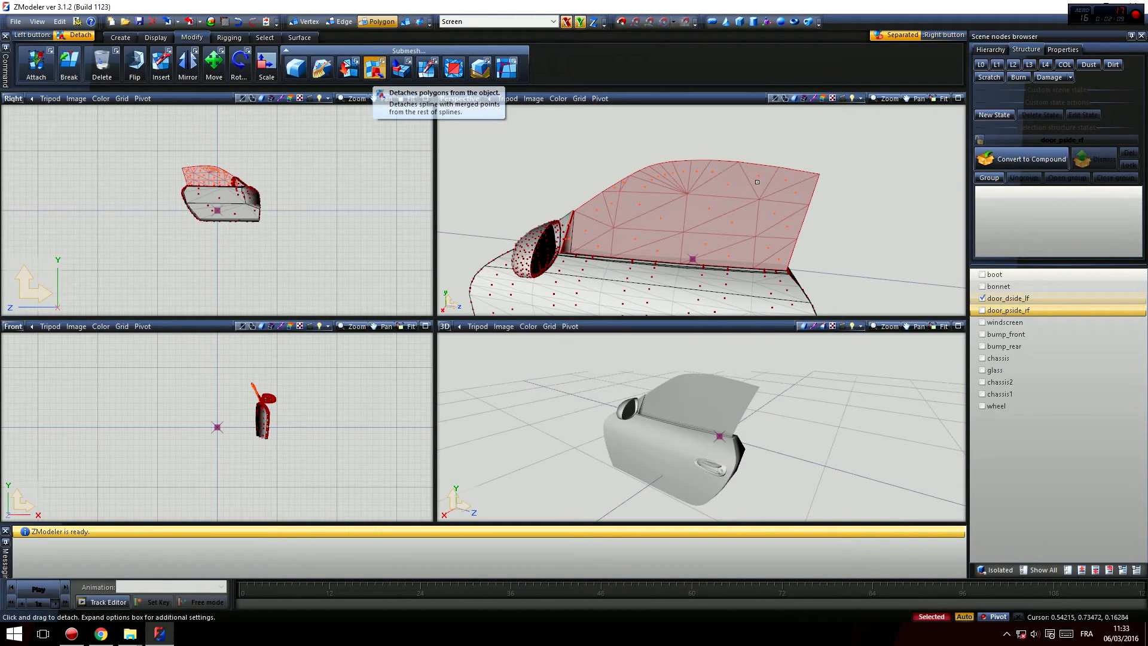
left_click(726, 184)
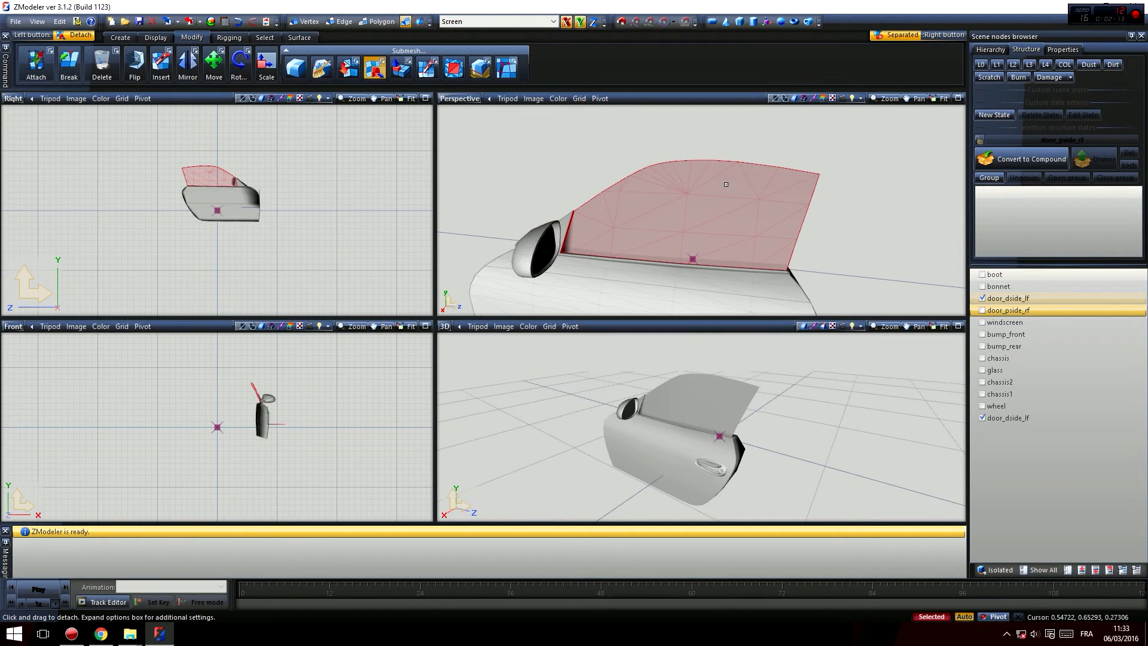
Step: Toggle the detached window glass's visibility to check the separation, and hide the original door so that only the glass is shown
scroll(816, 235, "down", 3)
middle_click_drag(867, 233, 831, 192)
left_click(997, 418)
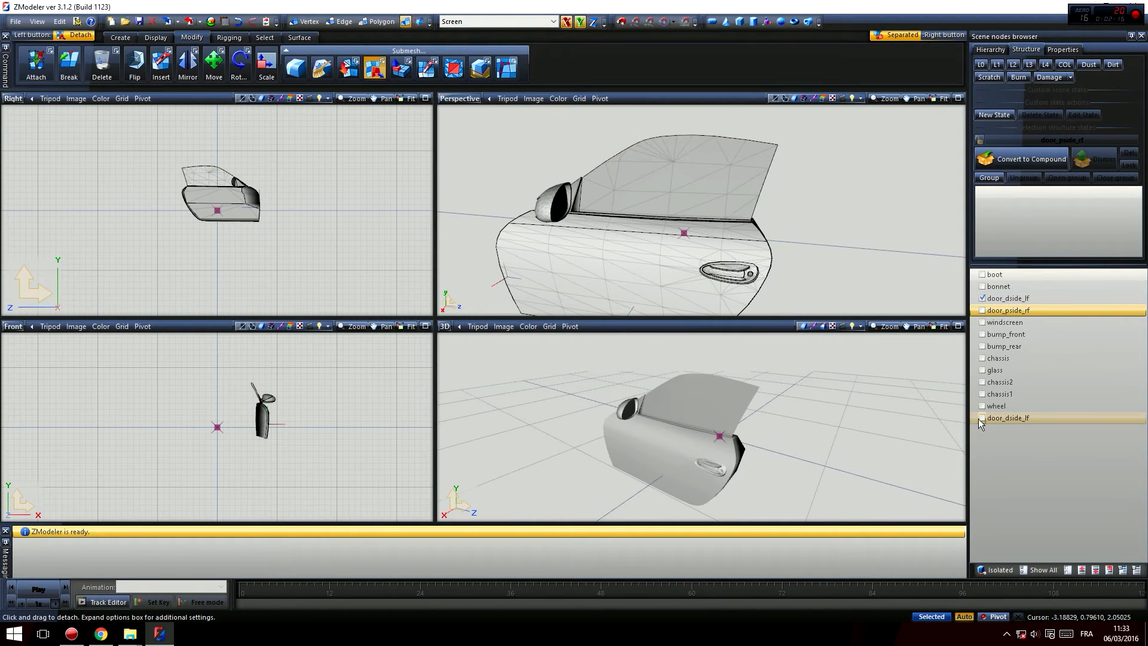
left_click(982, 418)
left_click(982, 418)
left_click(982, 418)
left_click(982, 419)
left_click(982, 298)
Step: Move the detached driver-side window glass directly below door_dside_lf in the node list and rename it windows_lf
left_click(1004, 419)
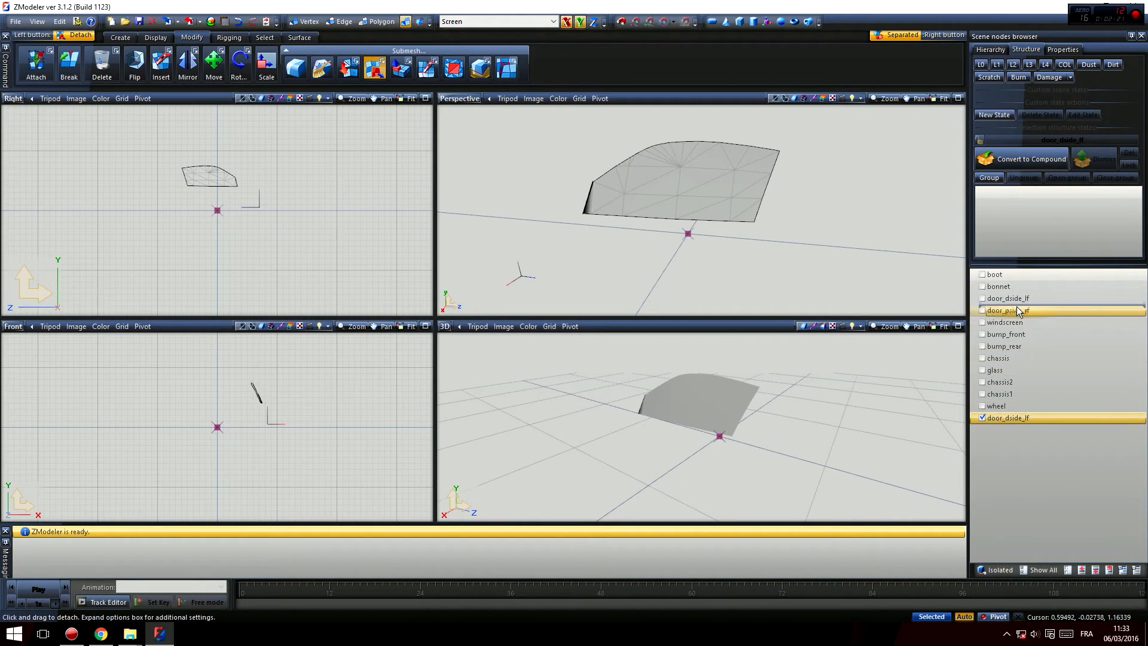
left_click_drag(1027, 309, 1028, 309)
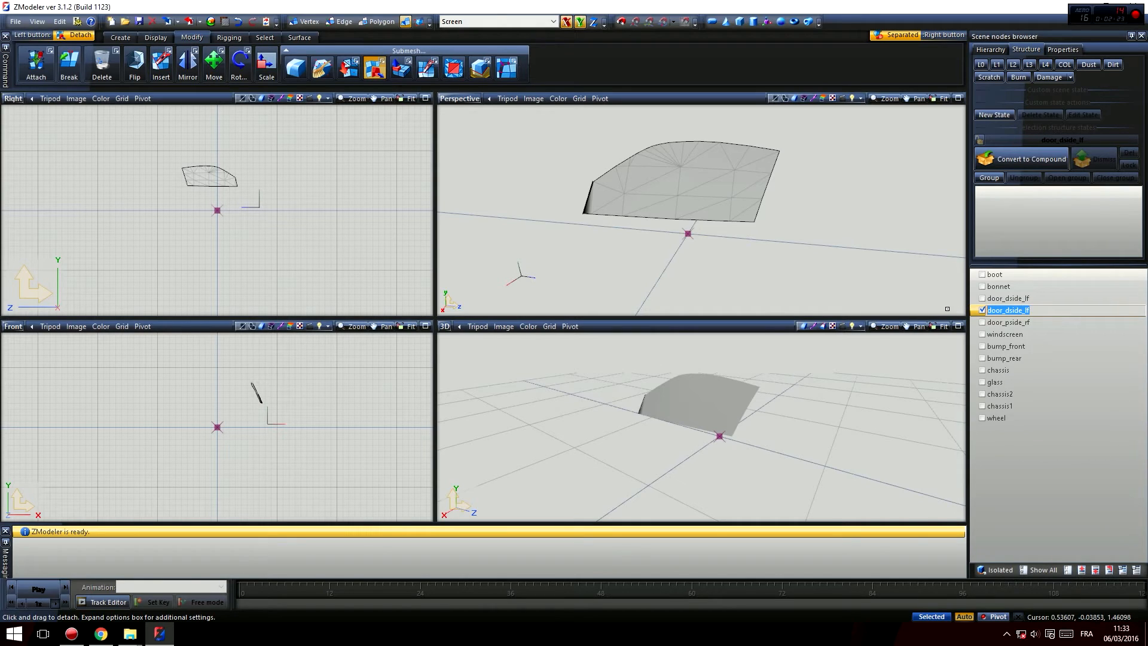
type("windows")
key("Return")
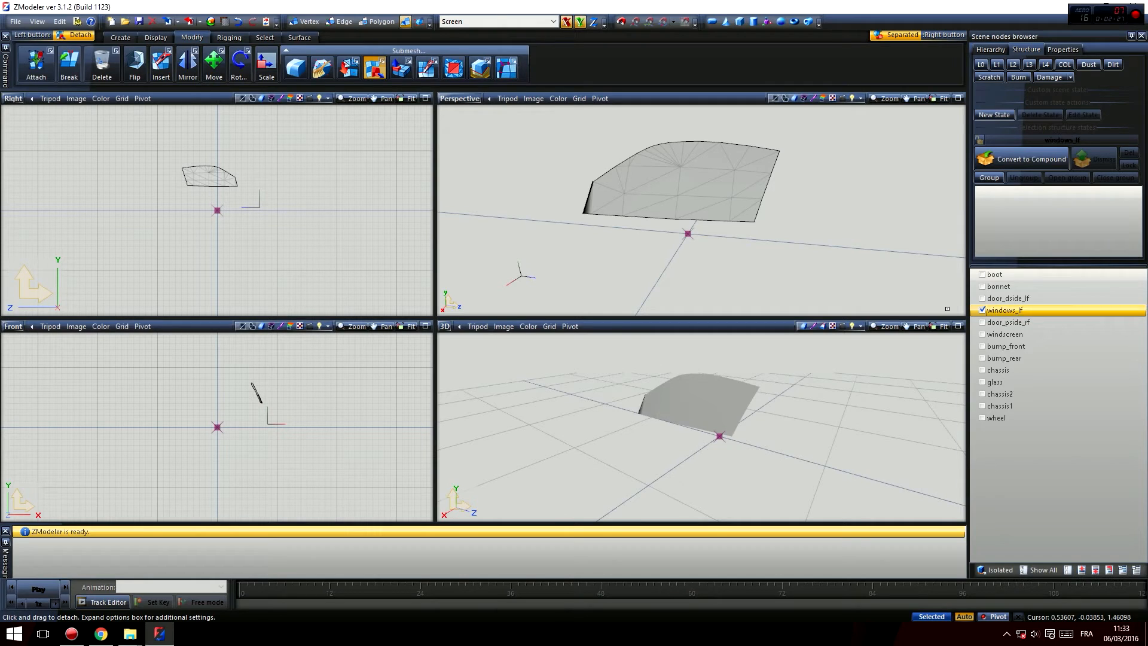
Step: Show door_pside_rf in place of windows_lf and detach its window glass polygons as a separate object
left_click(982, 311)
left_click(983, 322)
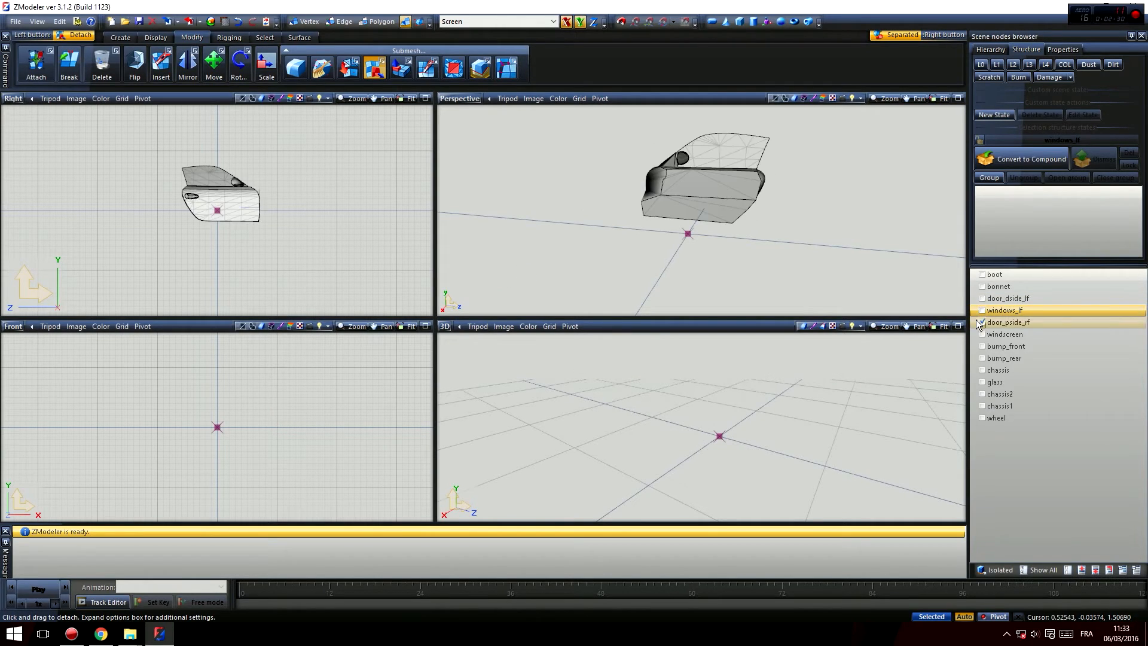
middle_click_drag(783, 237, 649, 203)
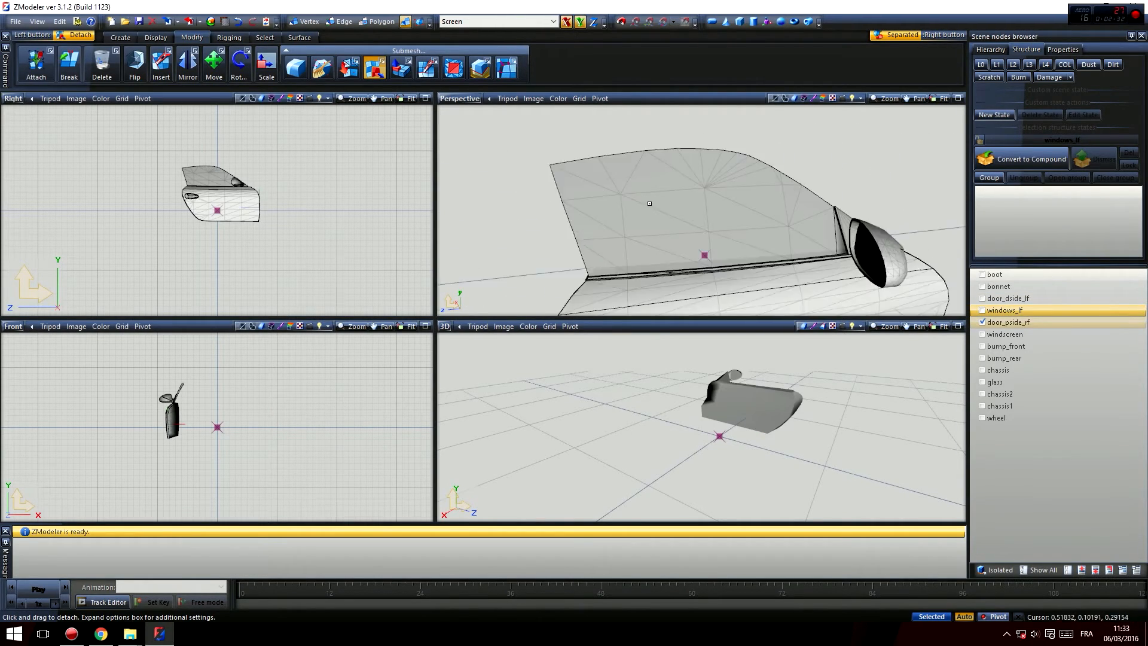
scroll(565, 129, "down", 3)
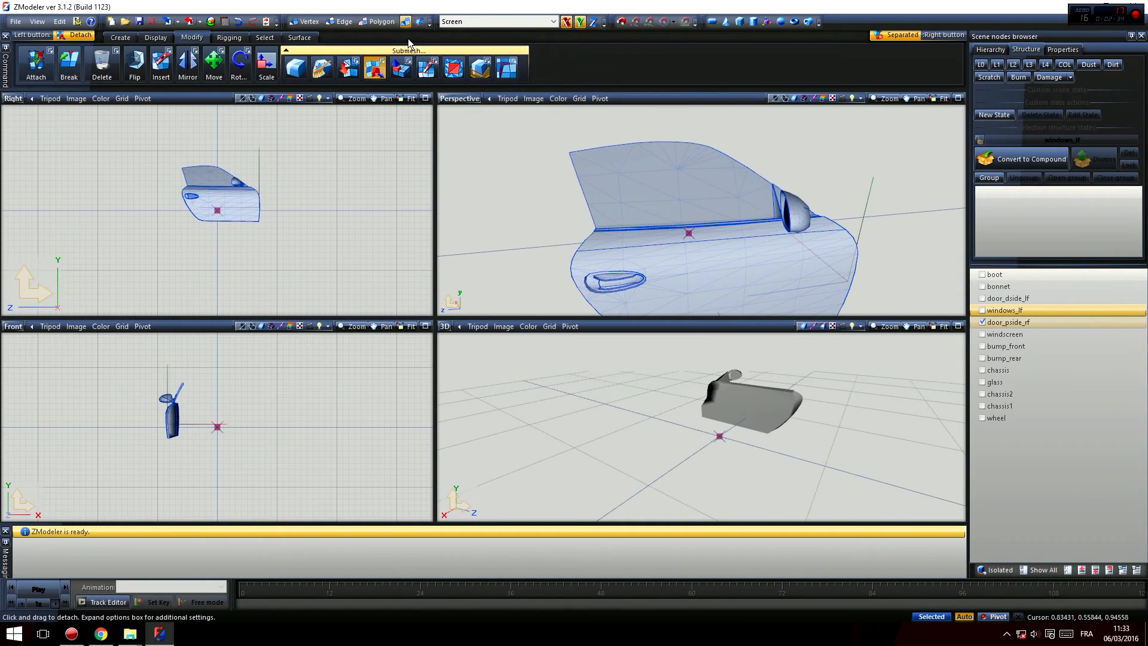
left_click(382, 21)
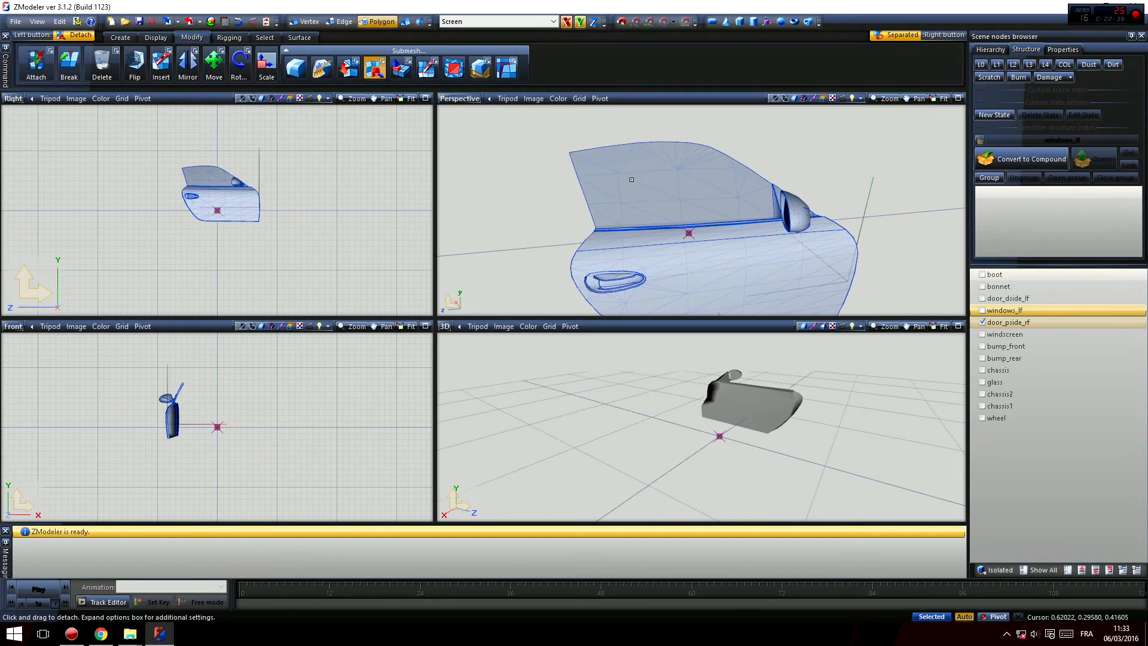
left_click(661, 183)
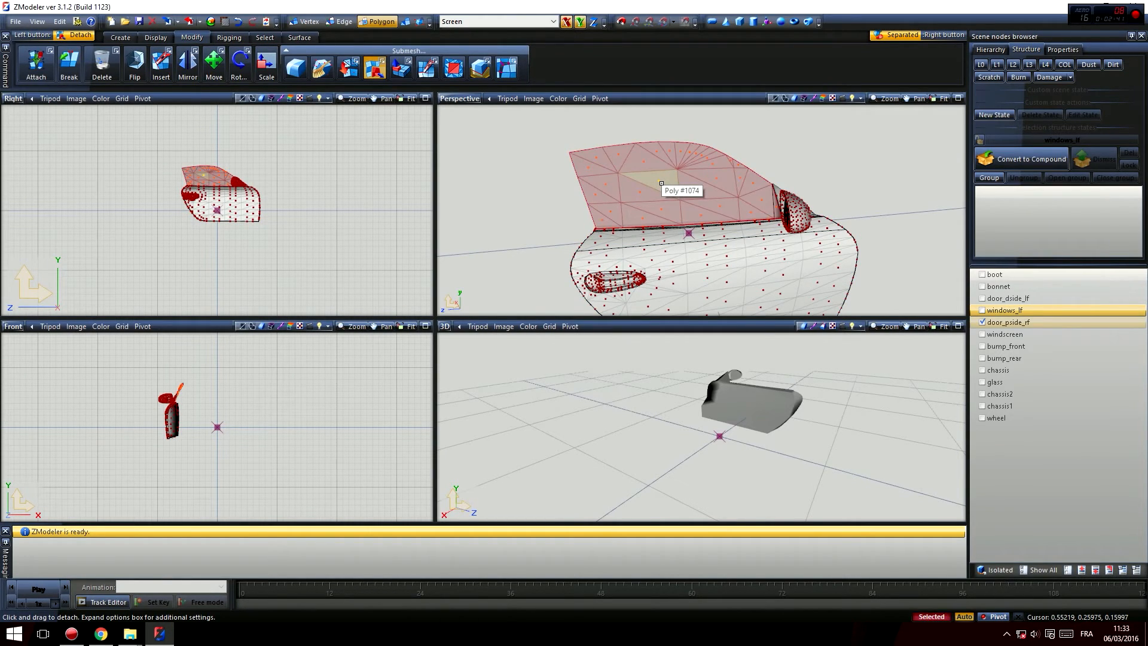
left_click(662, 183)
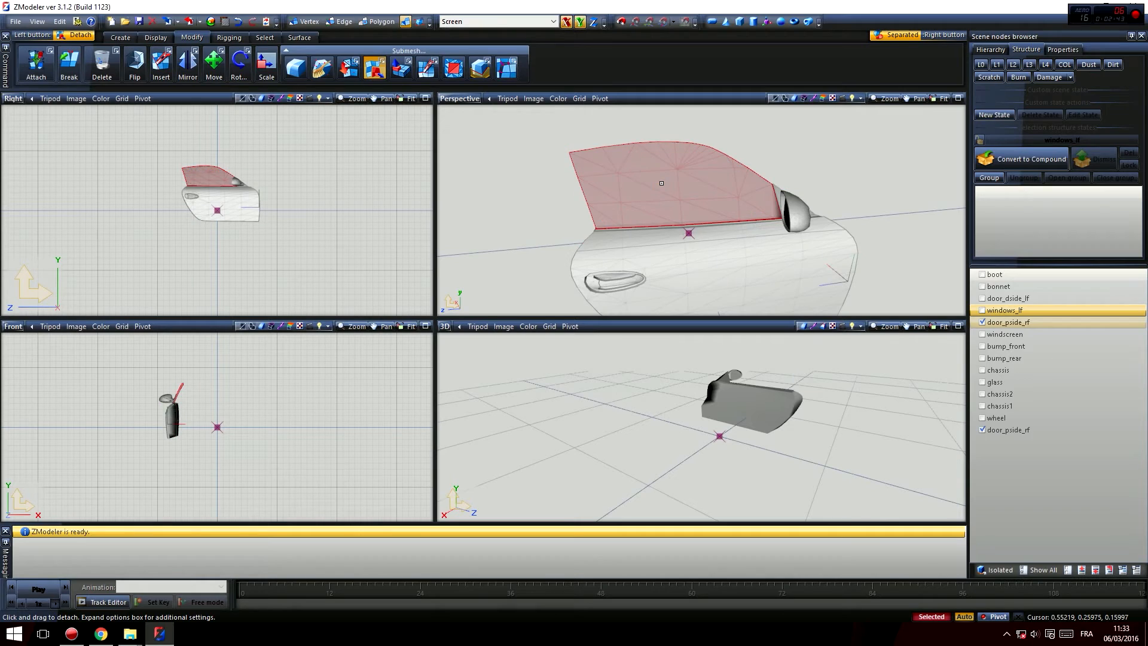
Step: Rename the glass detached from door_pside_rf to windows_rf and place it directly below that door in the node list
left_click(982, 430)
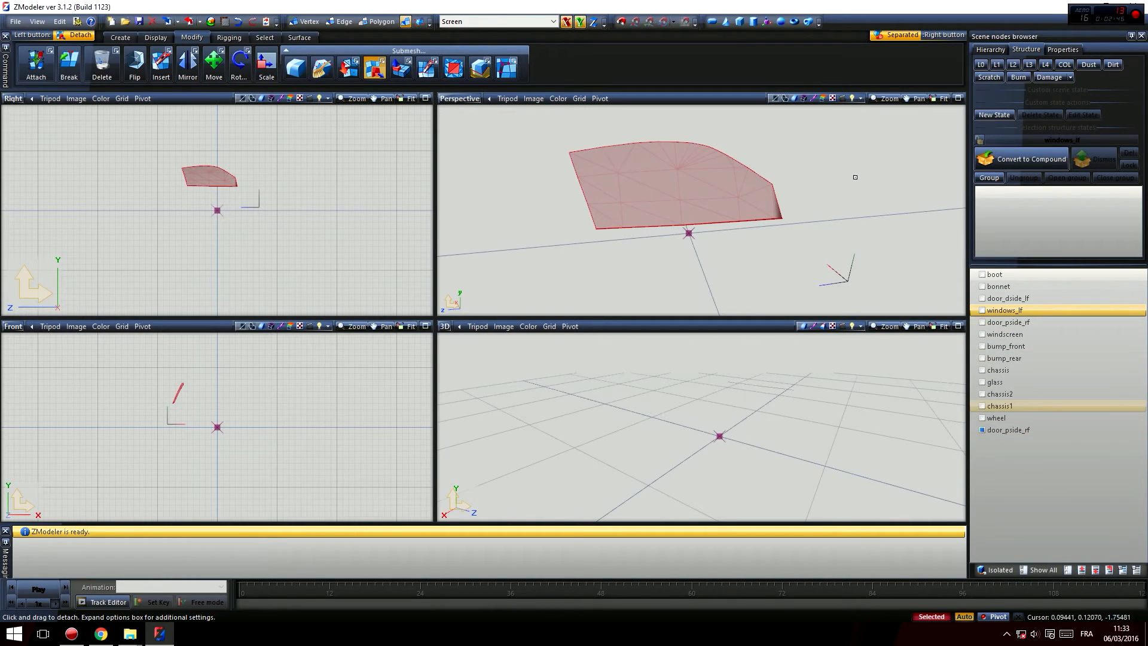
left_click(900, 244)
left_click(1009, 430)
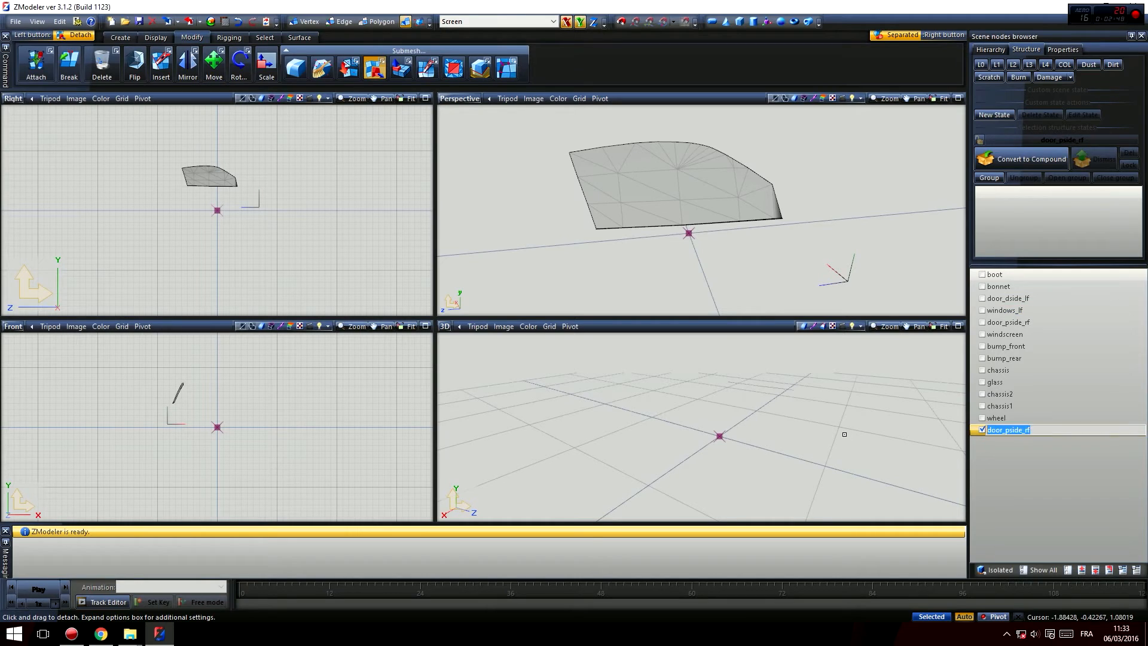
type("windows")
key("Return")
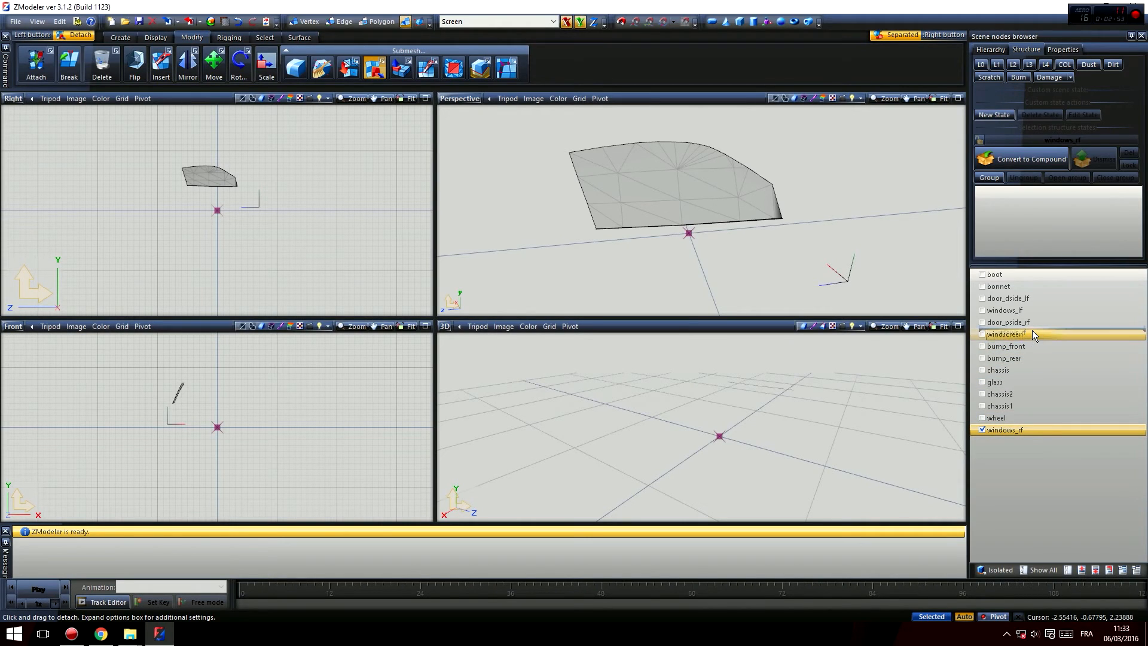
left_click(991, 335)
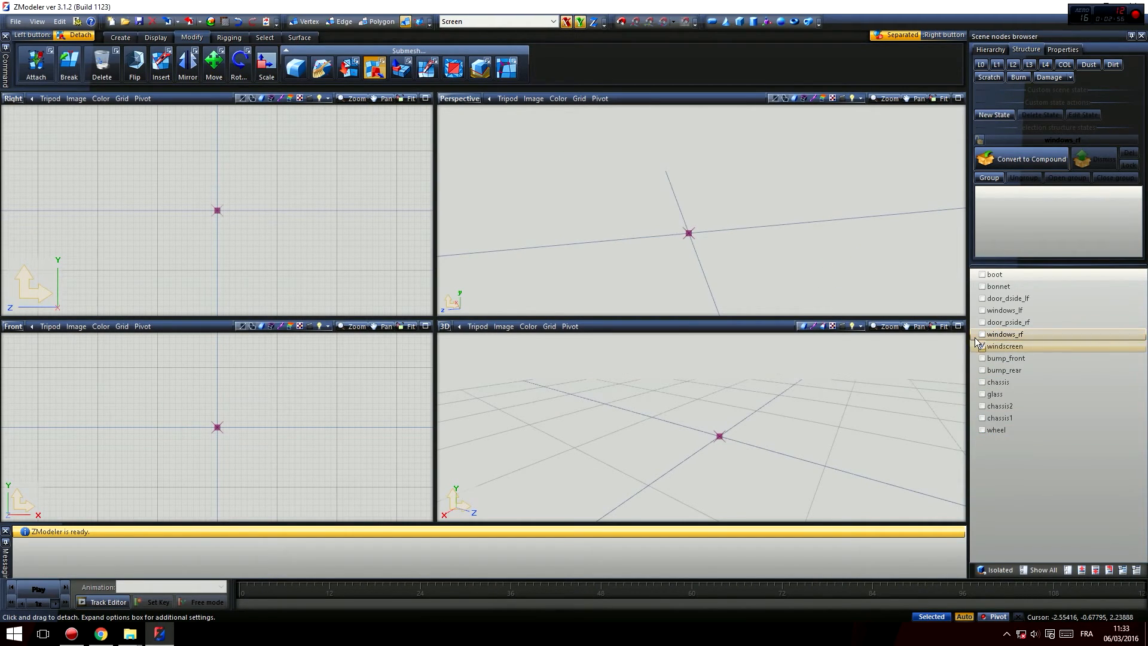
Step: Examine the windscreen on its own in the Perspective and 3D views, including each view enlarged
middle_click_drag(833, 257, 760, 256)
scroll(658, 413, "down", 1)
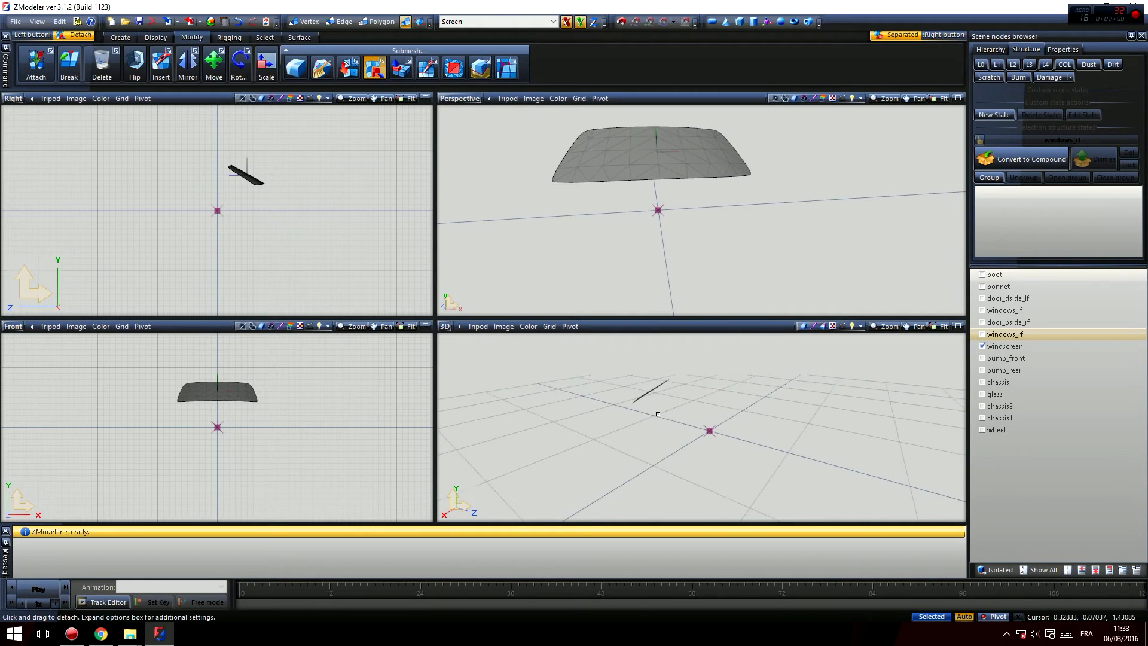
scroll(720, 405, "up", 4)
middle_click_drag(739, 422, 816, 436)
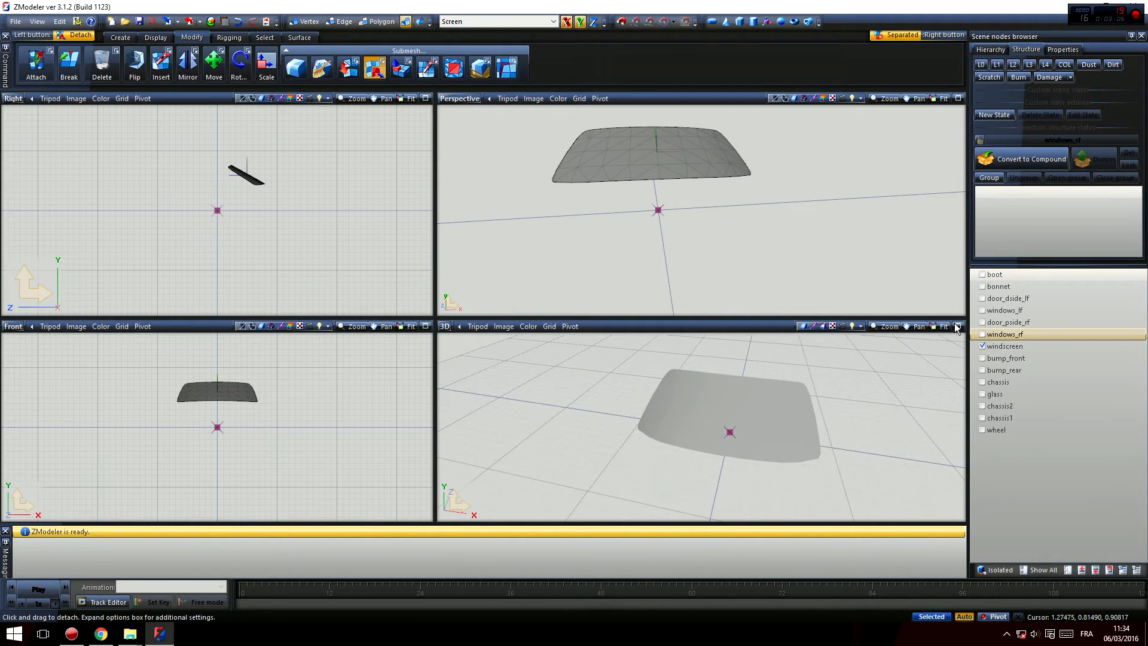
left_click(958, 99)
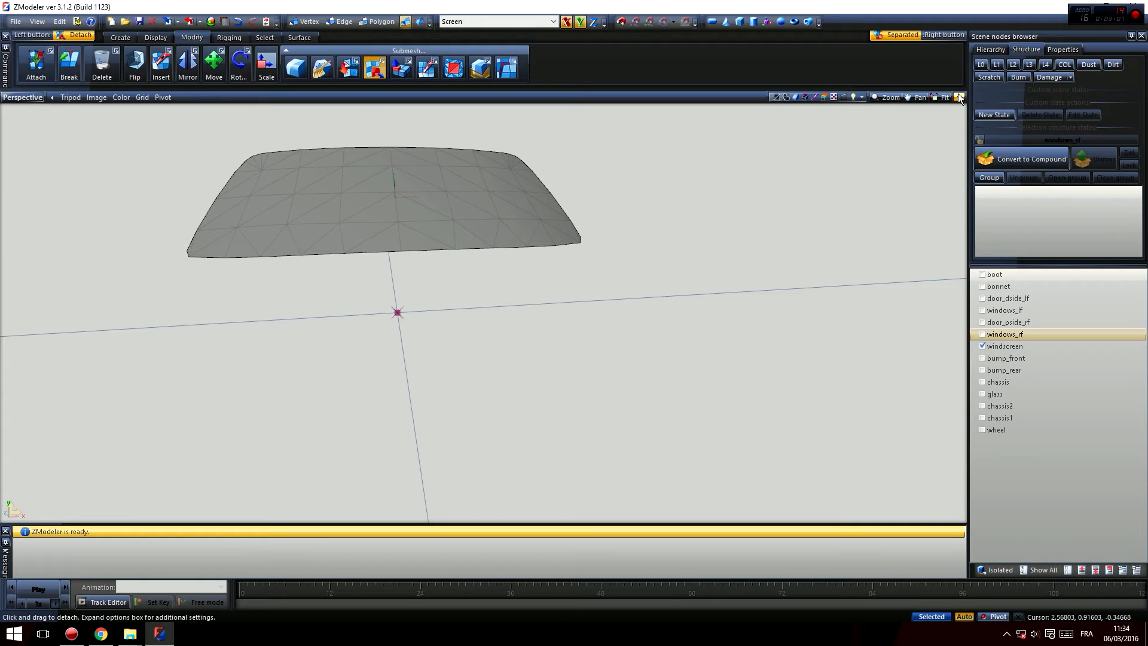
left_click(959, 99)
left_click(957, 326)
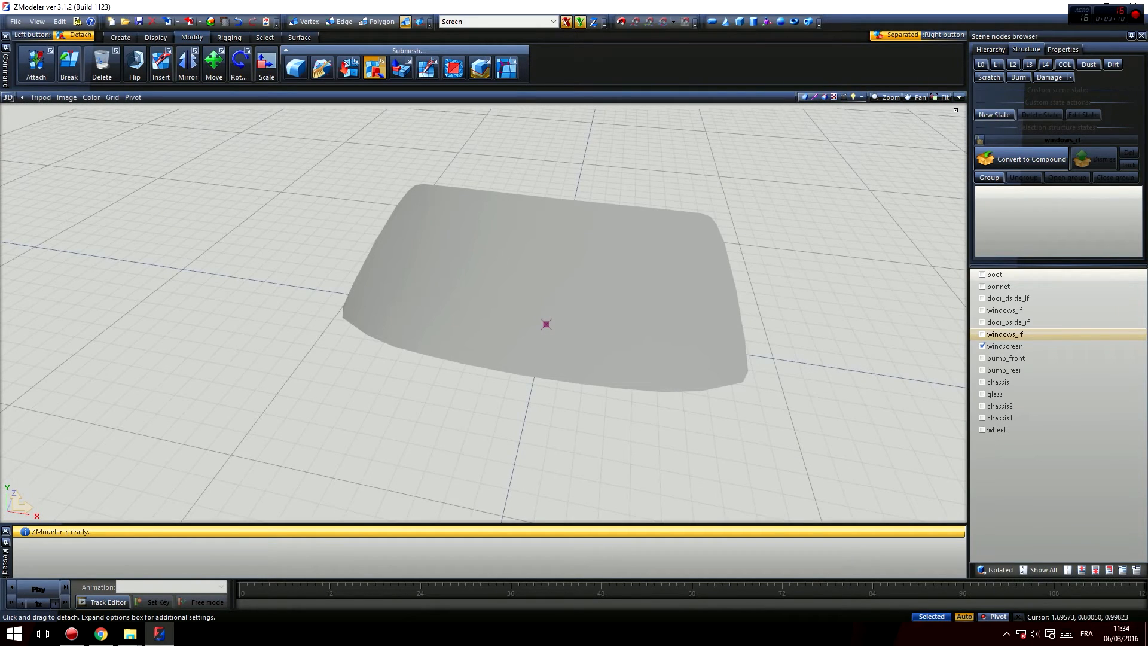
left_click(959, 99)
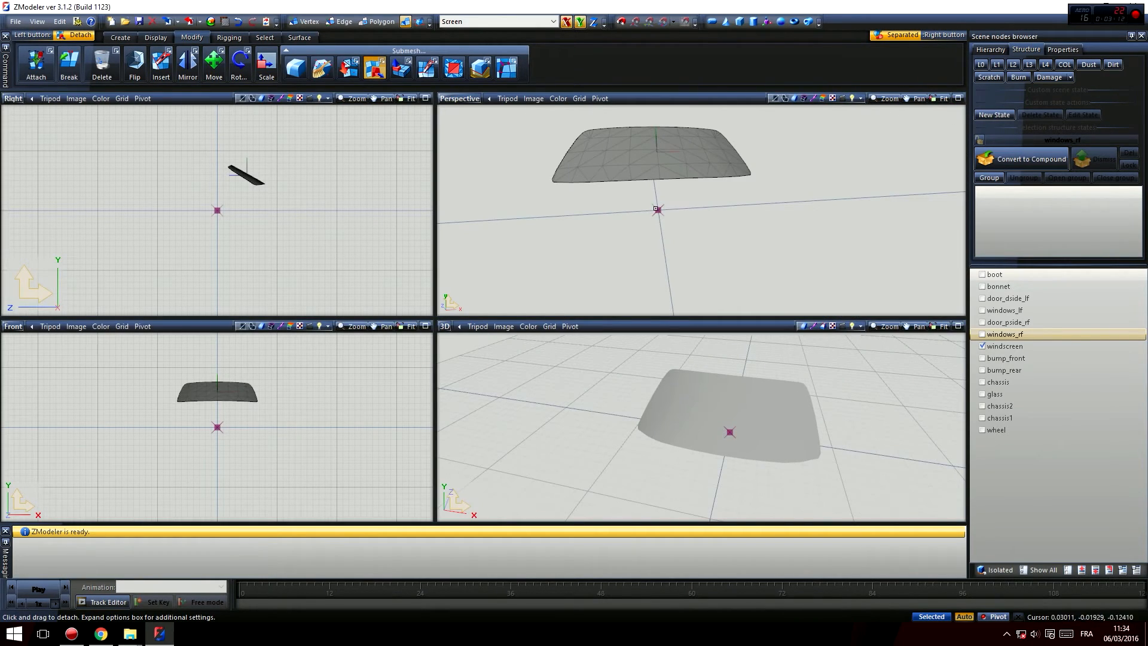
right_click(690, 147)
scroll(798, 458, "up", 2)
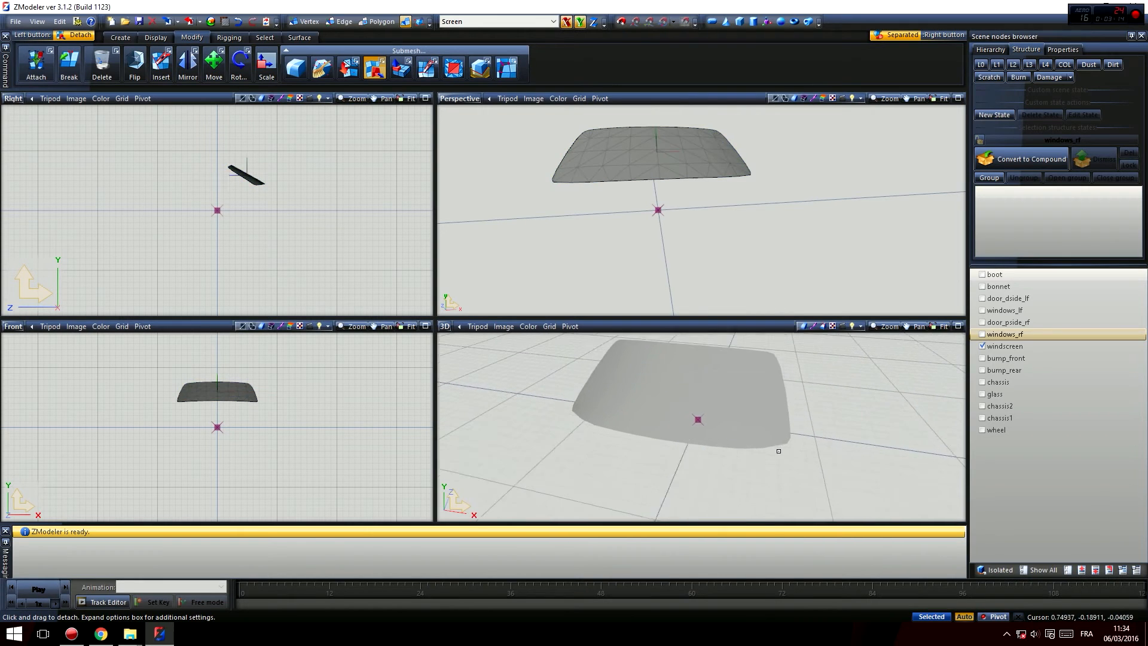
Step: Hide the windscreen and show only bump_front to examine the front bumper's shape
left_click(982, 346)
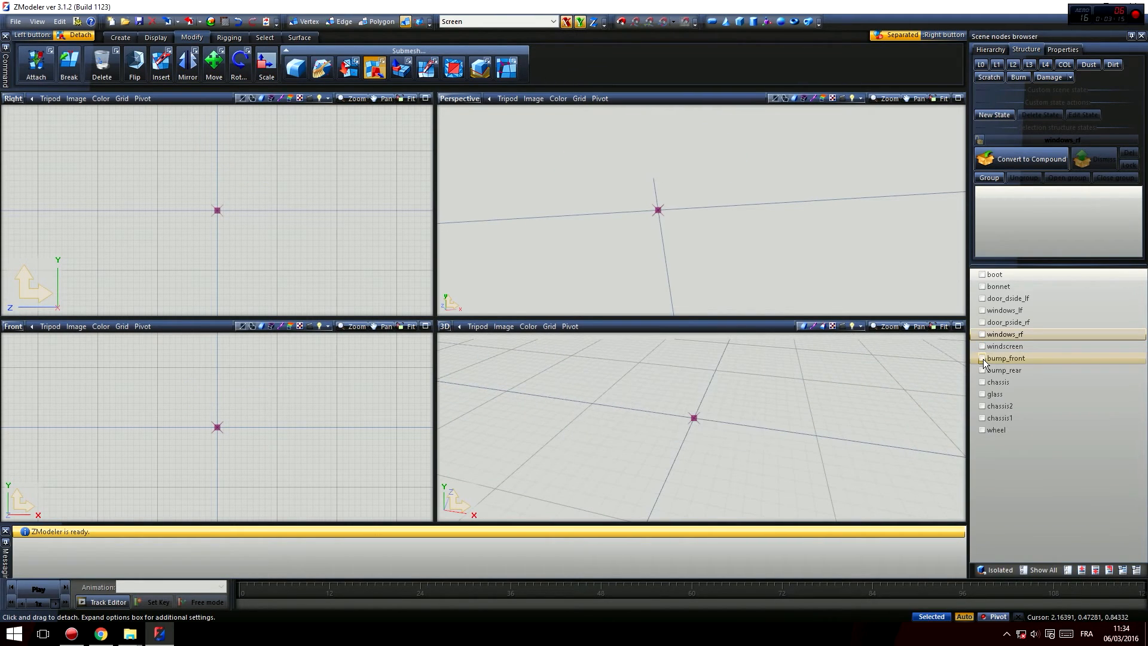
left_click(982, 358)
scroll(741, 431, "down", 4)
middle_click_drag(713, 409, 736, 424)
scroll(714, 429, "up", 3)
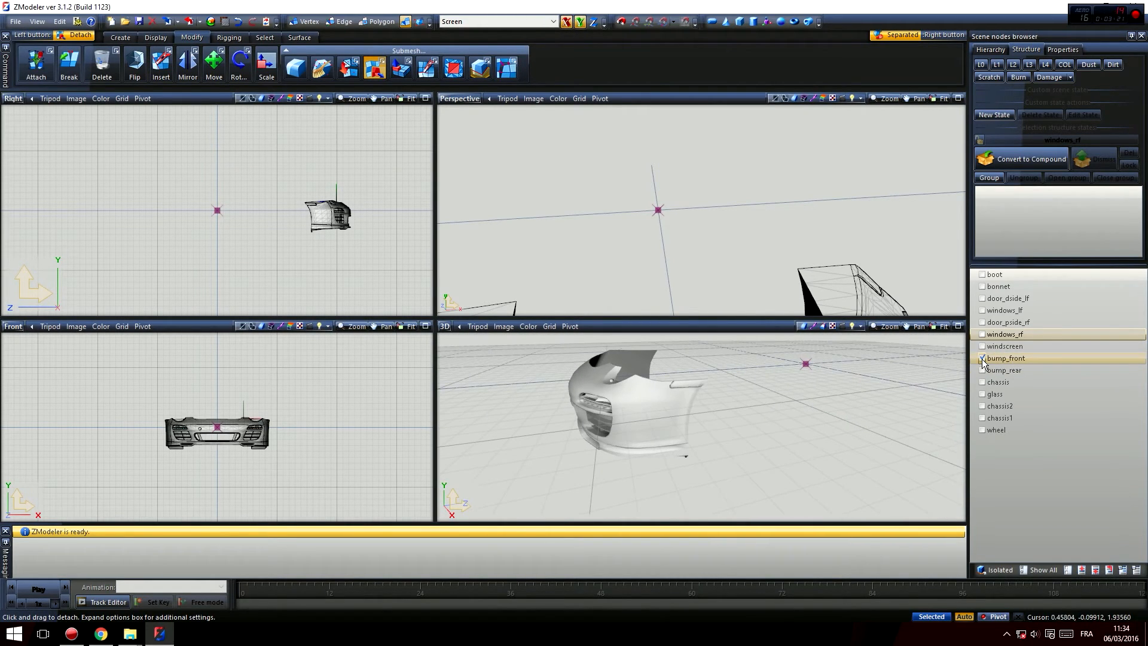
Step: Check chassis2, chassis1 and wheel by toggling their visibility, and show the chassis together with bump_front
left_click(980, 407)
left_click(981, 406)
left_click(980, 418)
left_click(980, 419)
left_click(982, 430)
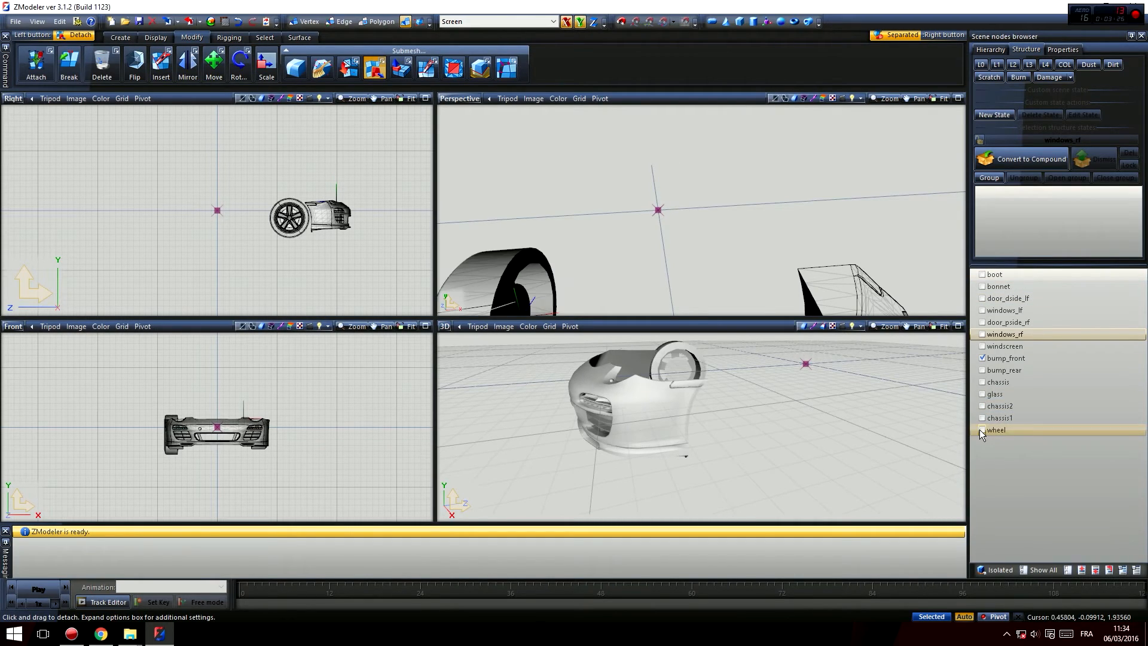
left_click(981, 429)
left_click(981, 382)
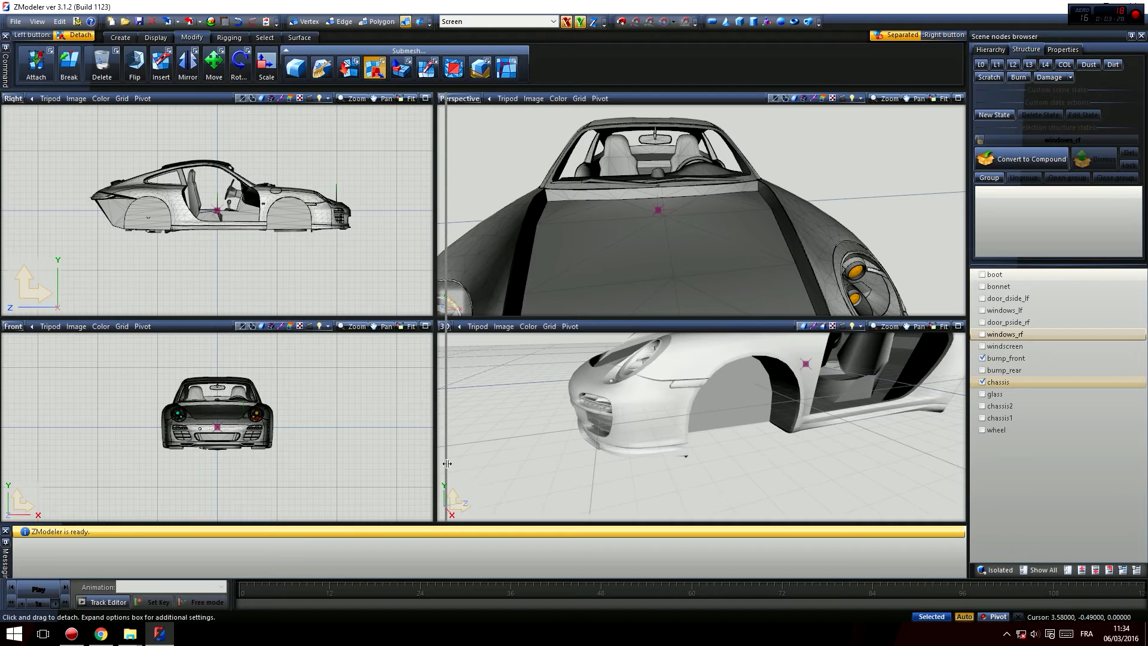
Step: Examine how the front bumper sits on the chassis from the front and side
mouse_move(435, 460)
left_mouse_down()
mouse_move(448, 460)
mouse_move(435, 460)
left_mouse_up()
middle_click_drag(562, 438, 727, 402)
scroll(718, 389, "up", 1)
scroll(664, 270, "down", 5)
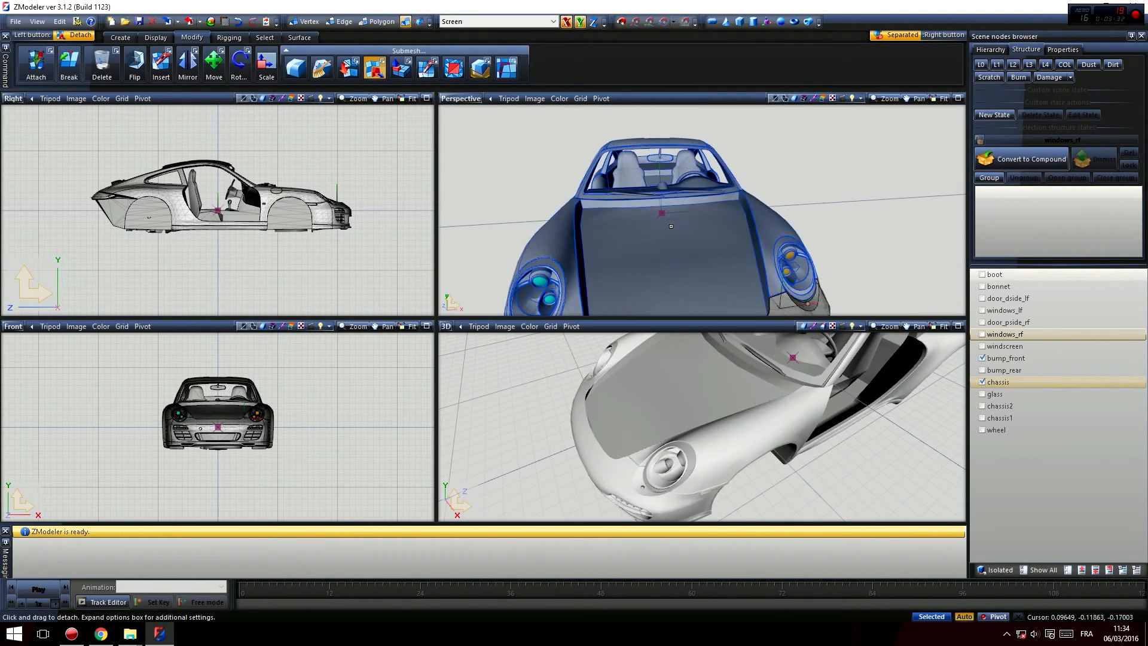
middle_click_drag(661, 269, 617, 248)
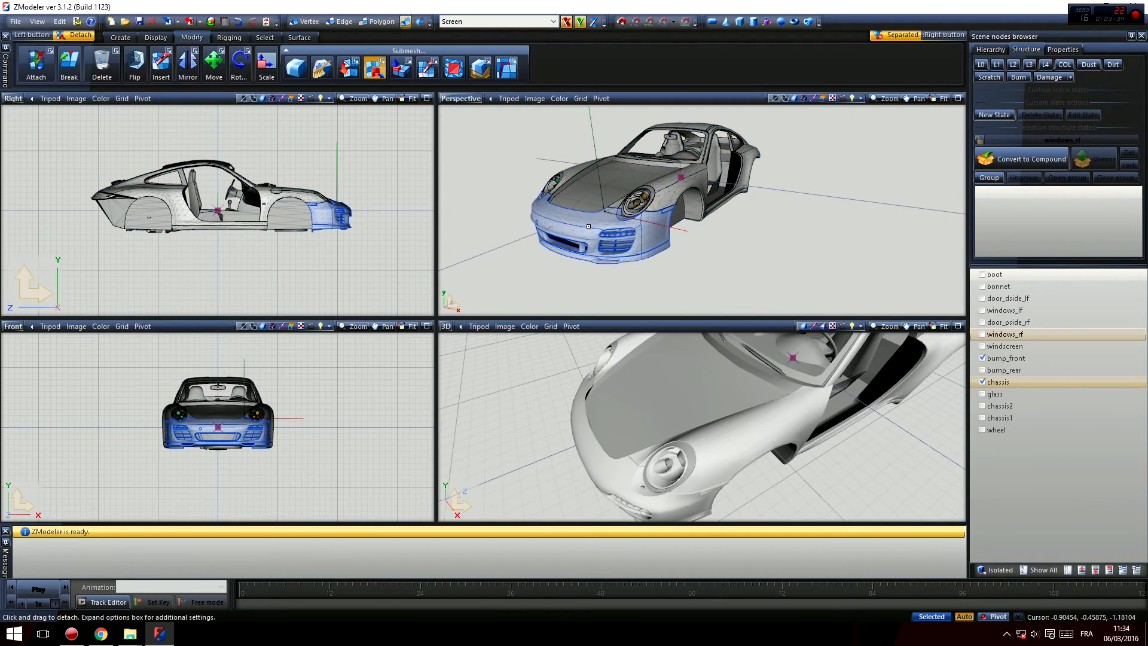
scroll(608, 209, "up", 4)
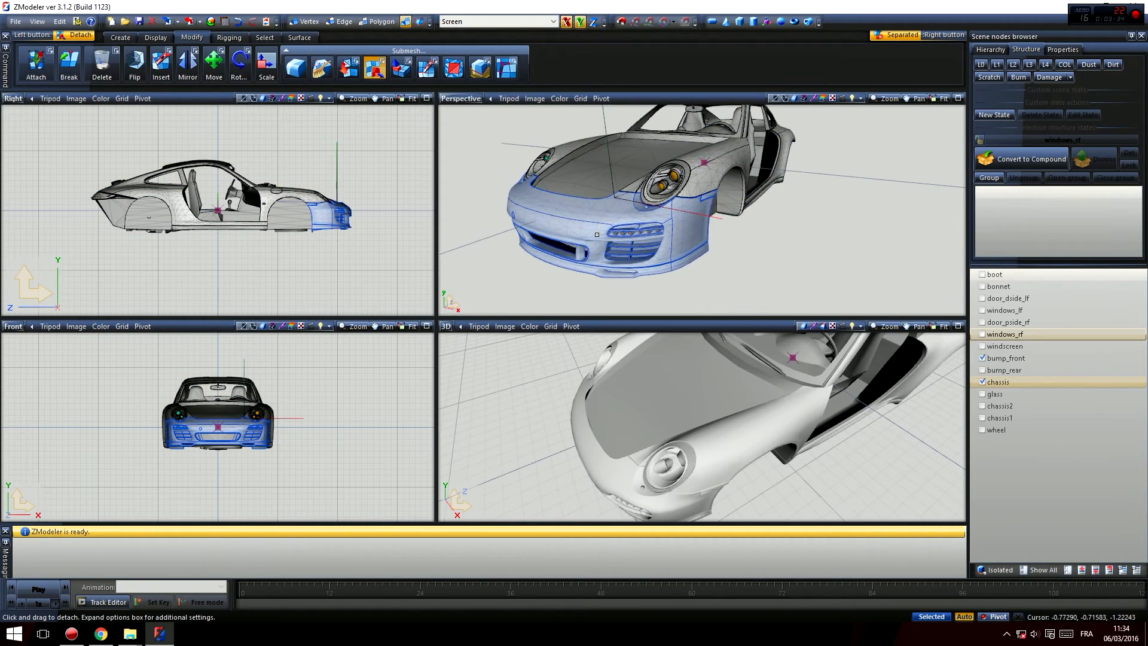
scroll(607, 203, "up", 2)
middle_click_drag(669, 219, 640, 211)
Step: Select bump_front's outer shell polygons with the Separated tool, clear the selection and return to object level
left_click(378, 21)
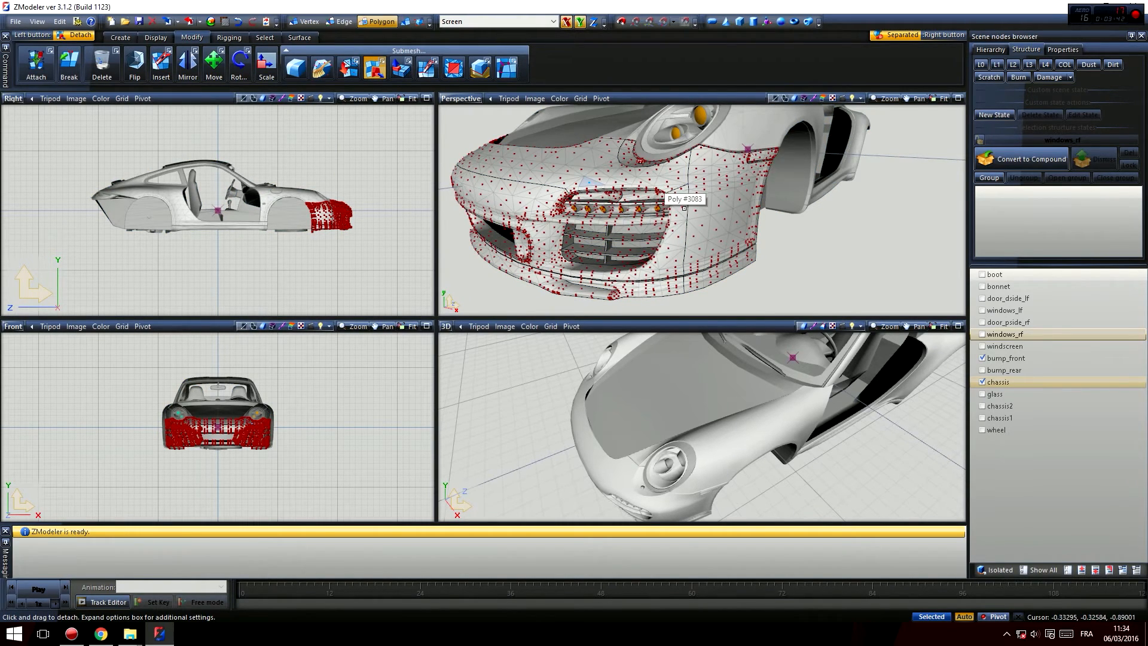
right_click(688, 195)
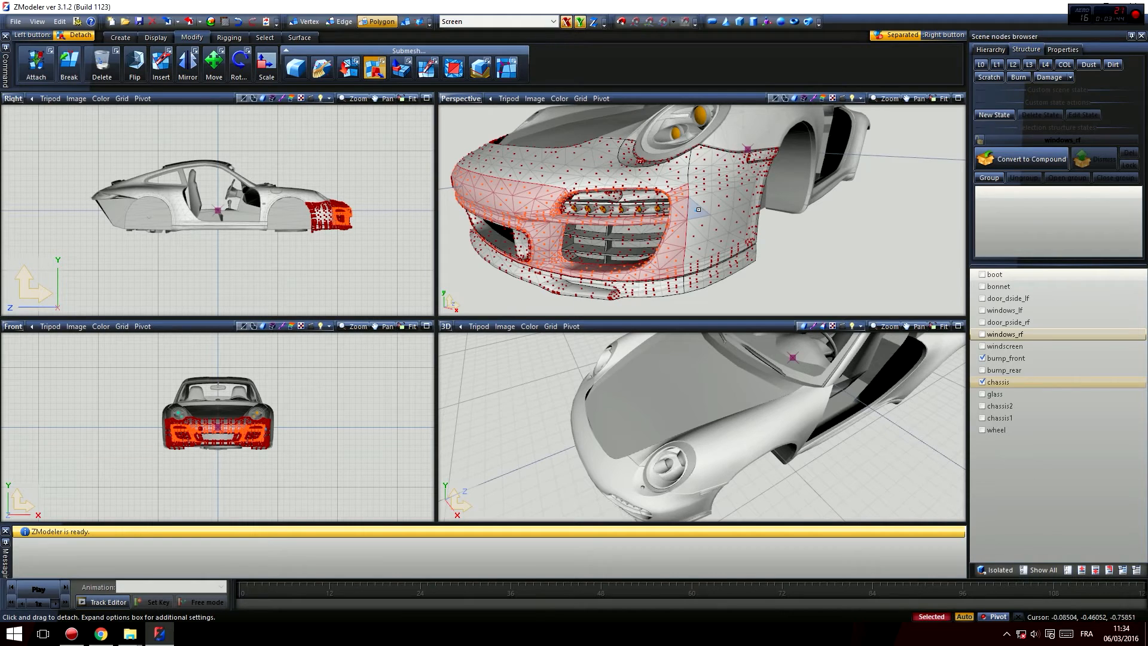
right_click(690, 202)
middle_click_drag(681, 177, 674, 147)
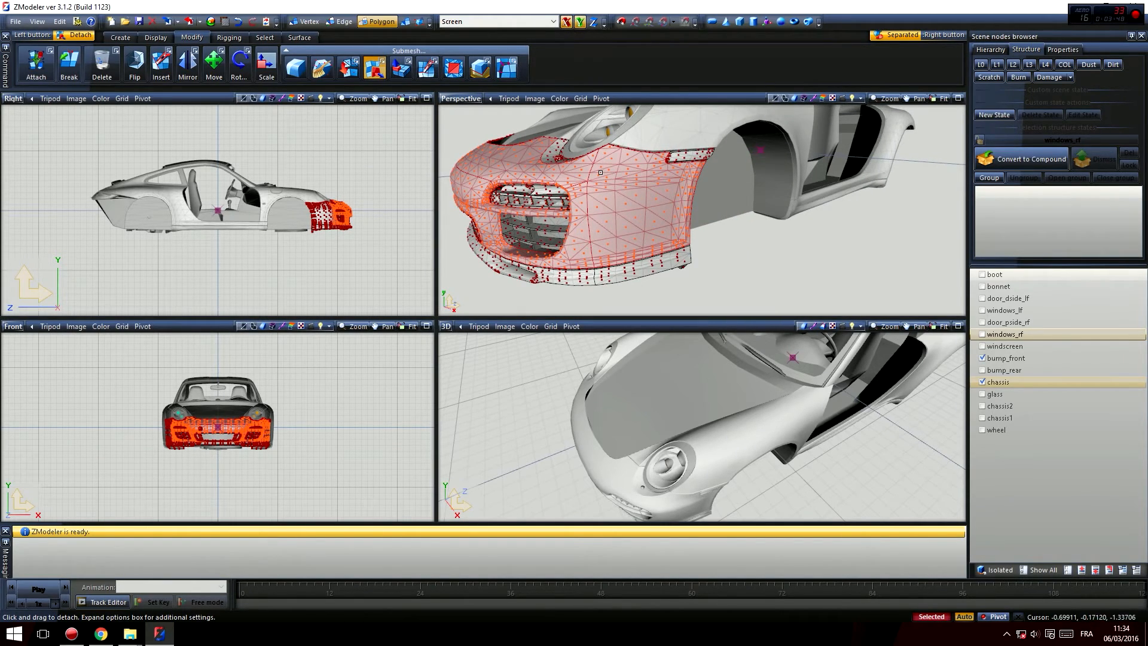
middle_click_drag(600, 172, 544, 197)
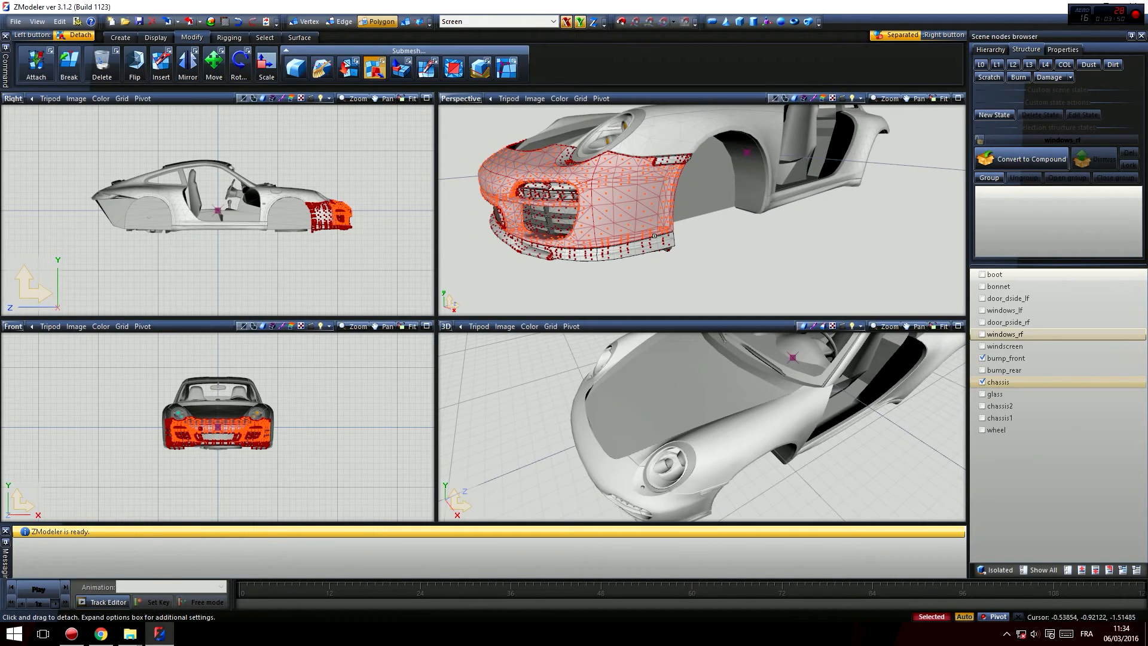
left_click(746, 259)
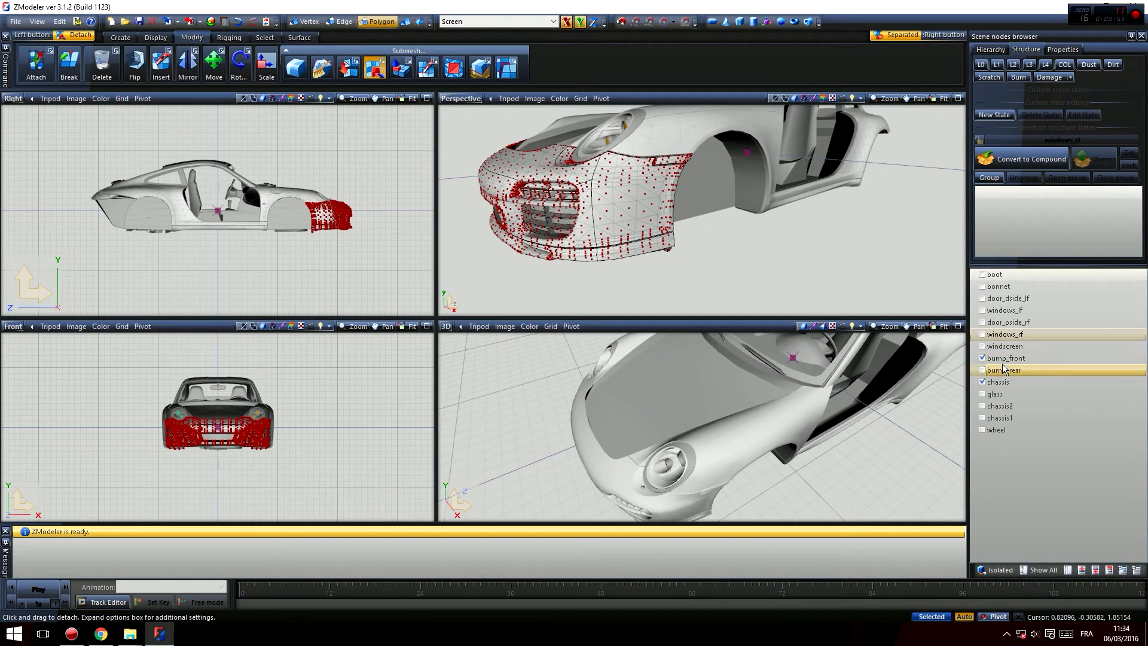
left_click(406, 22)
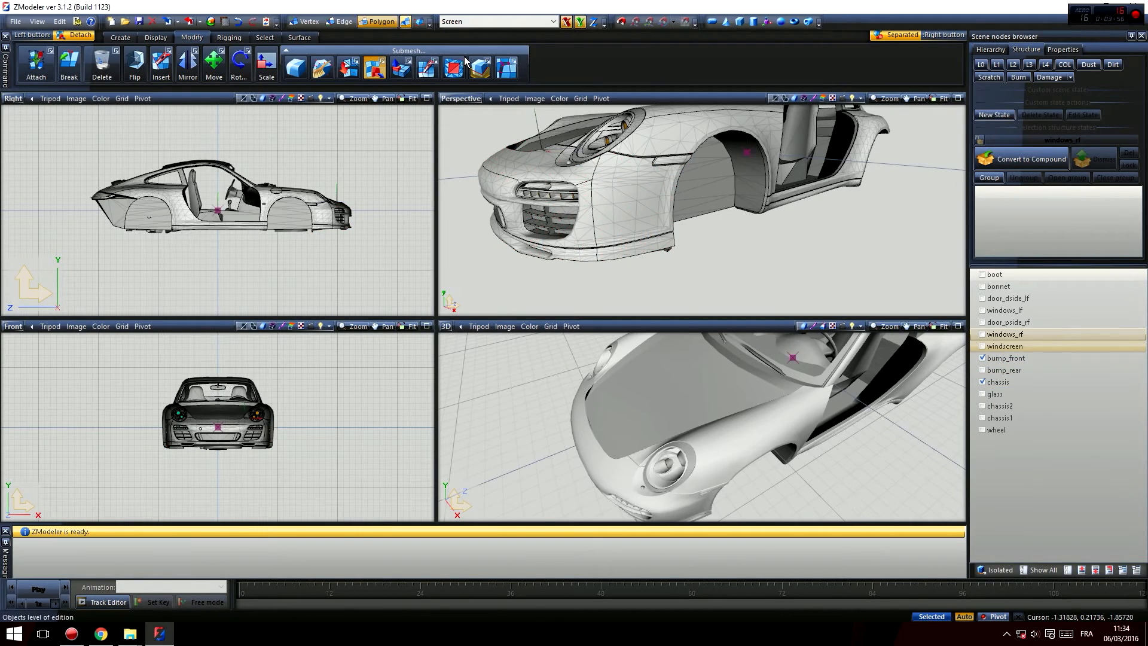
Step: Hide the chassis and rename bump_front to bumper_f
left_click(982, 383)
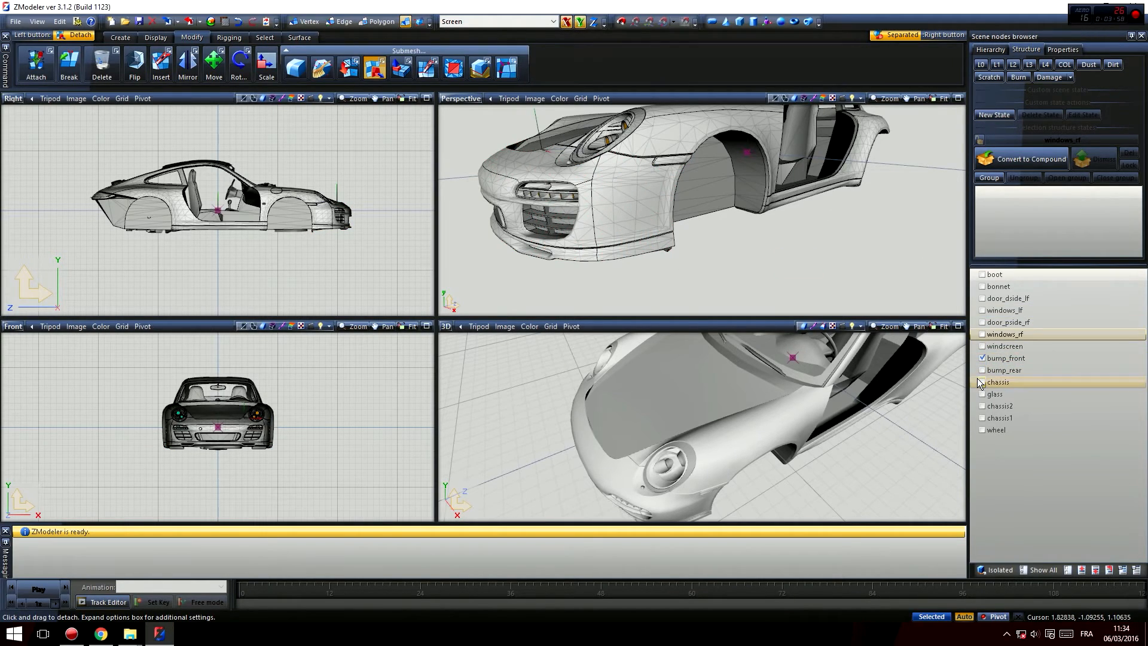
left_click(1009, 358)
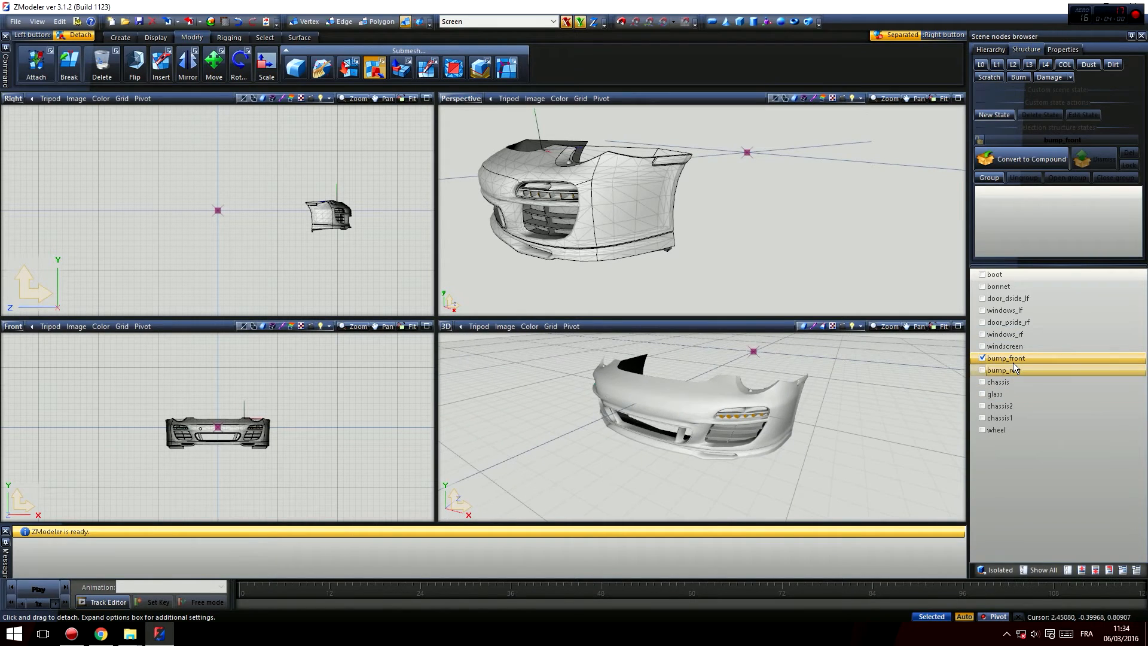
left_click(1037, 359)
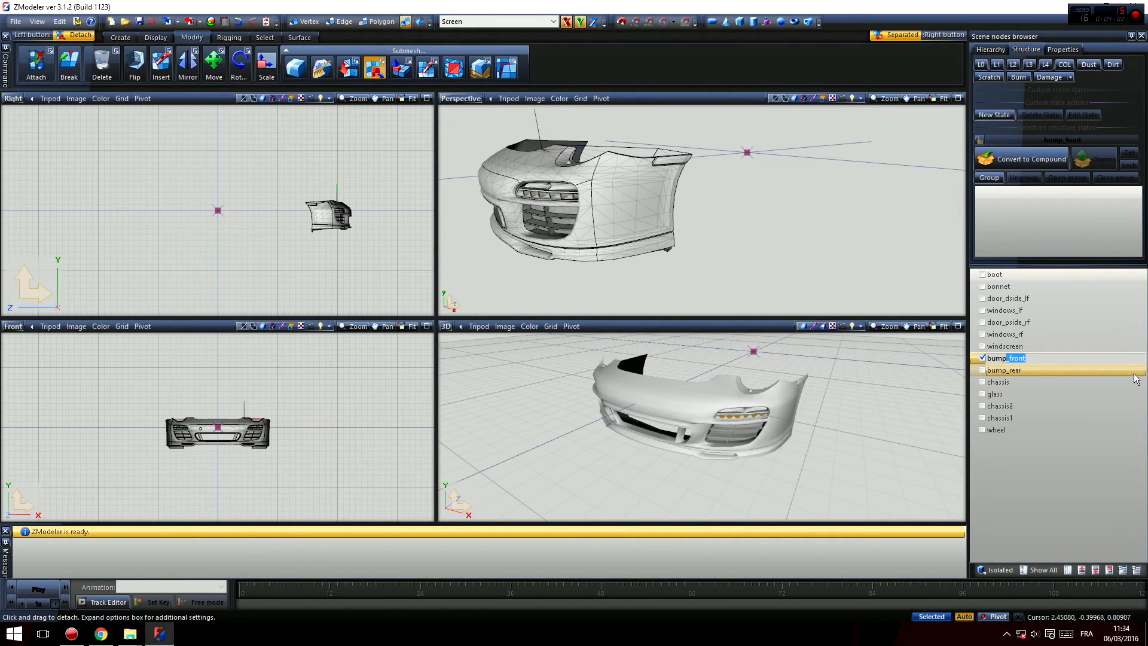
key("Return")
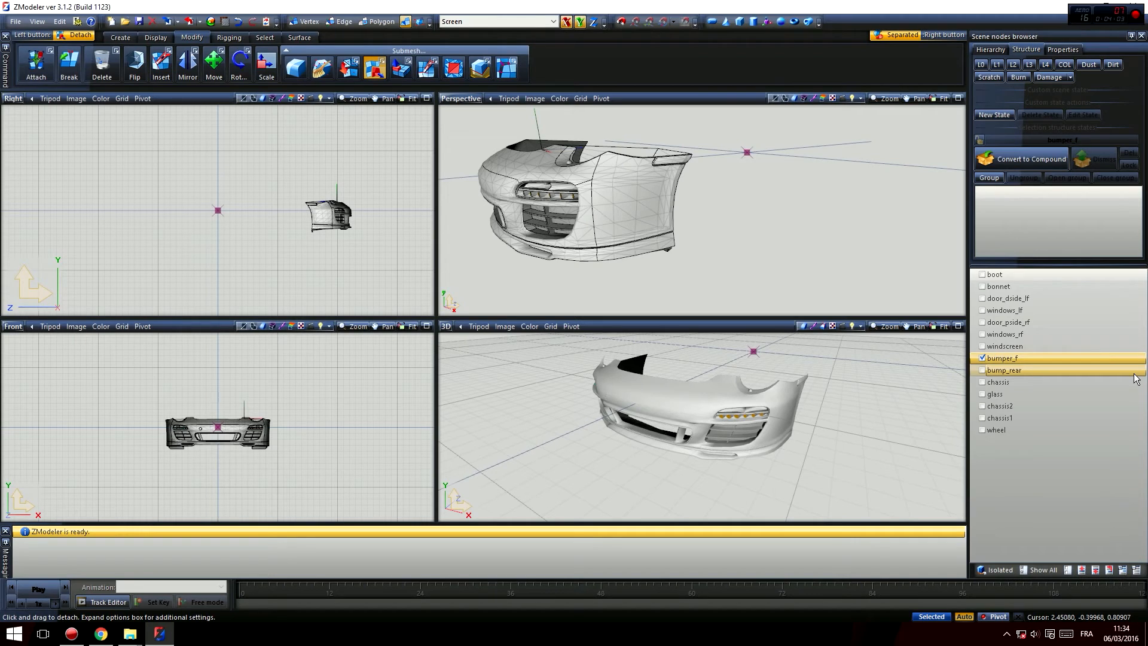
Step: Hide bumper_f, show bump_rear and rename it to bumper_r
left_click(982, 359)
left_click(982, 369)
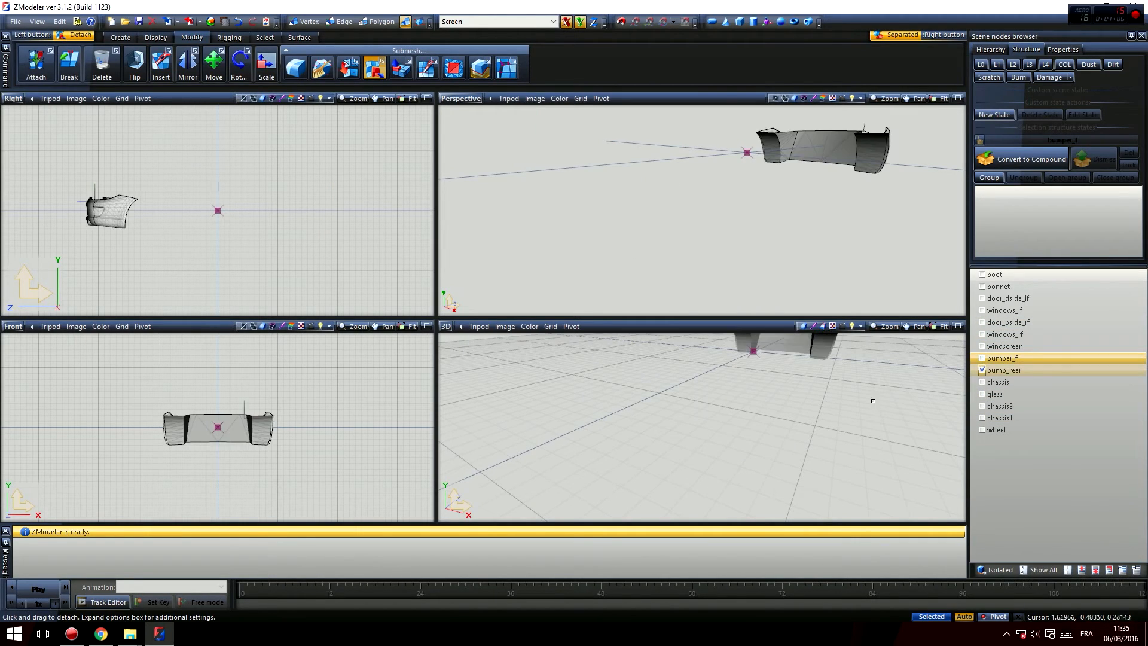
middle_click_drag(872, 400, 616, 418)
double_click(1039, 370)
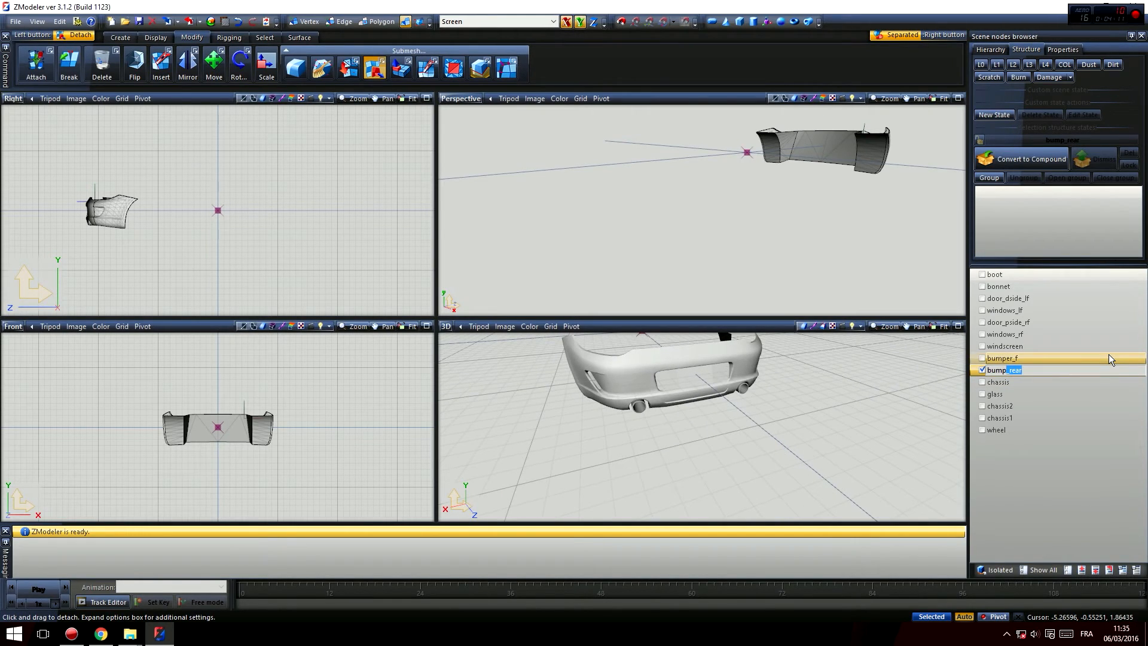
key("Return")
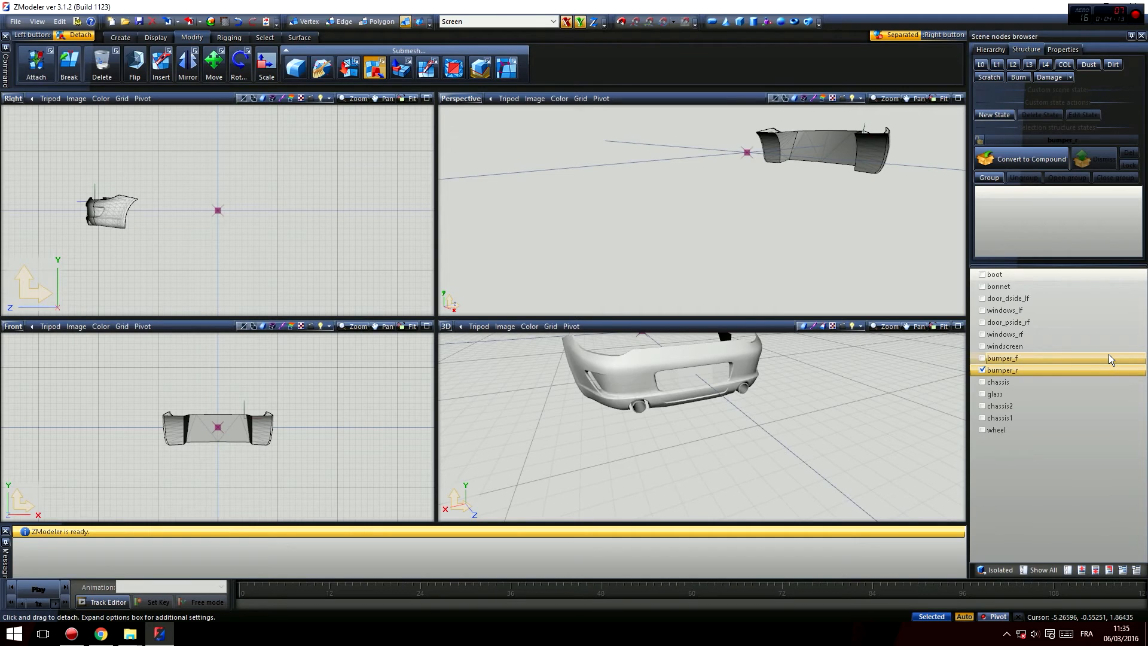
Step: Examine the chassis, chassis2 and chassis1 objects by toggling their visibility and viewing the parts from several sides
left_click(996, 382)
middle_click_drag(826, 427, 777, 436)
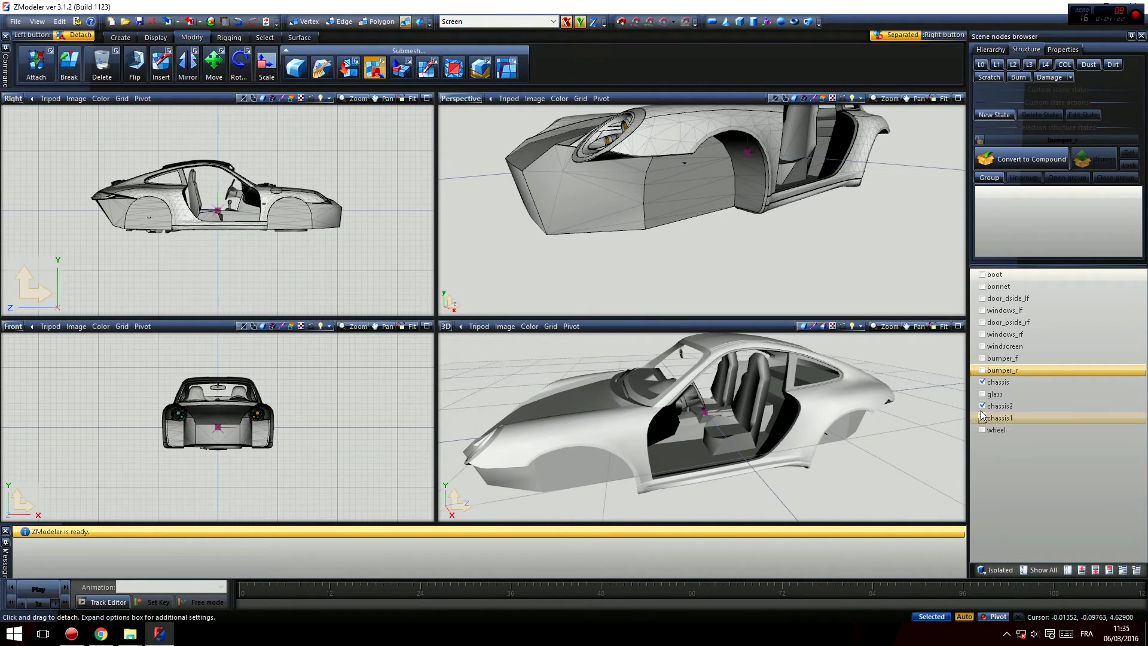
left_click(982, 407)
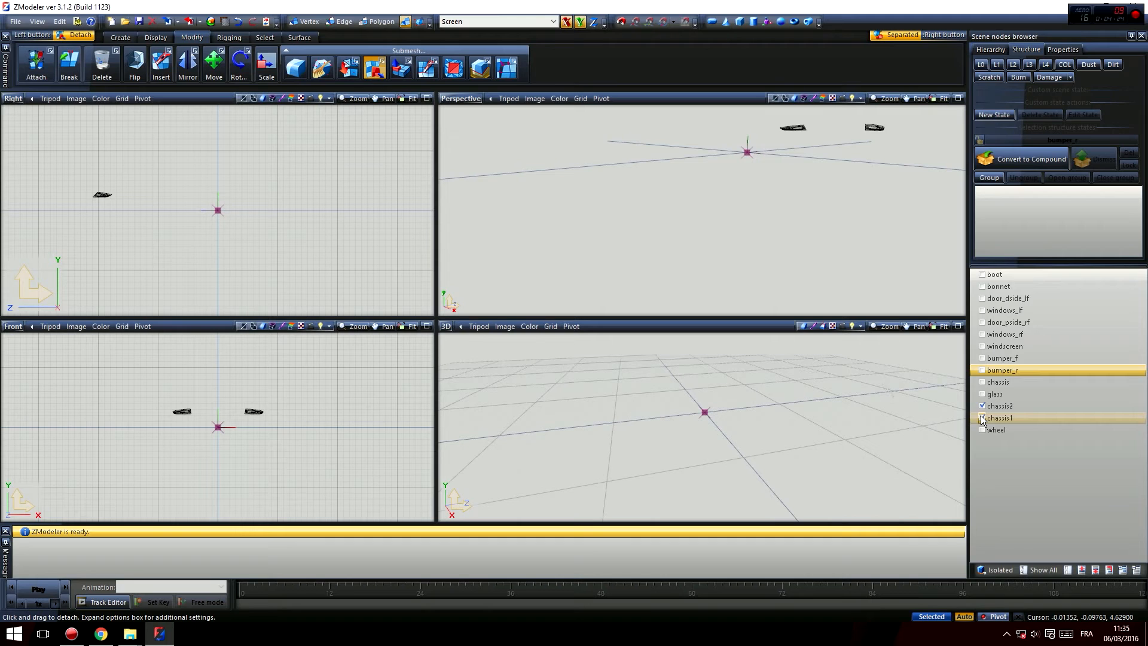
left_click(983, 418)
mouse_move(867, 420)
middle_mouse_down()
mouse_move(820, 423)
mouse_move(875, 421)
middle_mouse_up()
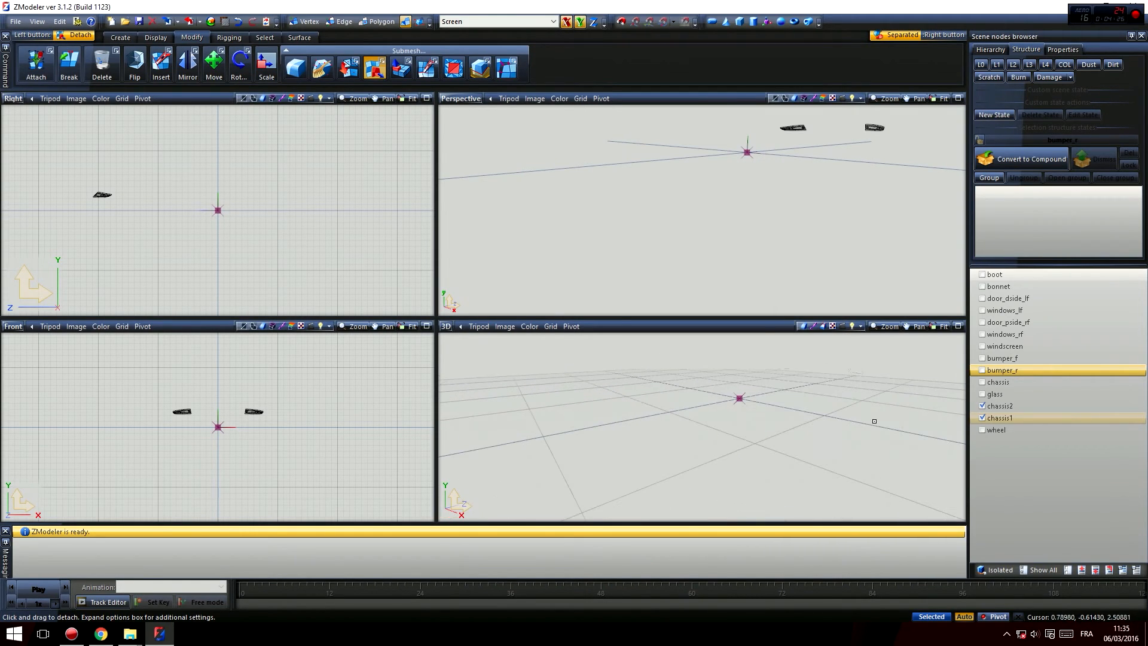
middle_click_drag(807, 438, 699, 448)
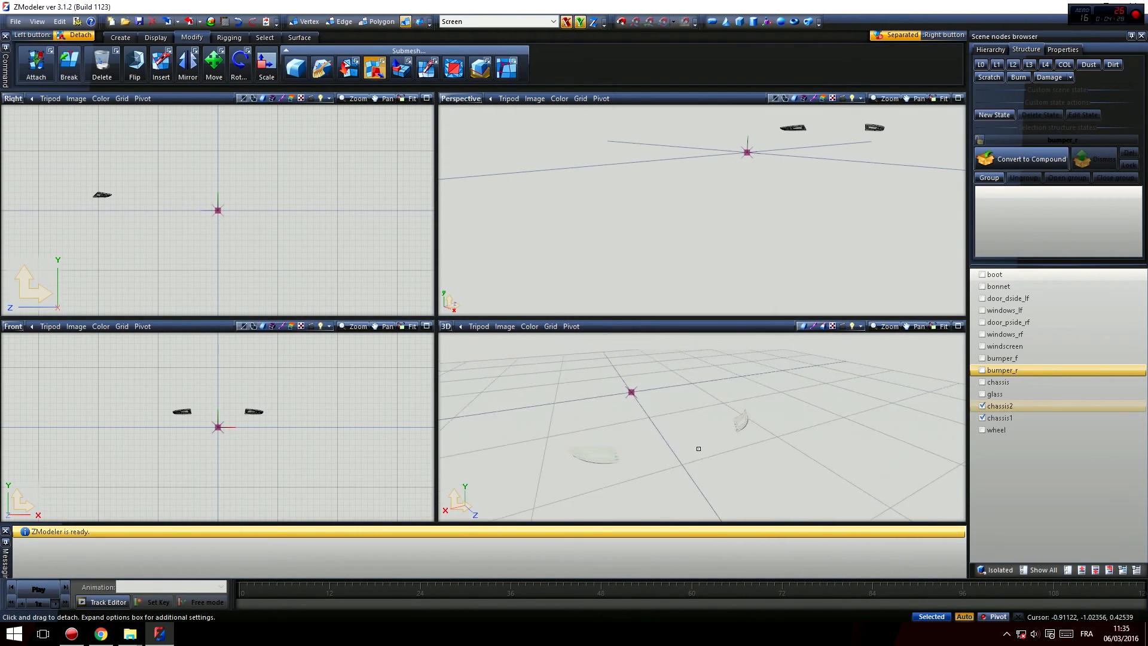
left_click(983, 418)
left_click(983, 406)
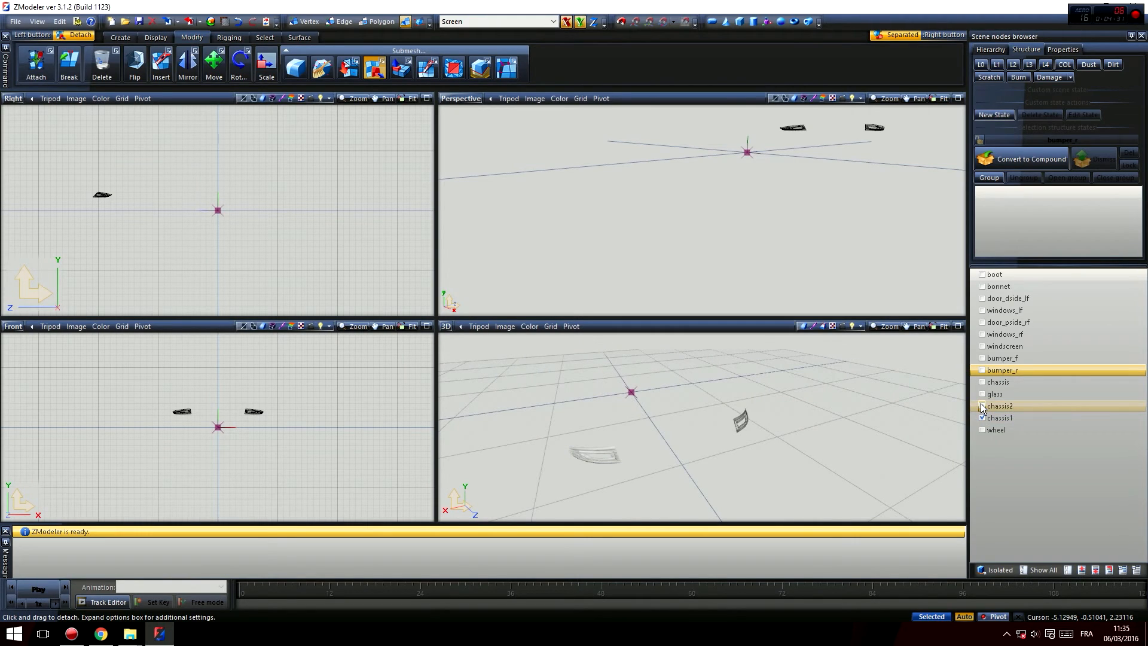
scroll(710, 447, "up", 5)
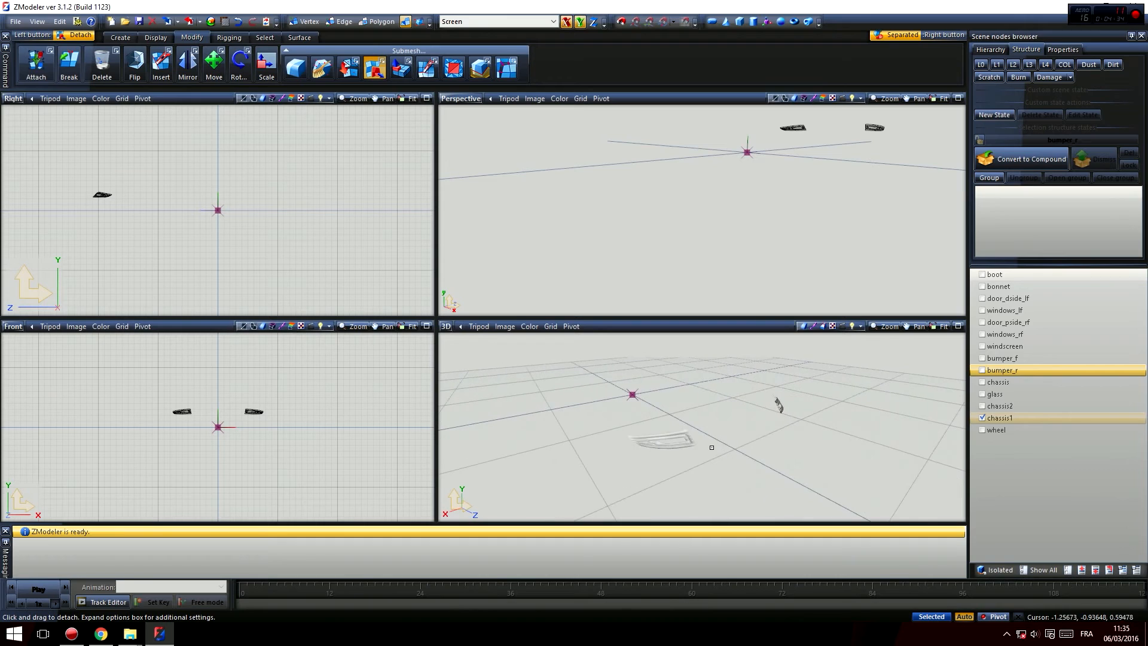
left_click(982, 406)
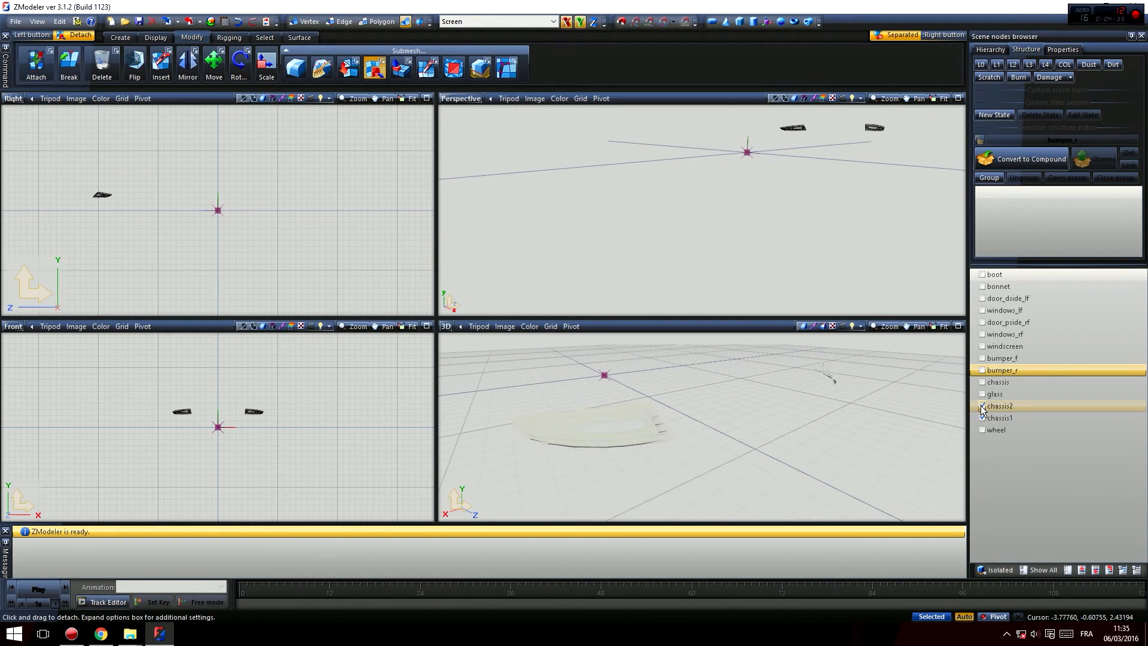
left_click(983, 406)
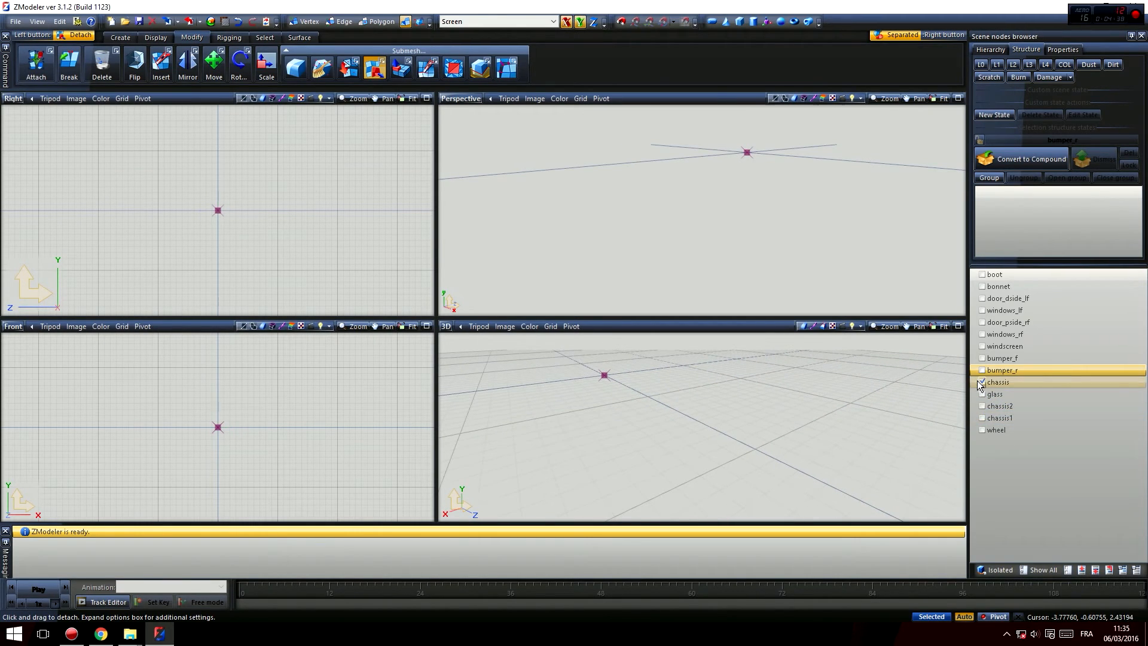
Step: Move the visible chassis object to the first place in the node list, above boot
middle_click_drag(625, 413, 742, 414)
middle_click_drag(507, 475, 909, 437)
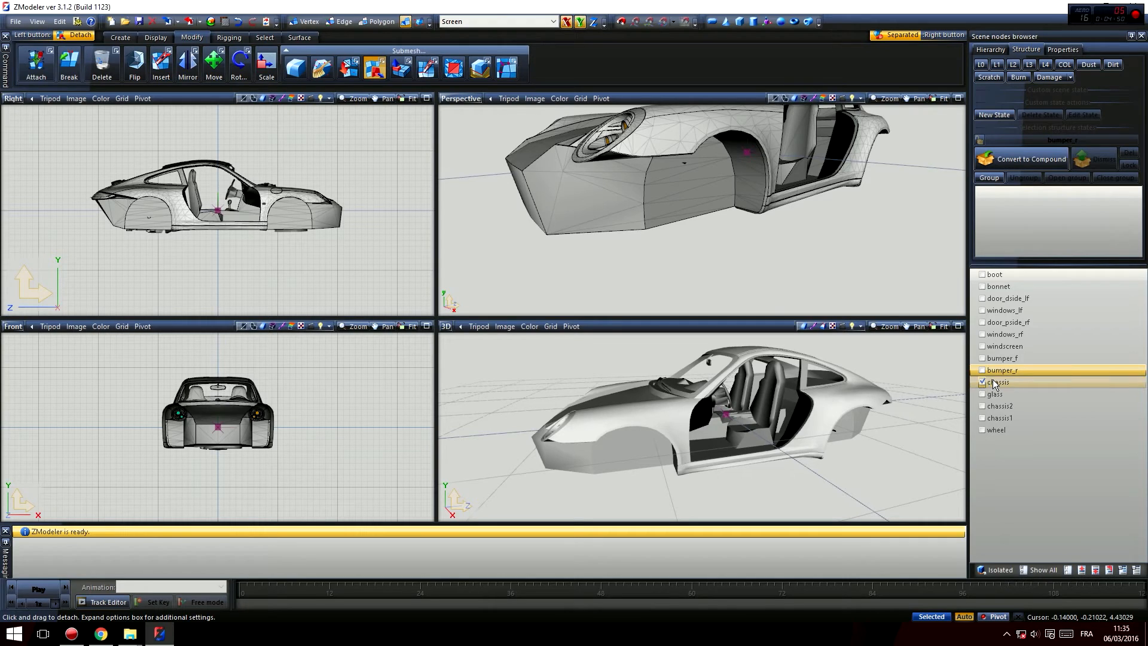
left_click(996, 380)
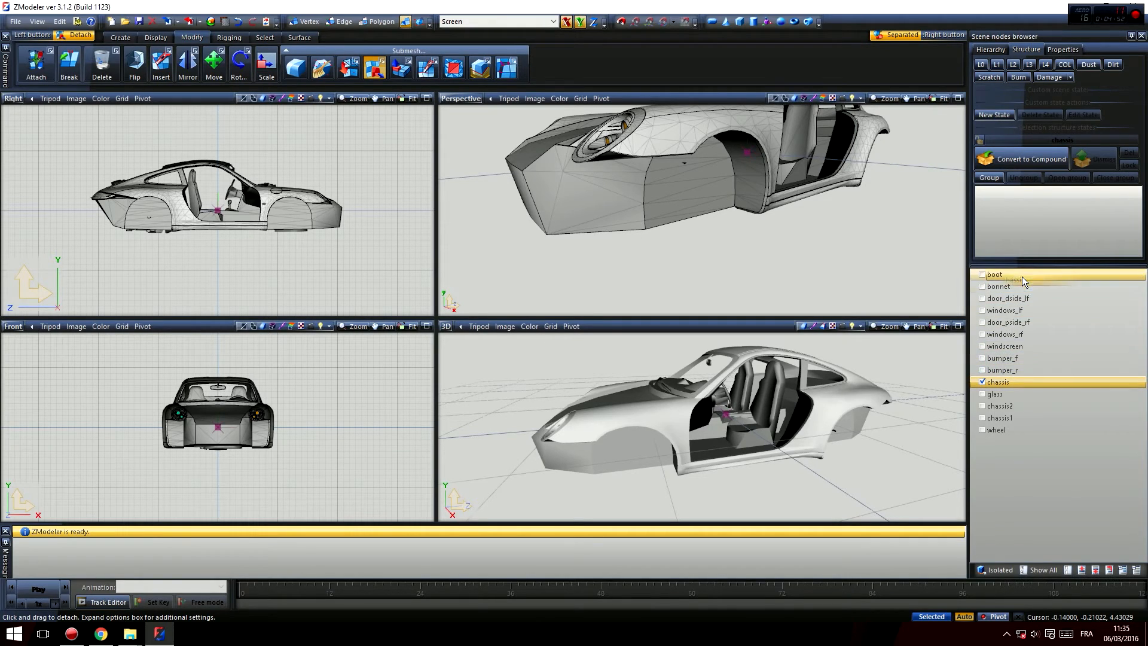
left_click_drag(996, 381, 994, 273)
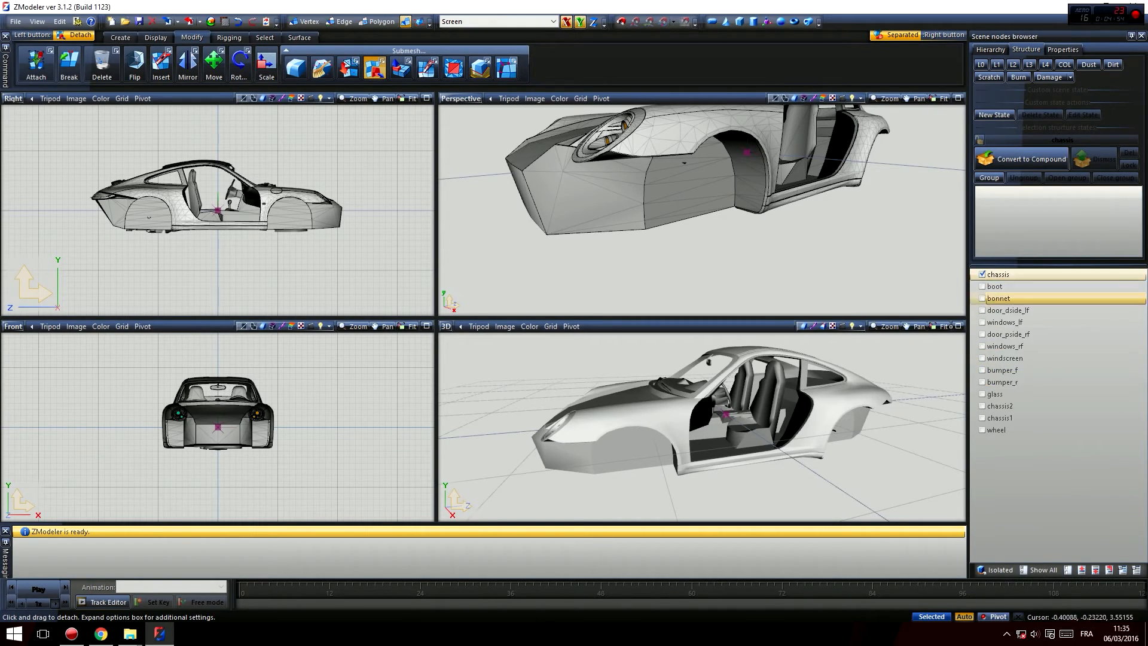
middle_click_drag(873, 461, 730, 469)
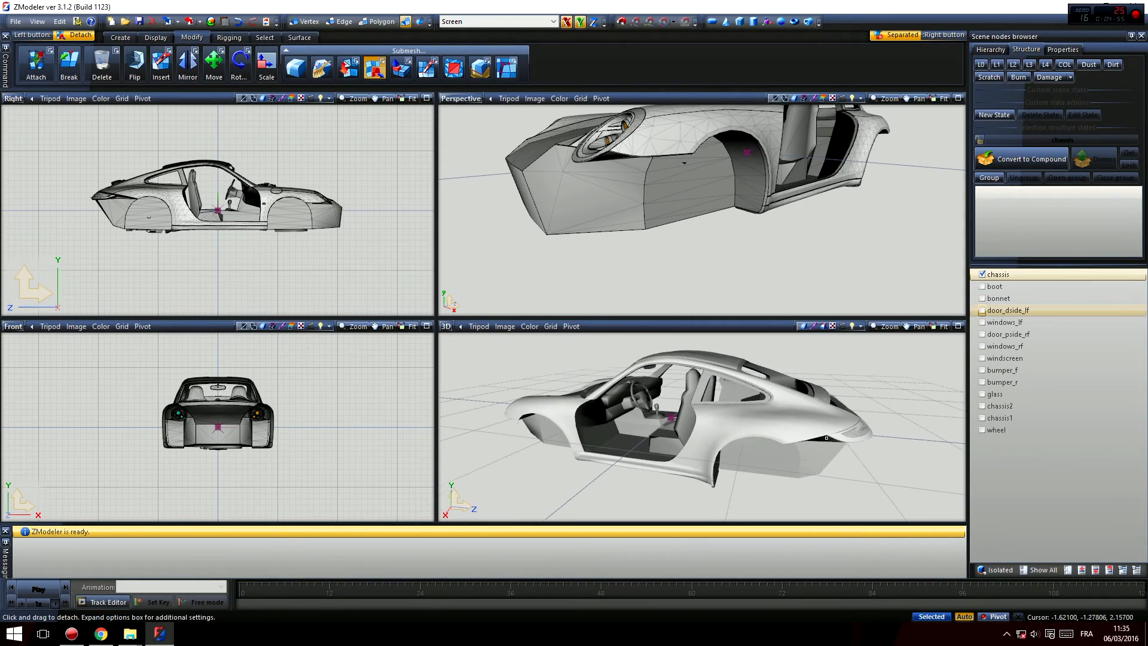
Step: Hide the chassis and show only the glass object with its separate panes
left_click(982, 274)
left_click(983, 394)
middle_click_drag(792, 443, 739, 423)
scroll(712, 428, "down", 3)
scroll(705, 212, "down", 1)
middle_click_drag(682, 127, 655, 244)
scroll(676, 231, "up", 2)
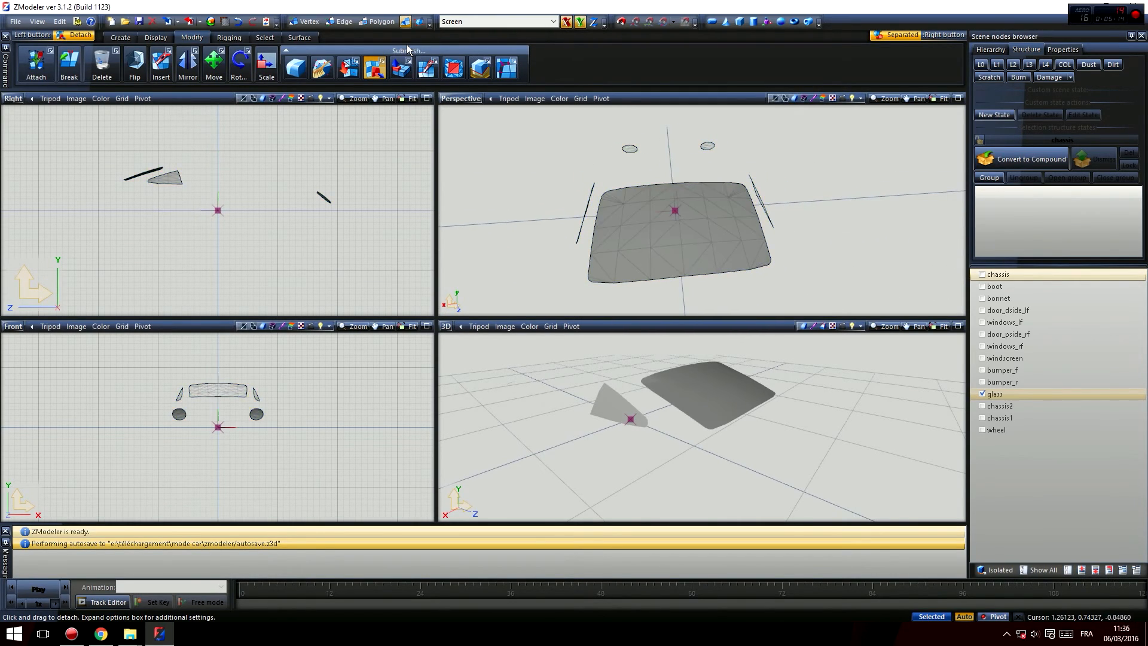
Step: Select the rear windscreen's polygons in the glass object with Separated selection and detach them as a new object
left_click(378, 22)
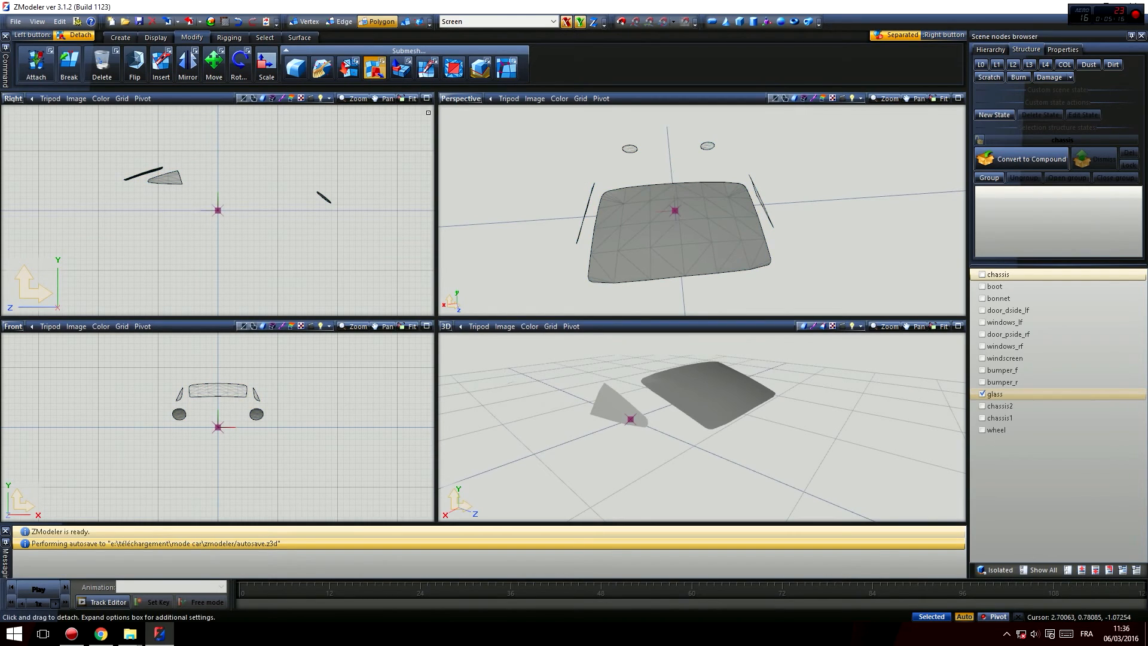
left_click(265, 37)
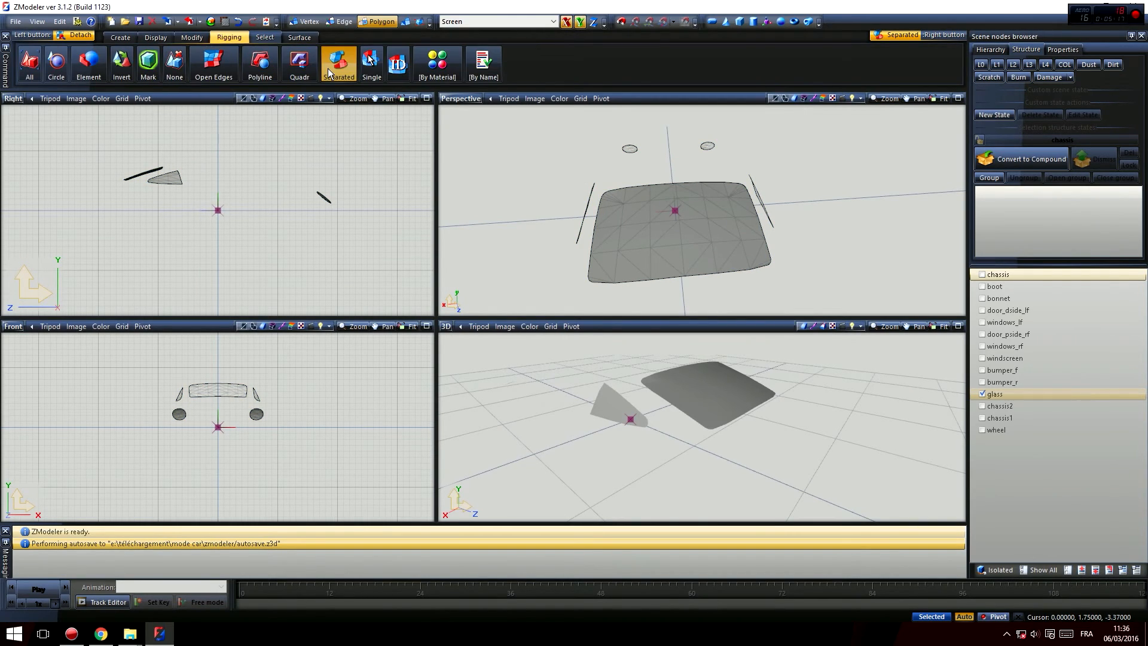
left_click(192, 37)
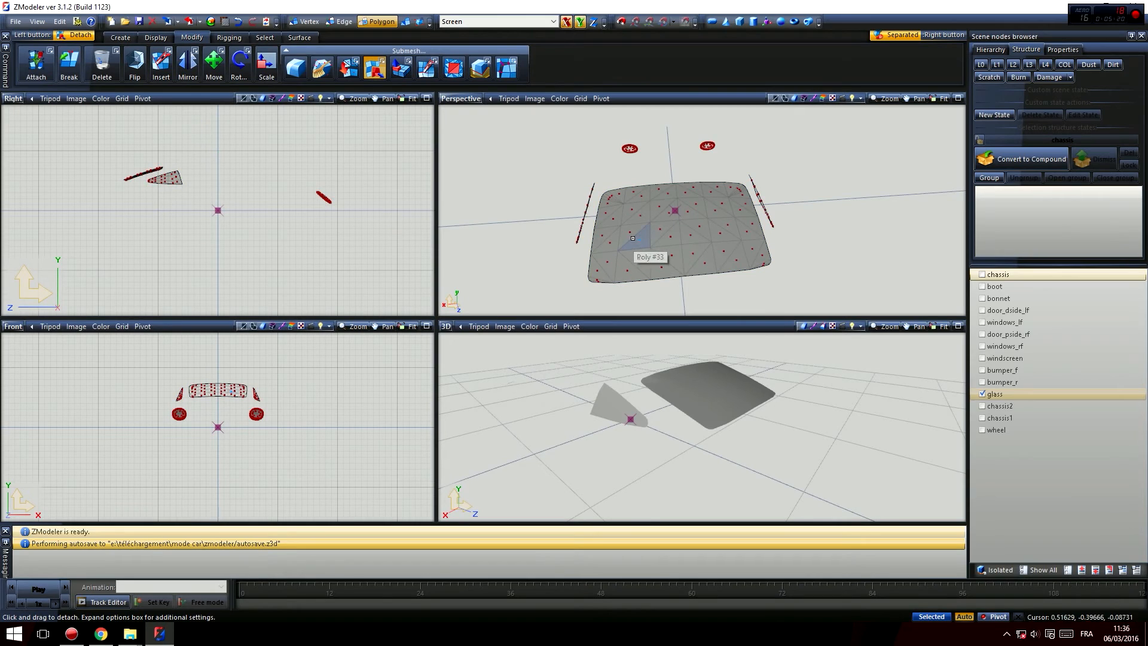
key("ctrl+a")
middle_click_drag(631, 297, 579, 290)
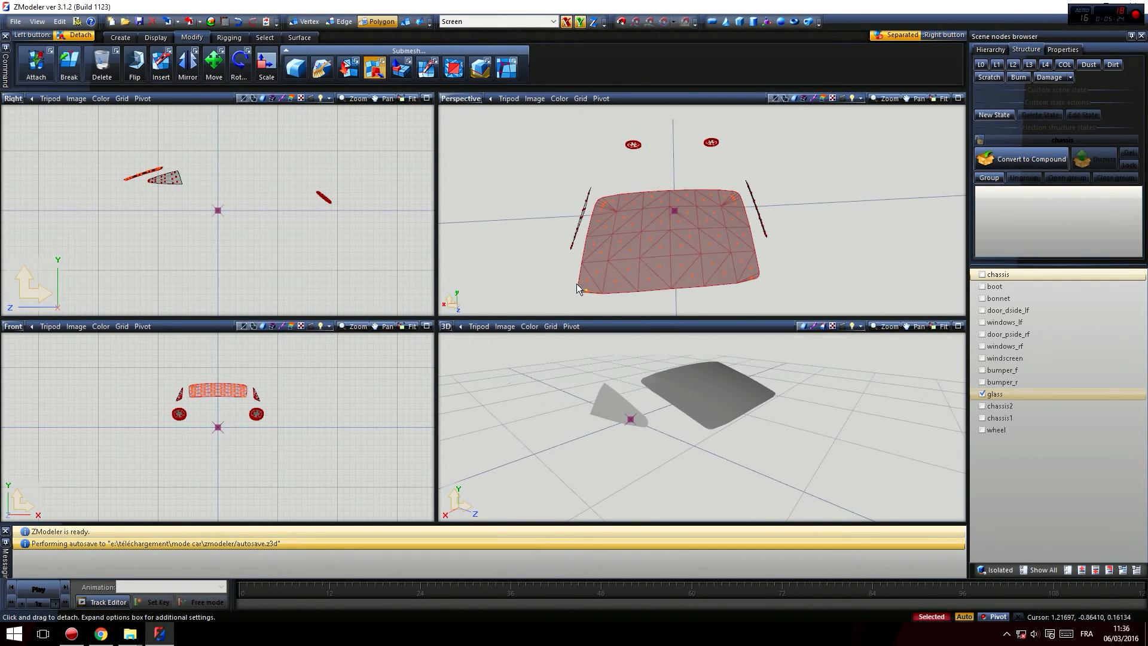
left_click_drag(574, 305, 514, 262)
key("space")
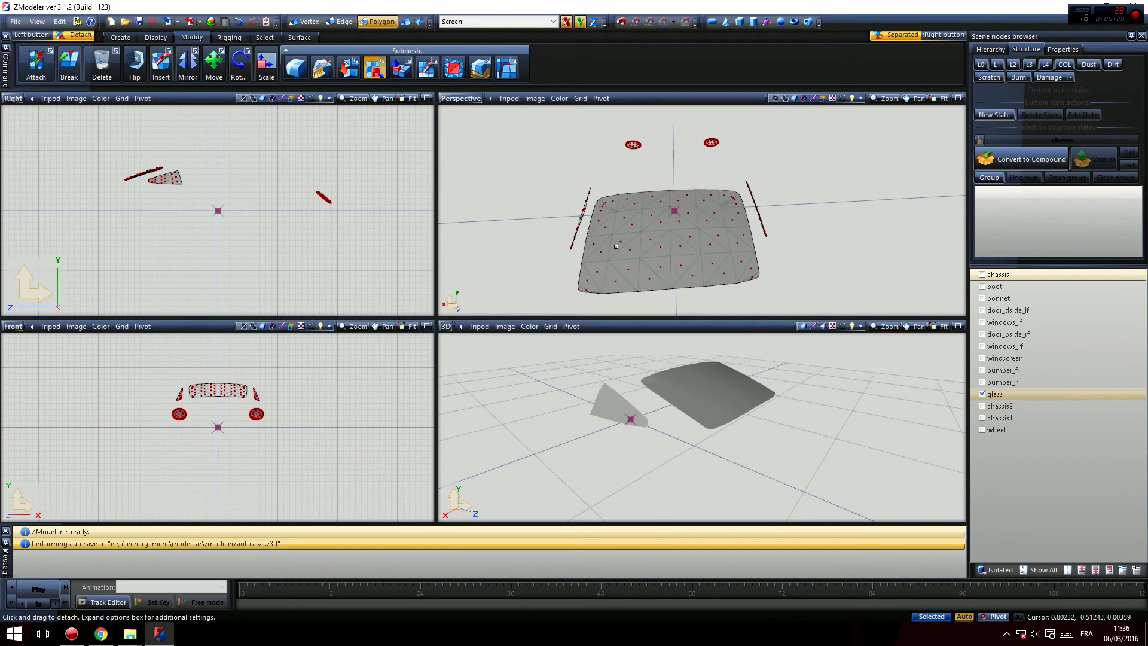
key("space")
middle_click_drag(625, 242, 713, 244)
scroll(713, 244, "up", 5)
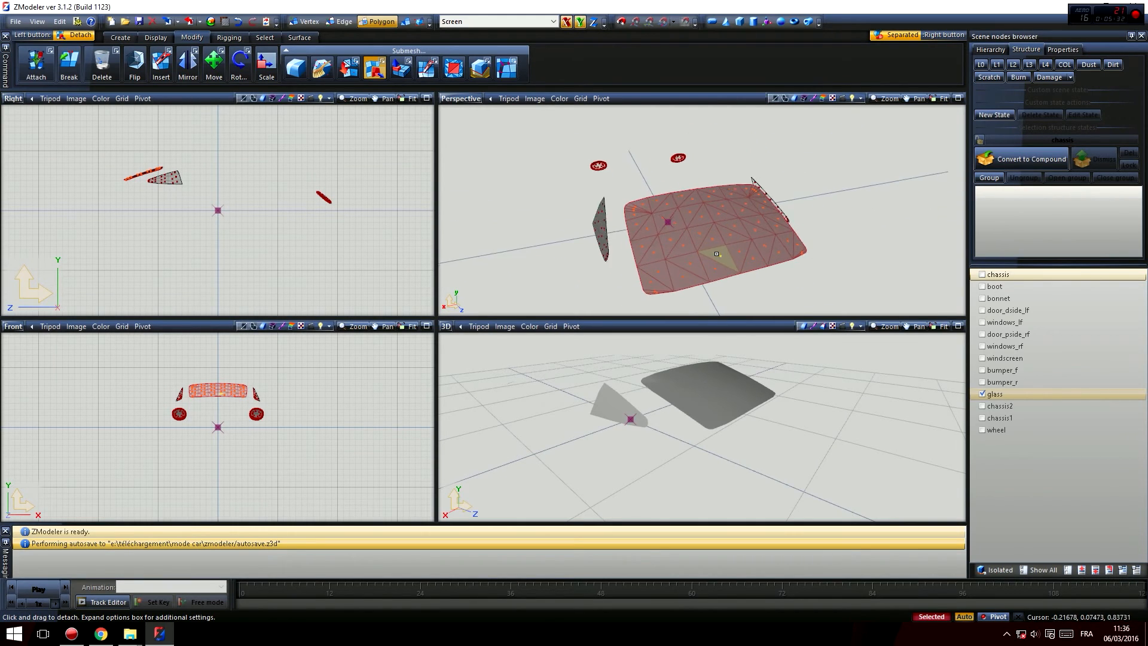
left_click(712, 238)
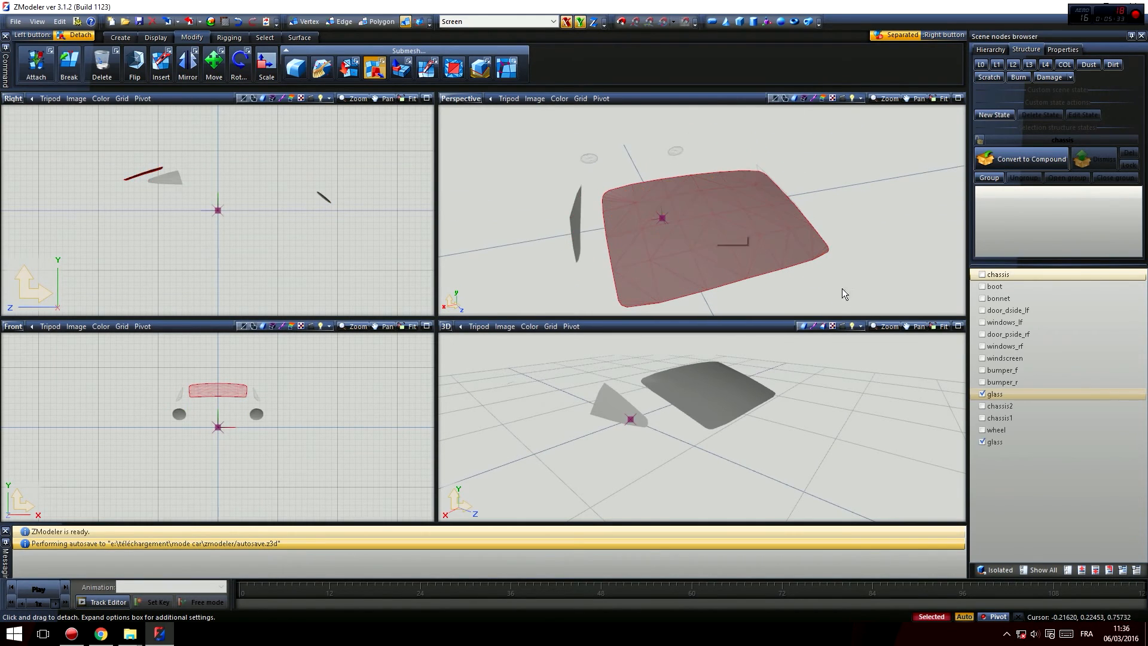
Step: Clear the selection and rename the detached rear windscreen object to windscreen_r
left_click(982, 443)
left_click(981, 442)
left_click_drag(858, 172, 905, 218)
left_click(1000, 441)
left_click(1000, 442)
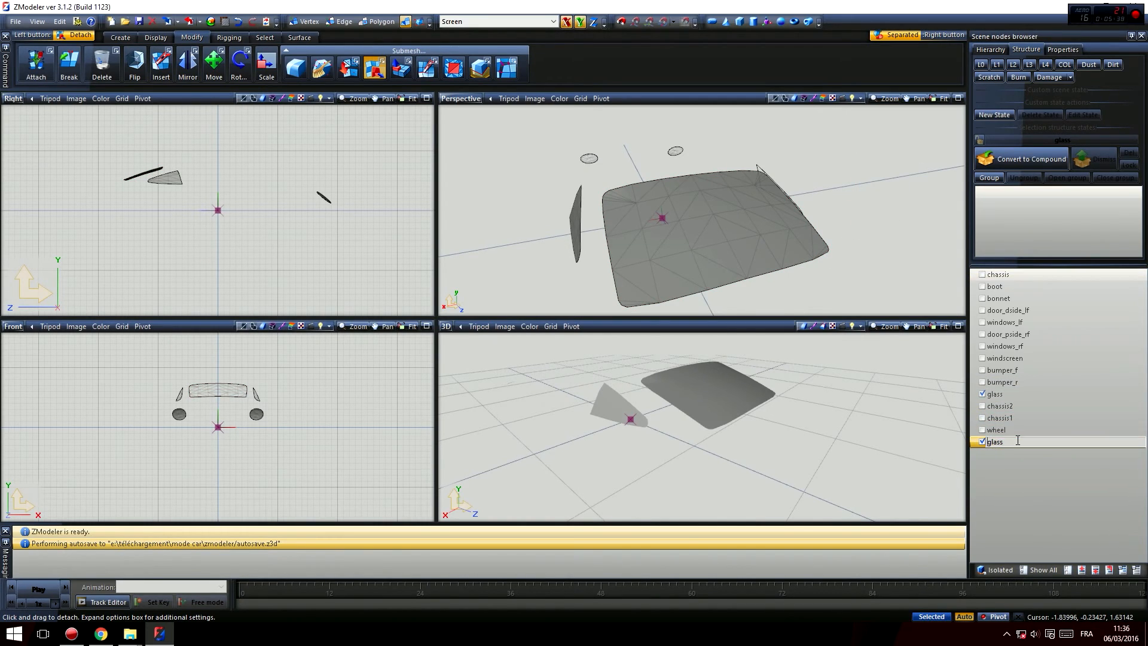
type("windscreen_r")
key("Return")
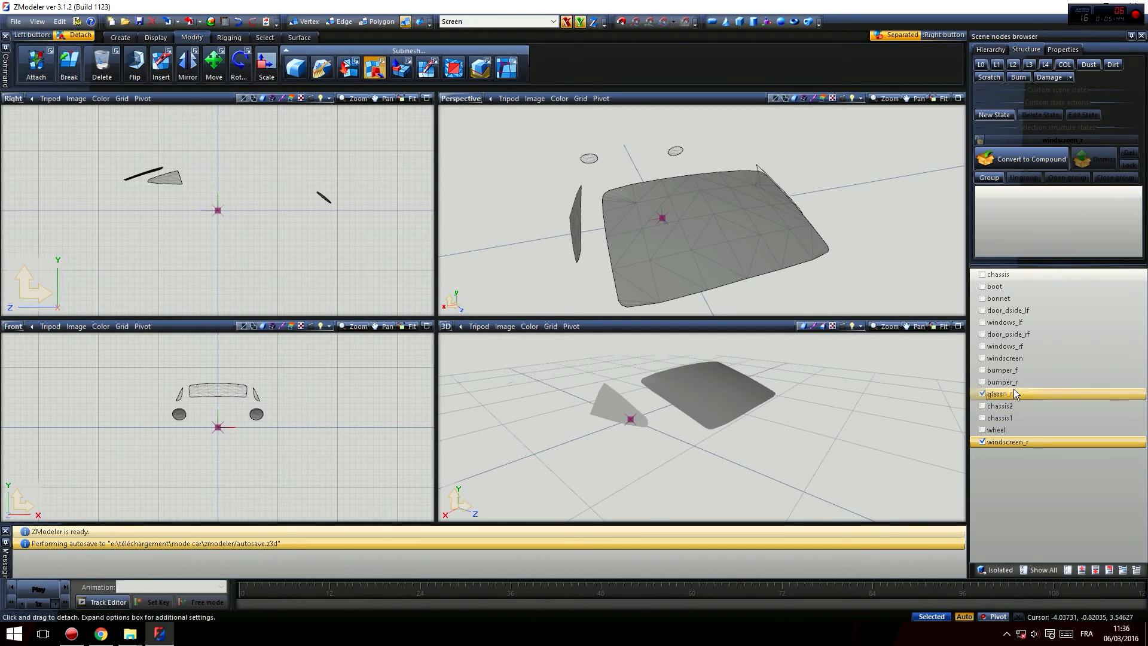
Step: Move windscreen_r directly above glass in the node list and hide it
left_click_drag(1014, 388, 980, 393)
left_click(981, 394)
middle_click_drag(775, 263, 801, 271)
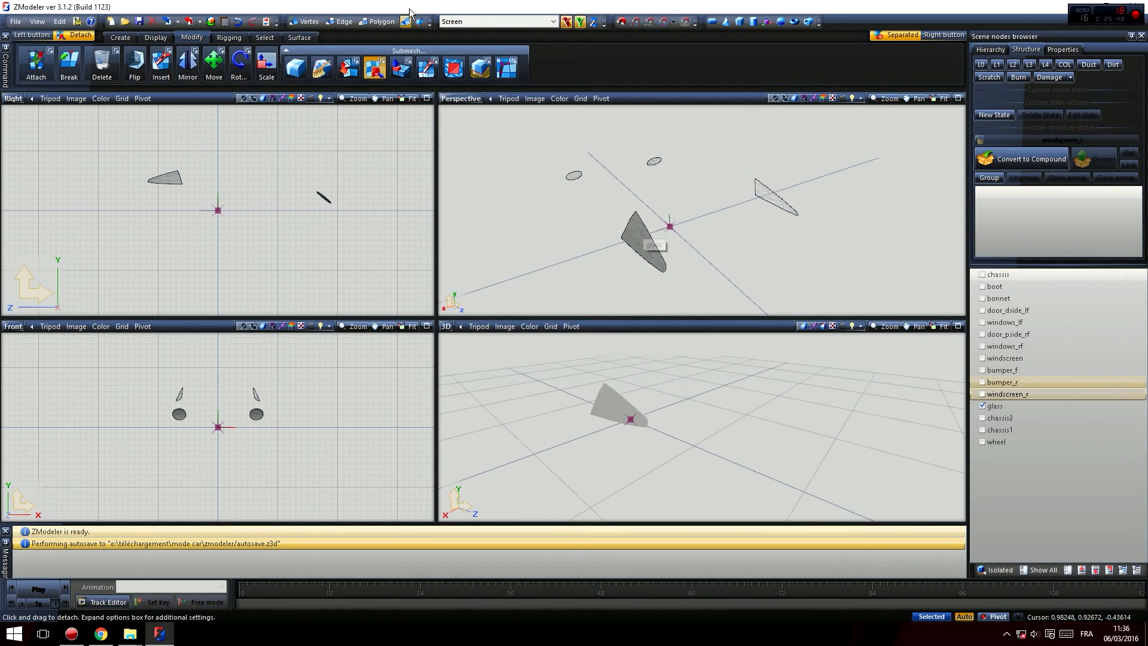
Step: Select the left rear side window's polygons in the glass object and detach them as a new object
left_click(377, 21)
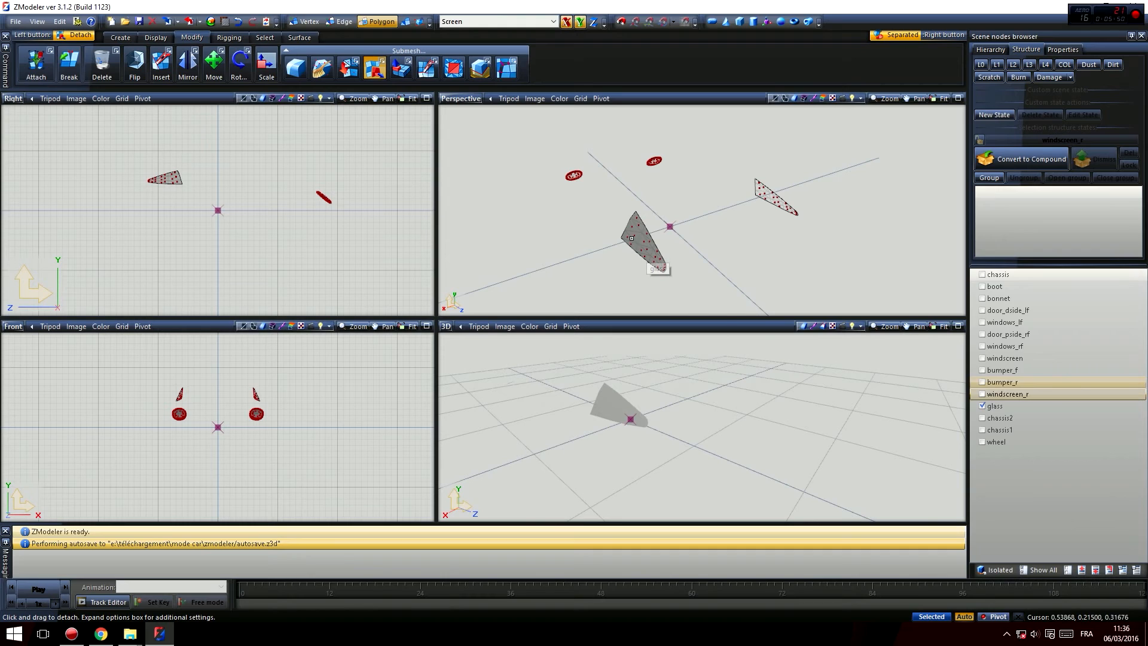
left_click_drag(605, 204, 684, 297)
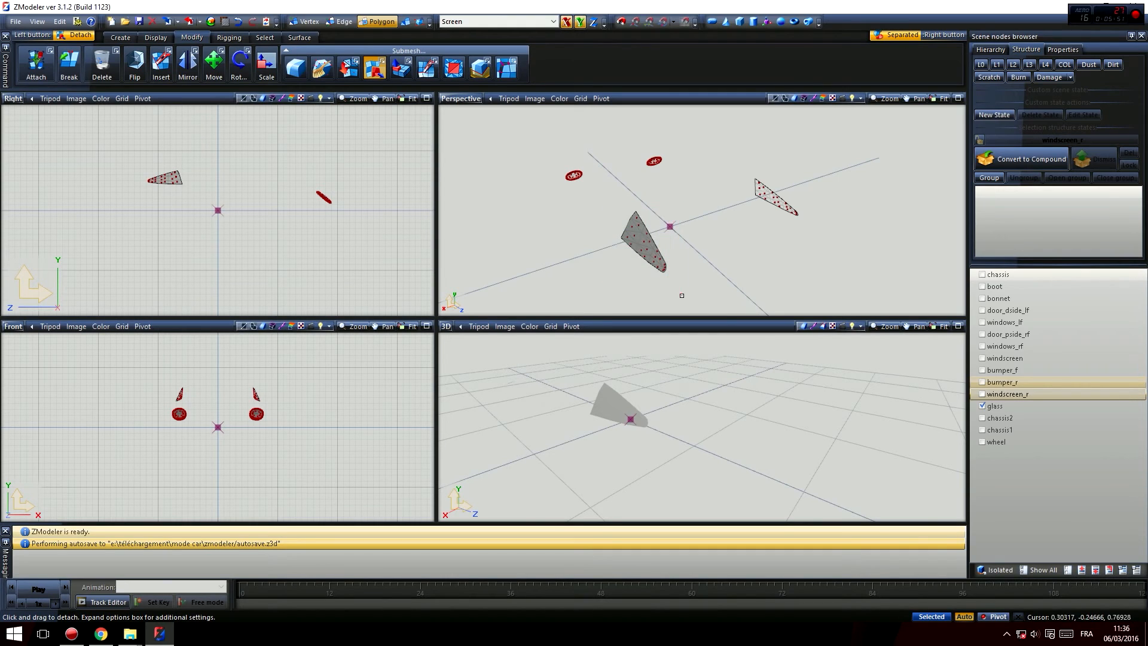
left_click(640, 241)
Step: Rename the detached left rear side window object to windows_lr
double_click(1007, 455)
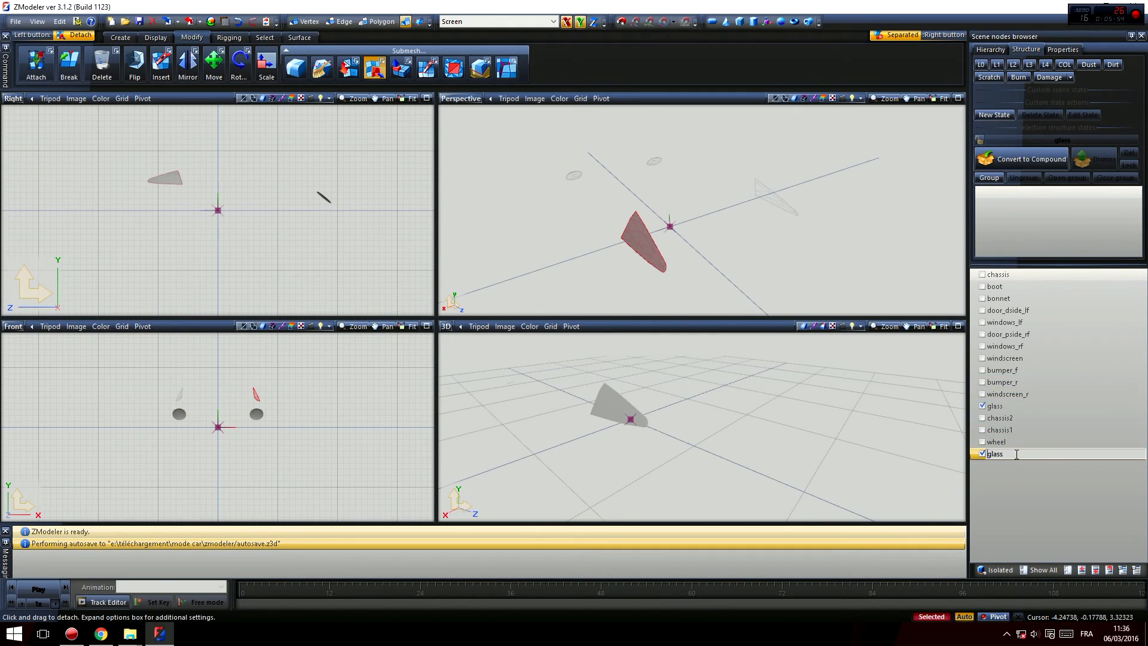
double_click(1017, 455)
left_click(1022, 456)
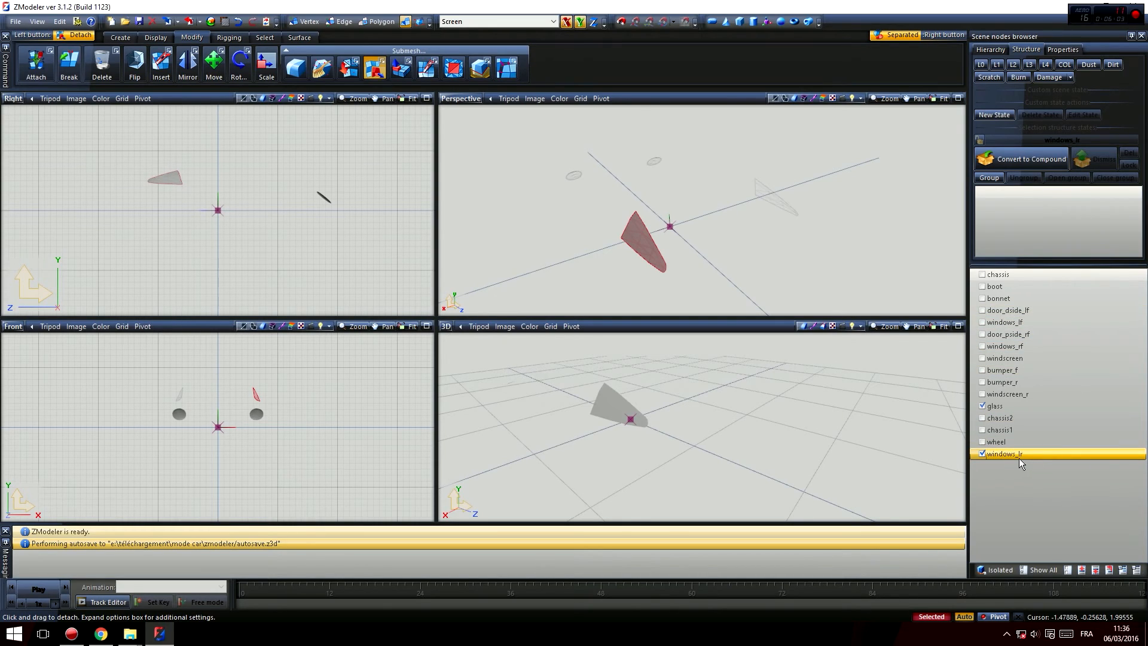
left_click(1023, 456)
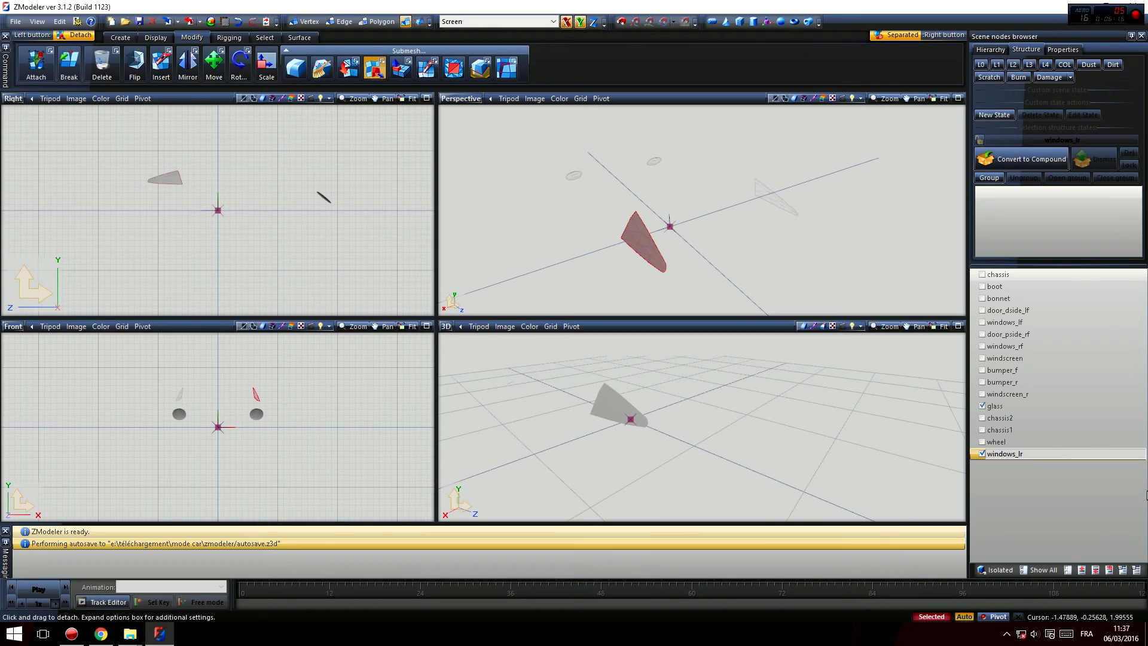
Step: Clear the polygon selection, hide windows_lr and move it directly above glass in the node list
key("Return")
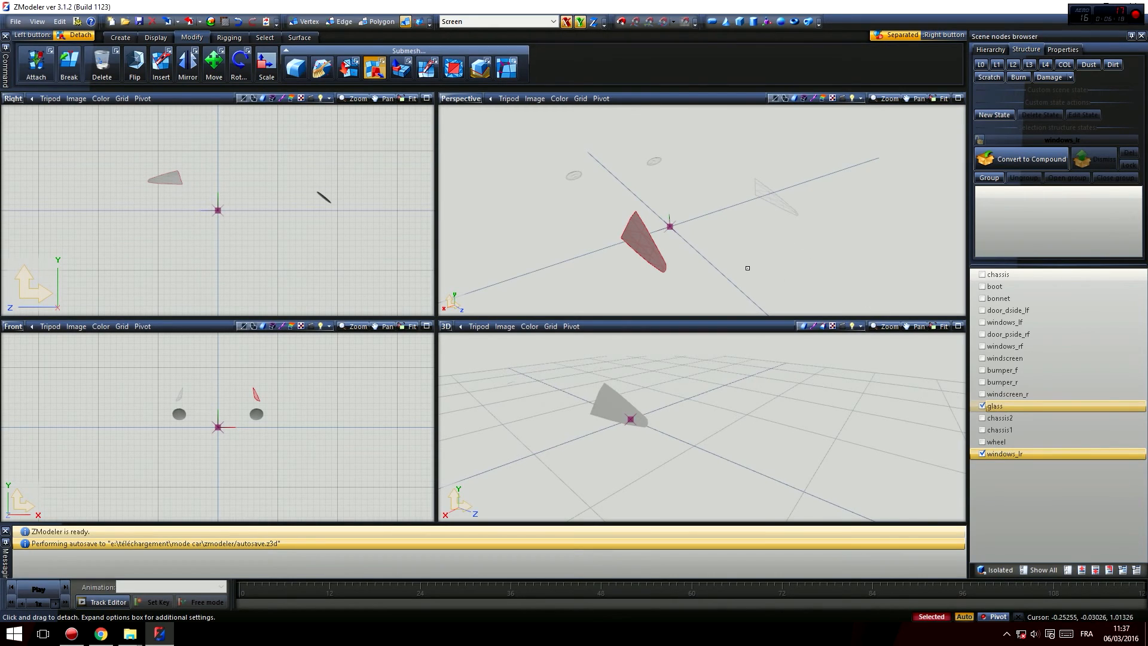
scroll(747, 268, "up", 2)
key("space")
middle_click_drag(607, 421, 635, 429)
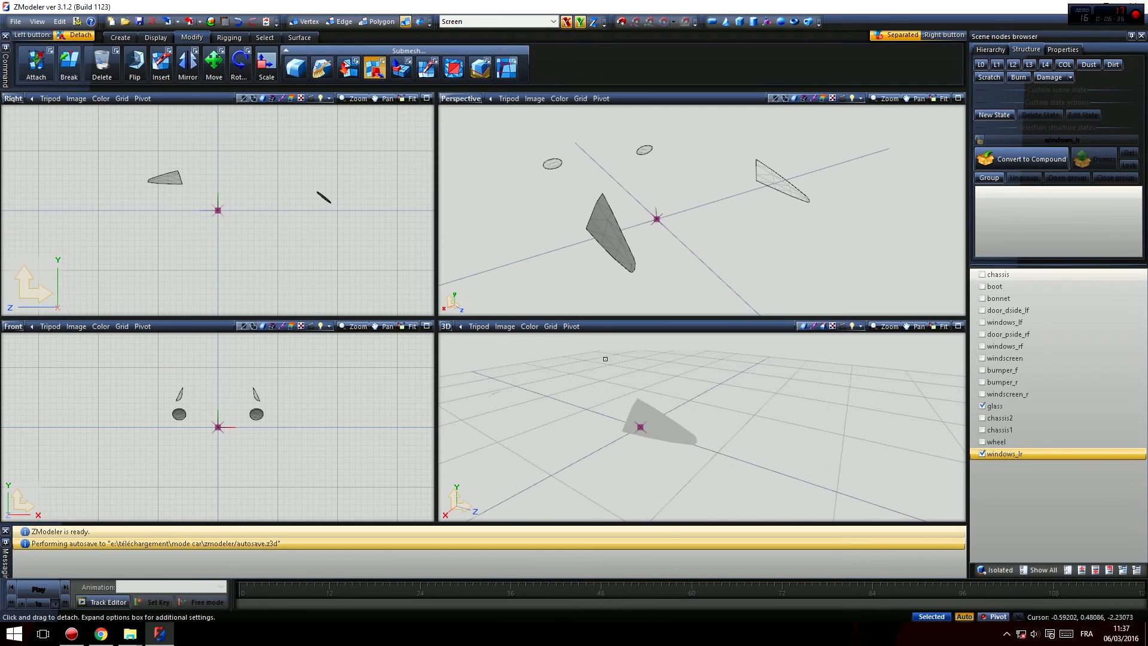
middle_click_drag(540, 416, 548, 417)
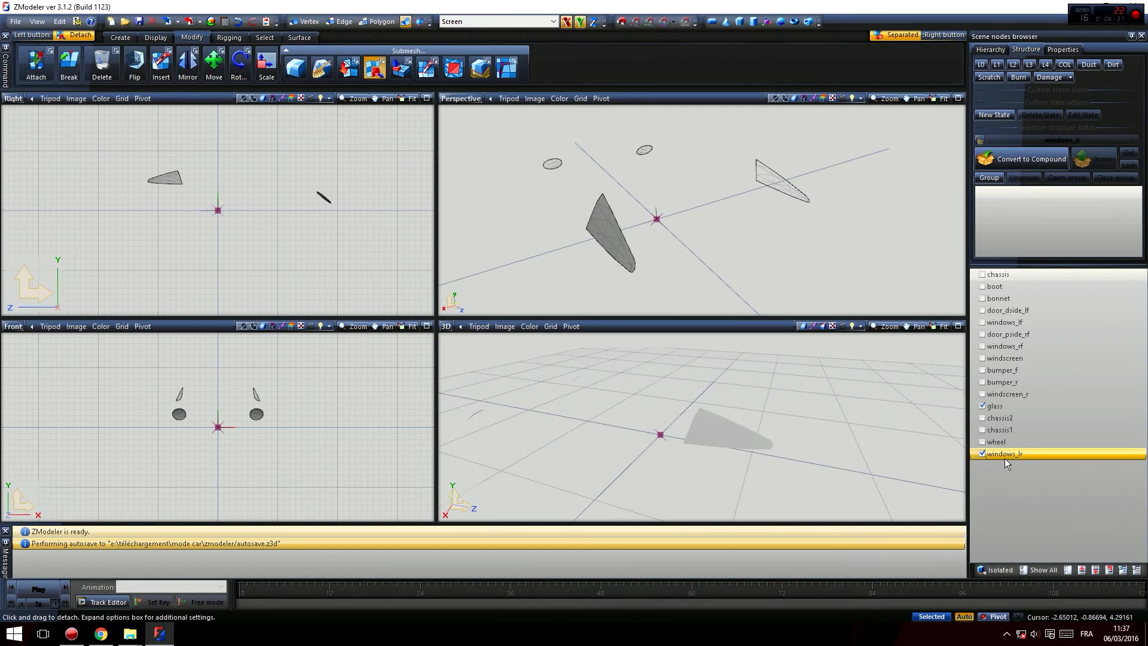
middle_click_drag(784, 459, 710, 399)
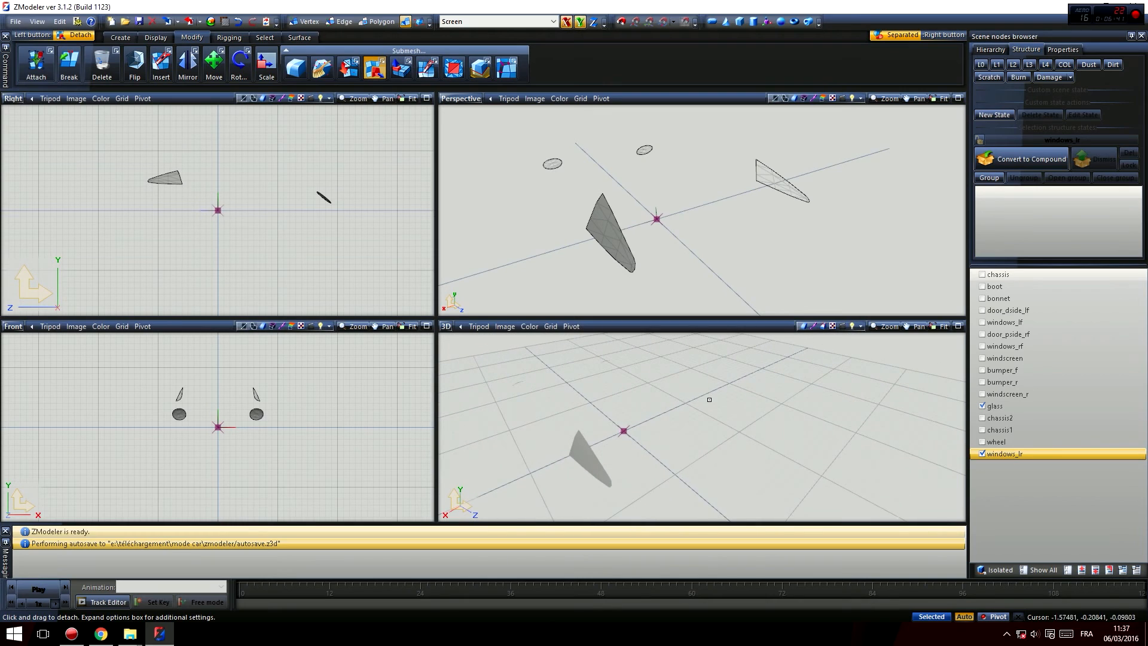
left_click(983, 454)
left_click_drag(1001, 454, 1007, 400)
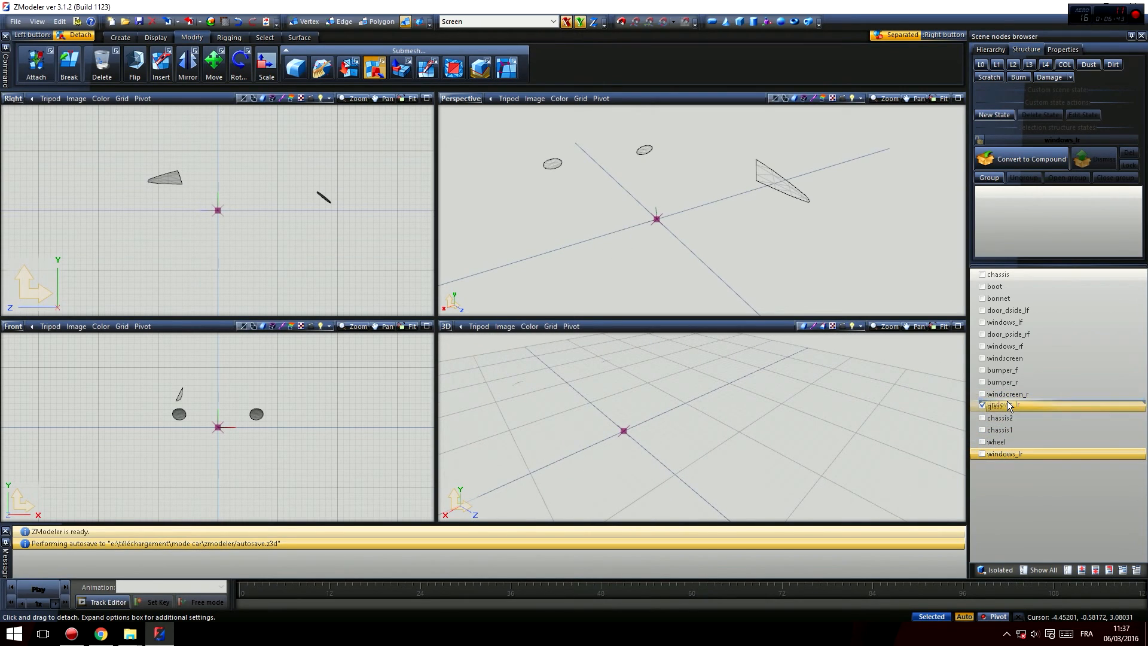
Step: Detach the right rear side window's polygons from the glass object and rename the new object windows_rr
left_click(376, 25)
left_click(780, 178)
right_click_drag(741, 145, 829, 223)
left_click(774, 175)
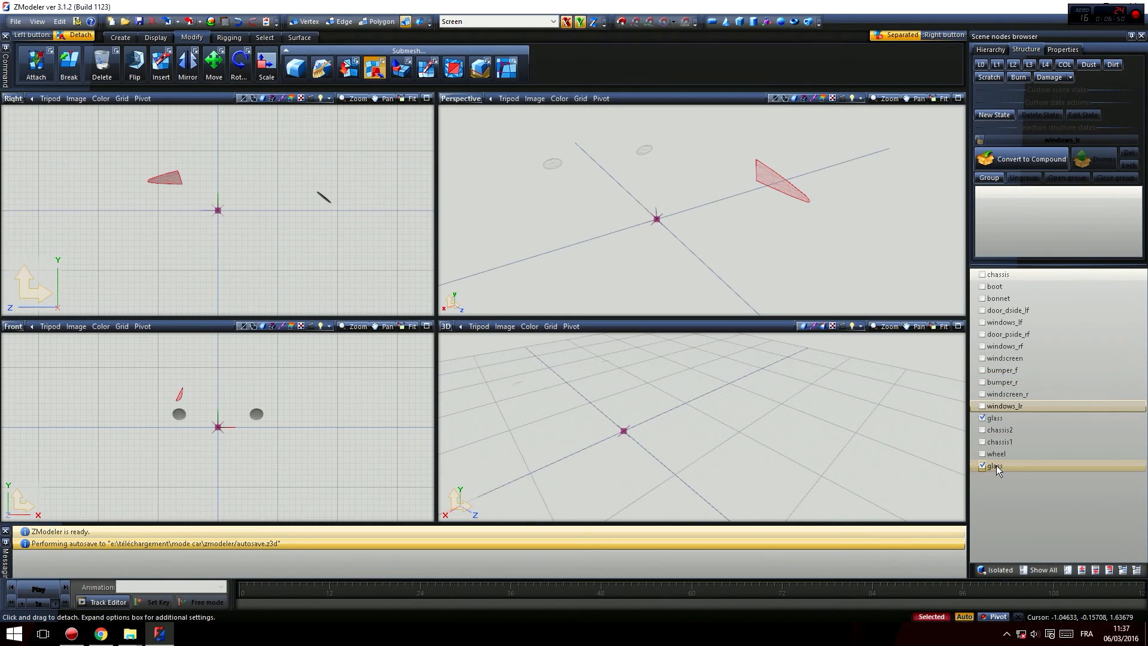
double_click(1030, 465)
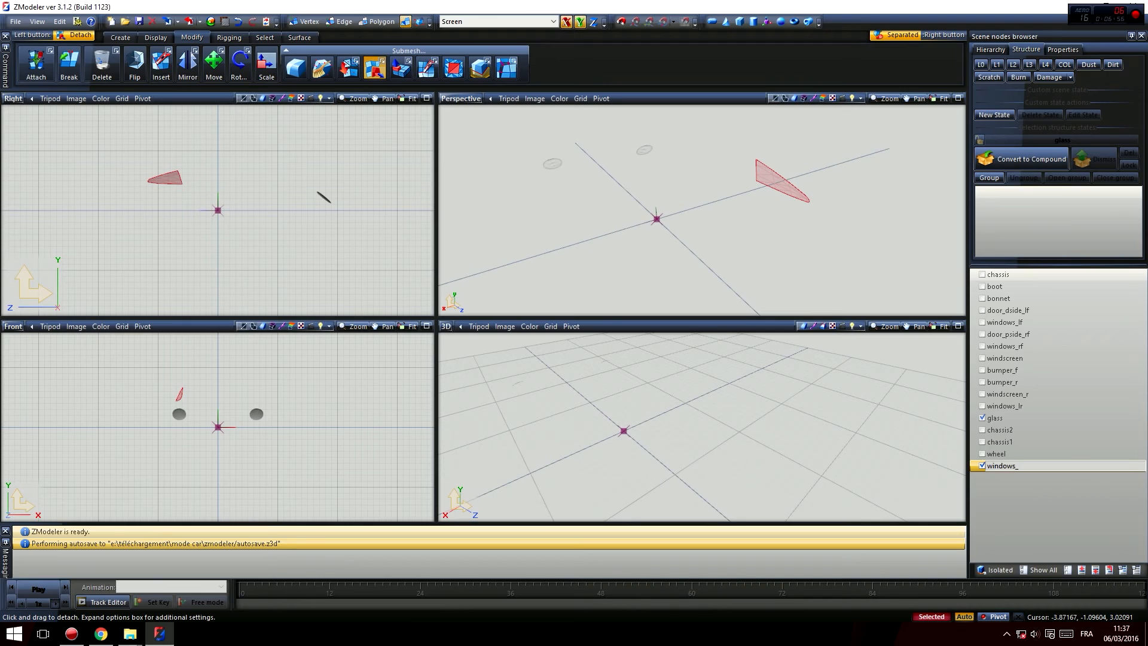
key("Return")
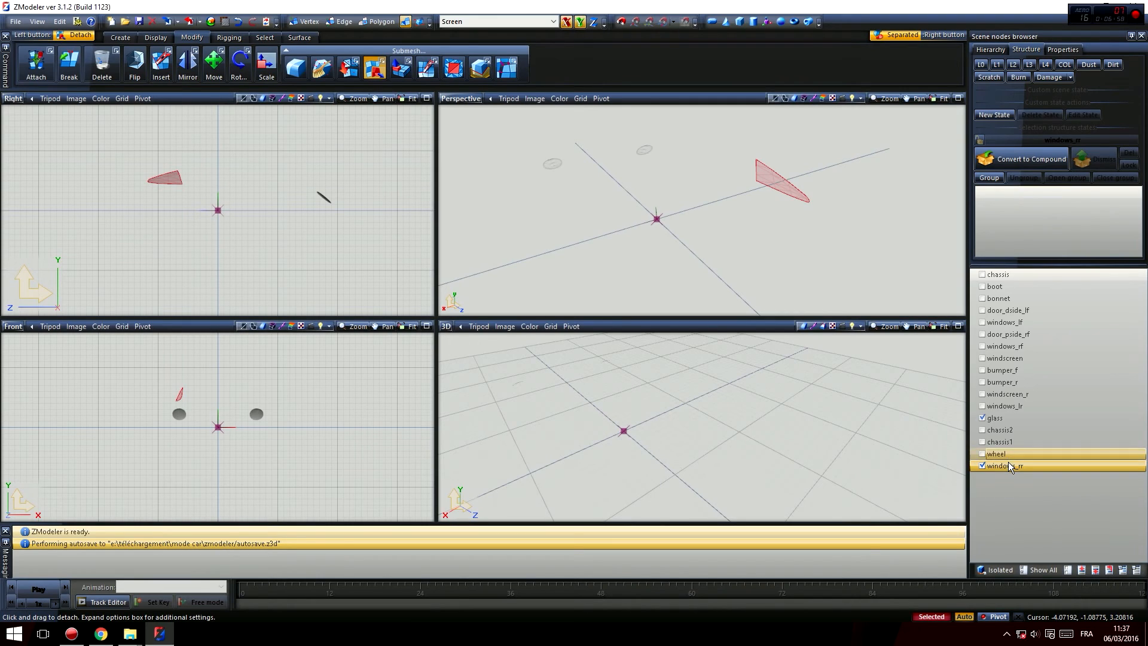
Step: Move windows_rr directly above glass in the node list and hide it
left_click_drag(1009, 462, 983, 423)
left_click(982, 420)
scroll(568, 233, "down", 1)
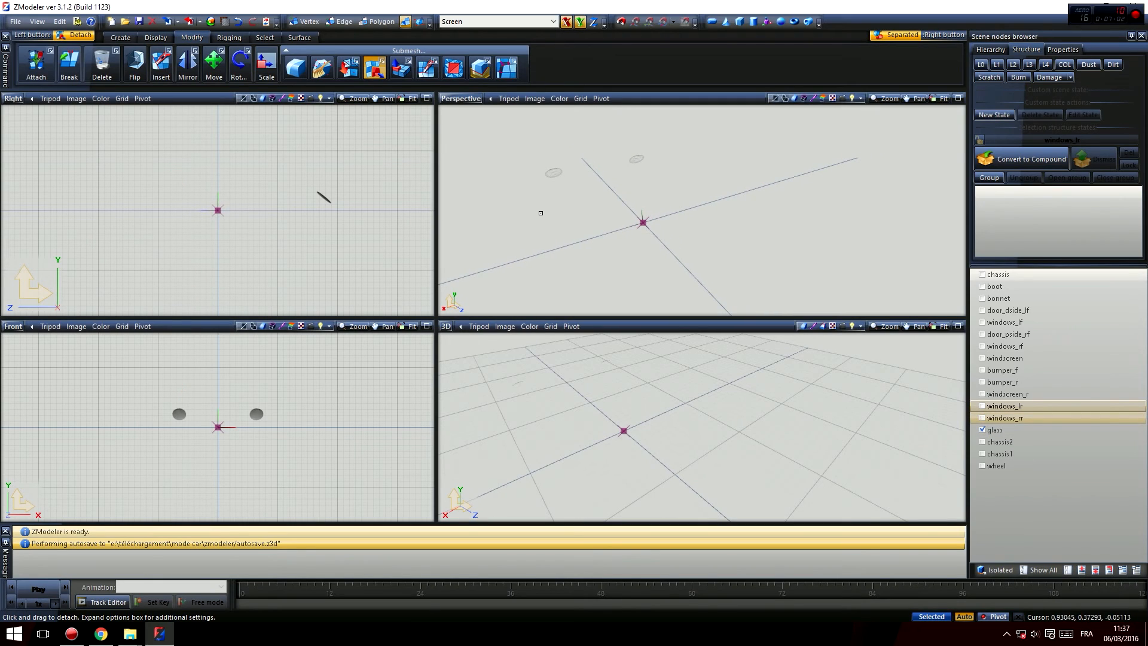
Step: Rename the glass object holding the two remaining oval lenses to misc_a and hide it
middle_click_drag(551, 461, 664, 473)
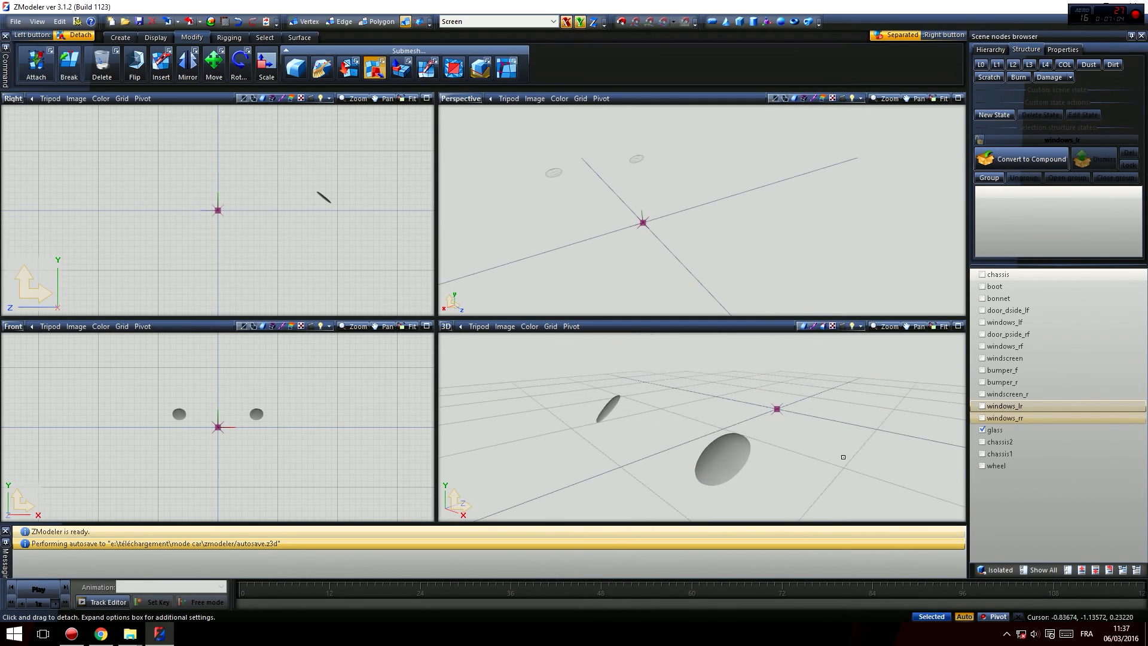
left_click(1038, 427)
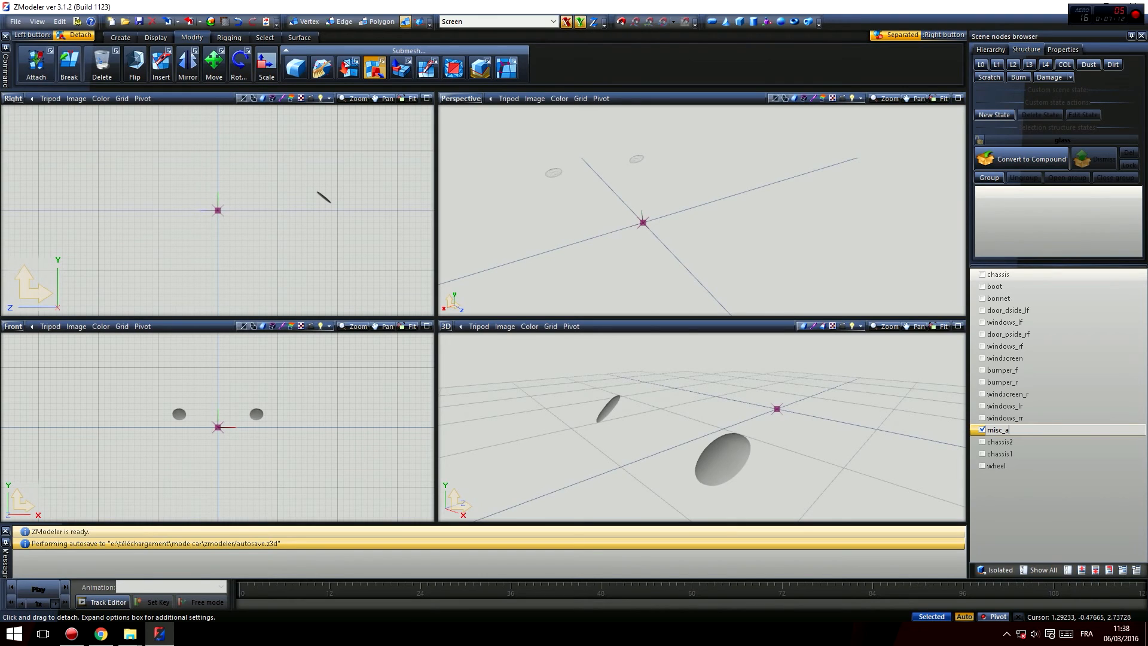
key("Return")
scroll(701, 423, "down", 3)
middle_click_drag(700, 424, 941, 425)
left_click(982, 430)
Step: Toggle the visibility of chassis, chassis1, chassis2 and misc_a to check which parts each node contains
left_click(982, 442)
left_click(982, 444)
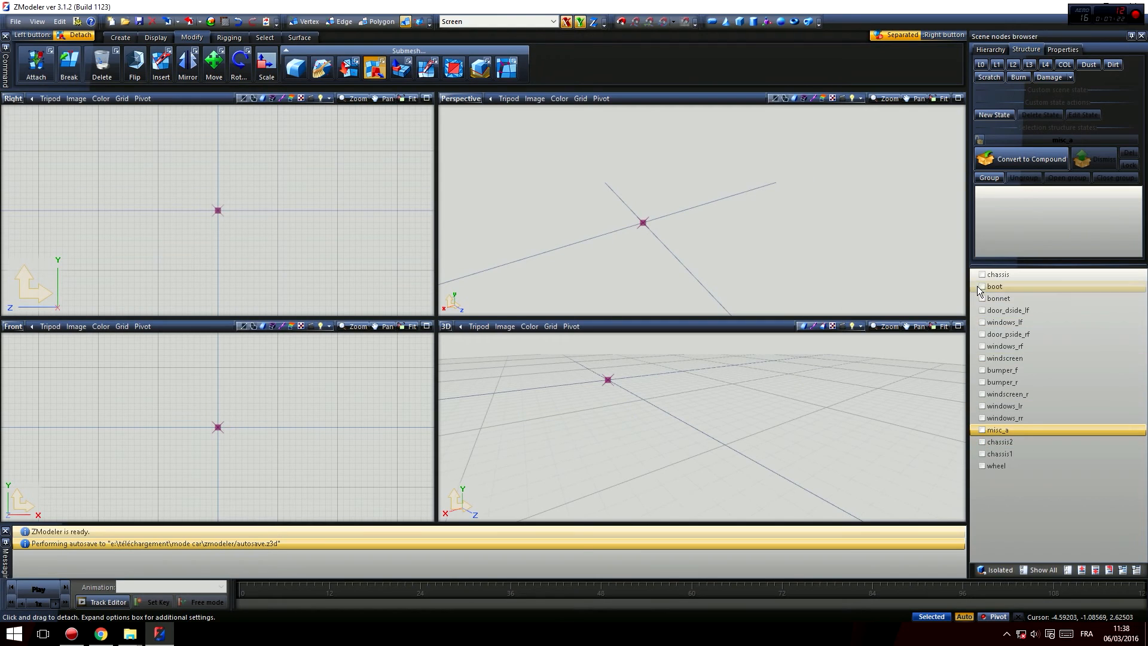
left_click(982, 275)
middle_click_drag(674, 452, 661, 416)
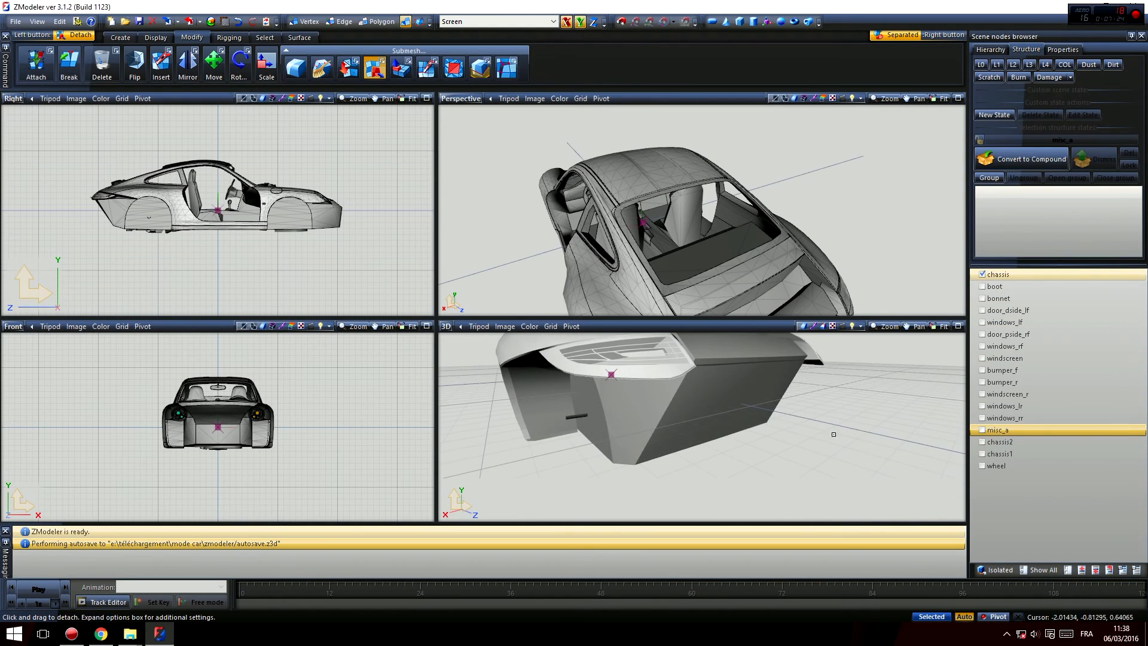
left_click(982, 455)
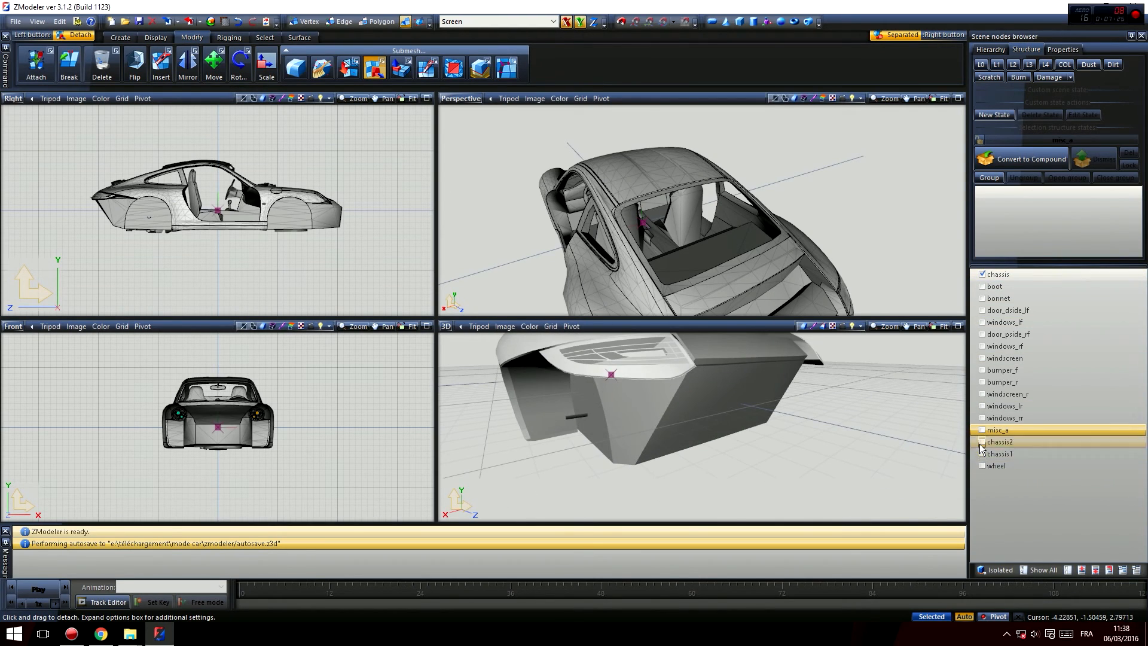
left_click(982, 442)
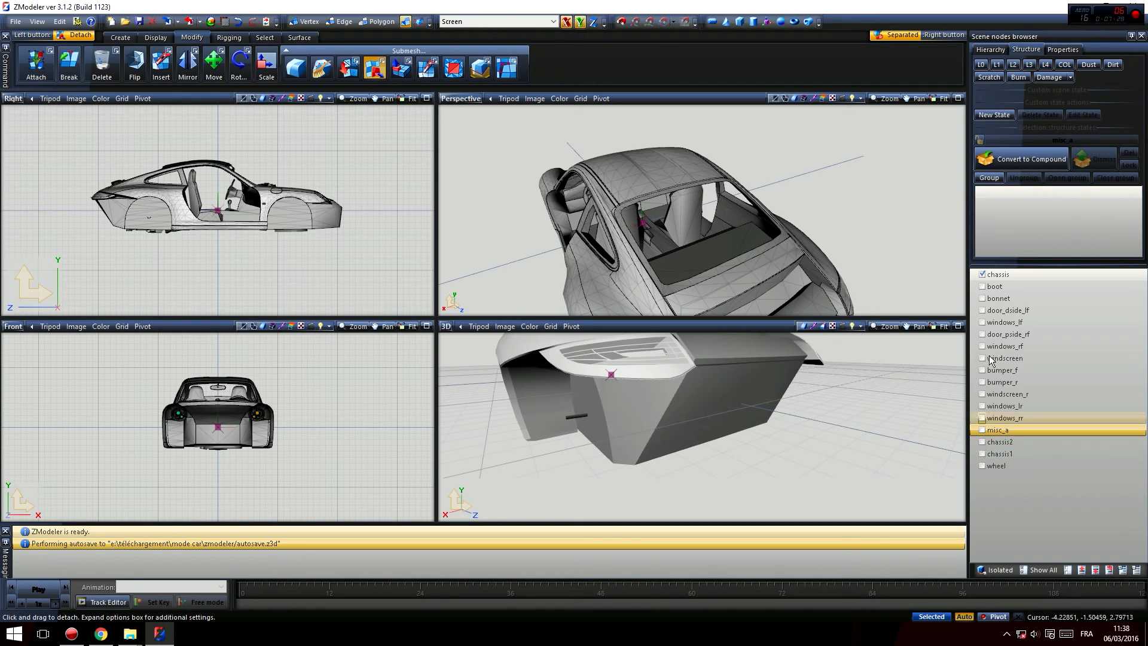
left_click(983, 275)
left_click(982, 442)
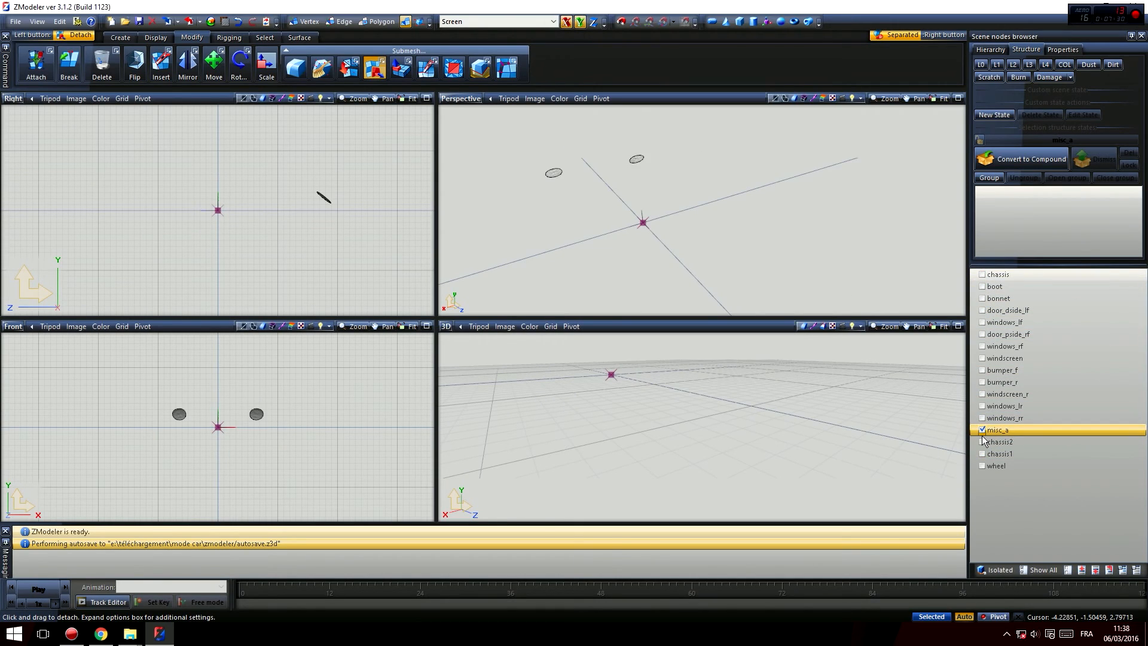
Step: Examine chassis2 and chassis1 separately and together in the enlarged 3D view, and hide both again
left_click(1000, 442)
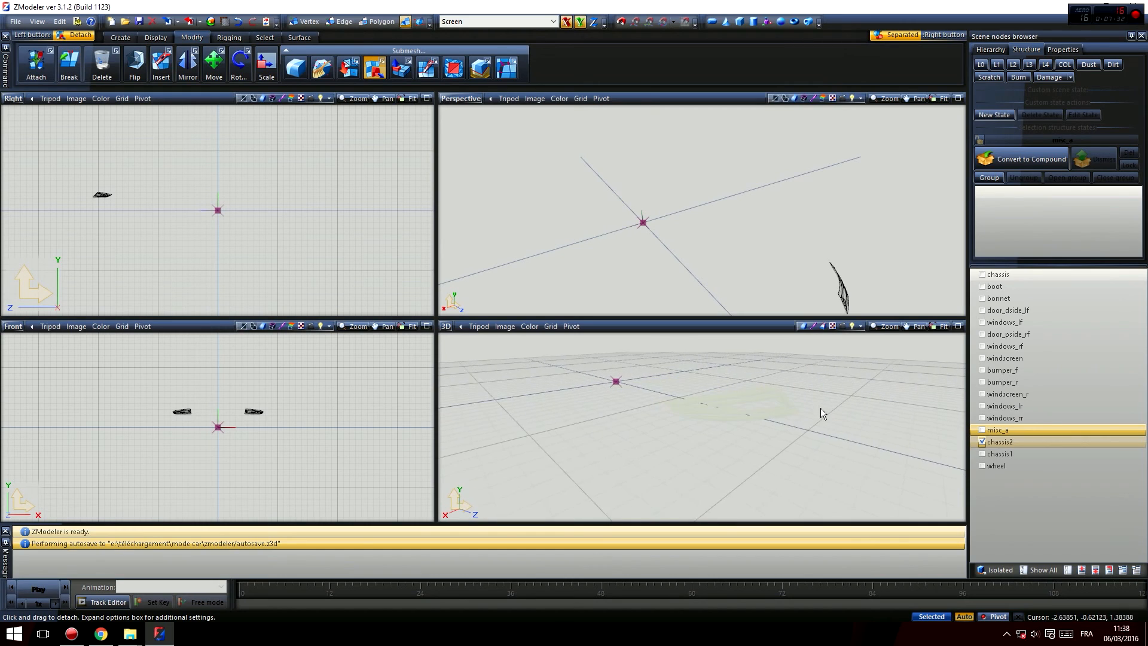
left_click(958, 326)
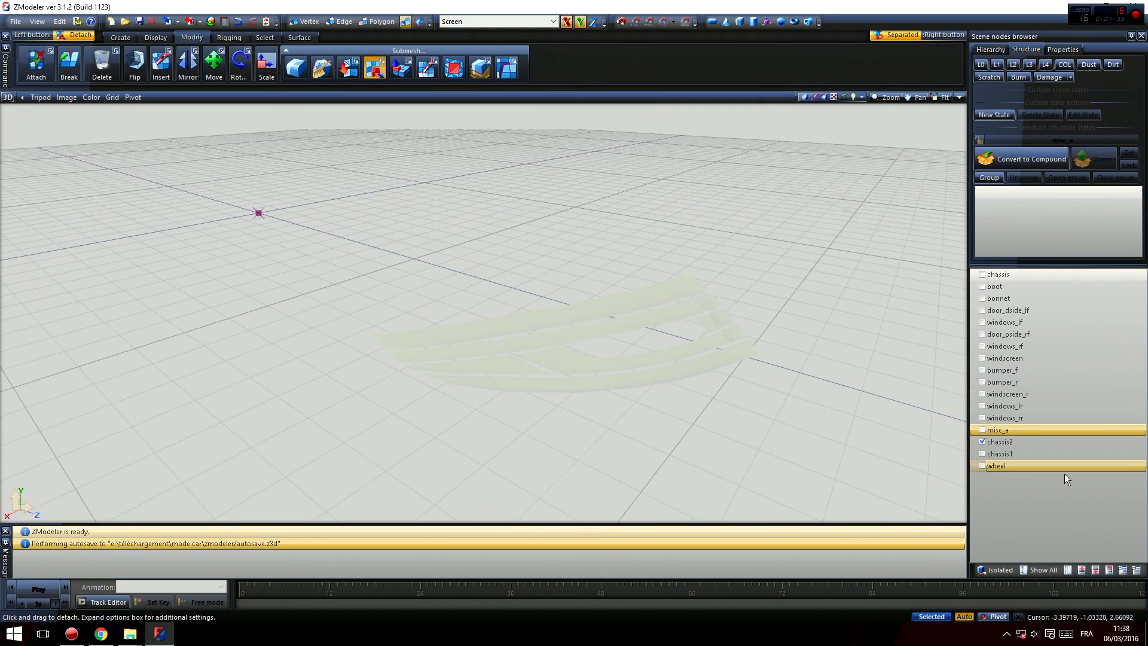
left_click(982, 454)
left_click(982, 442)
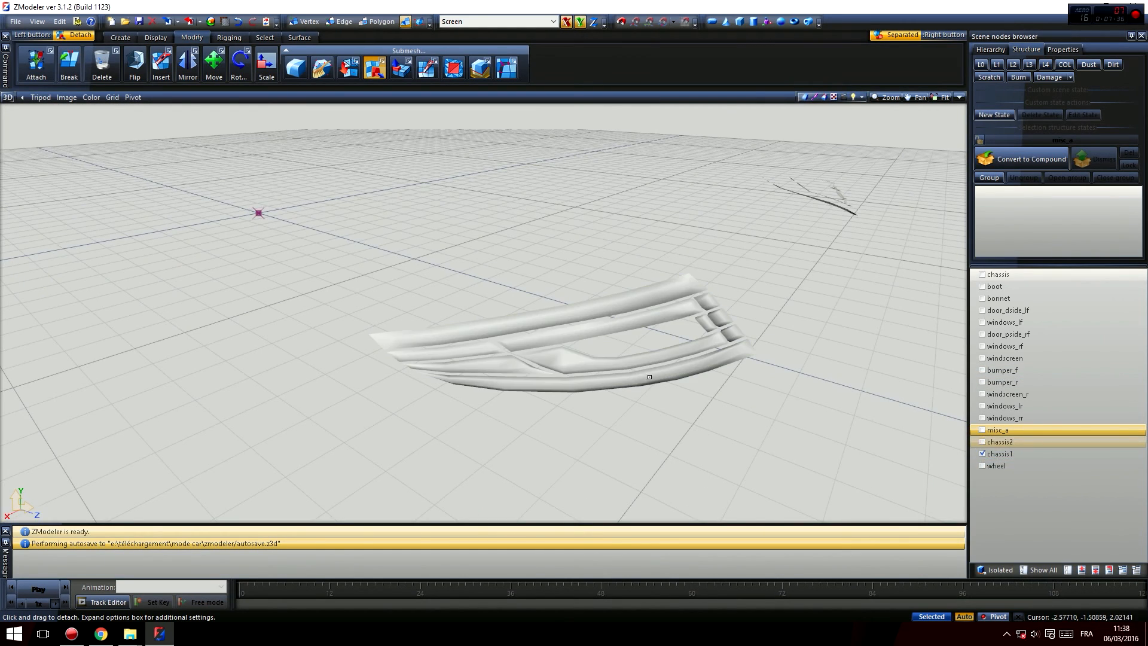
middle_click_drag(502, 345, 546, 334)
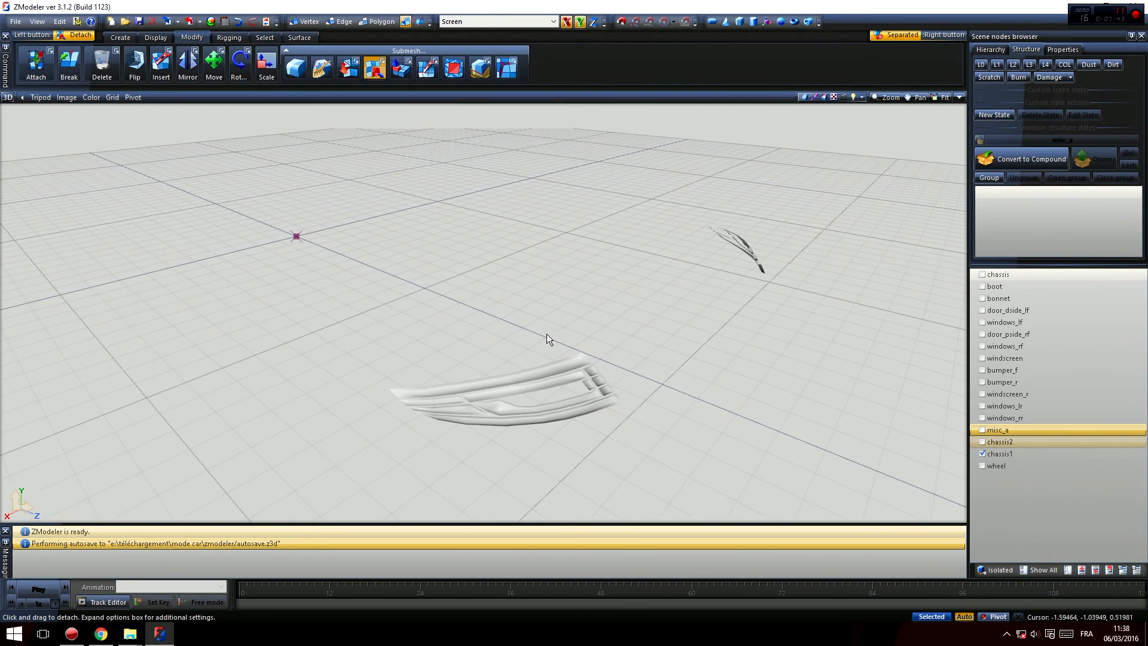
left_click(982, 442)
middle_click_drag(732, 417, 742, 411)
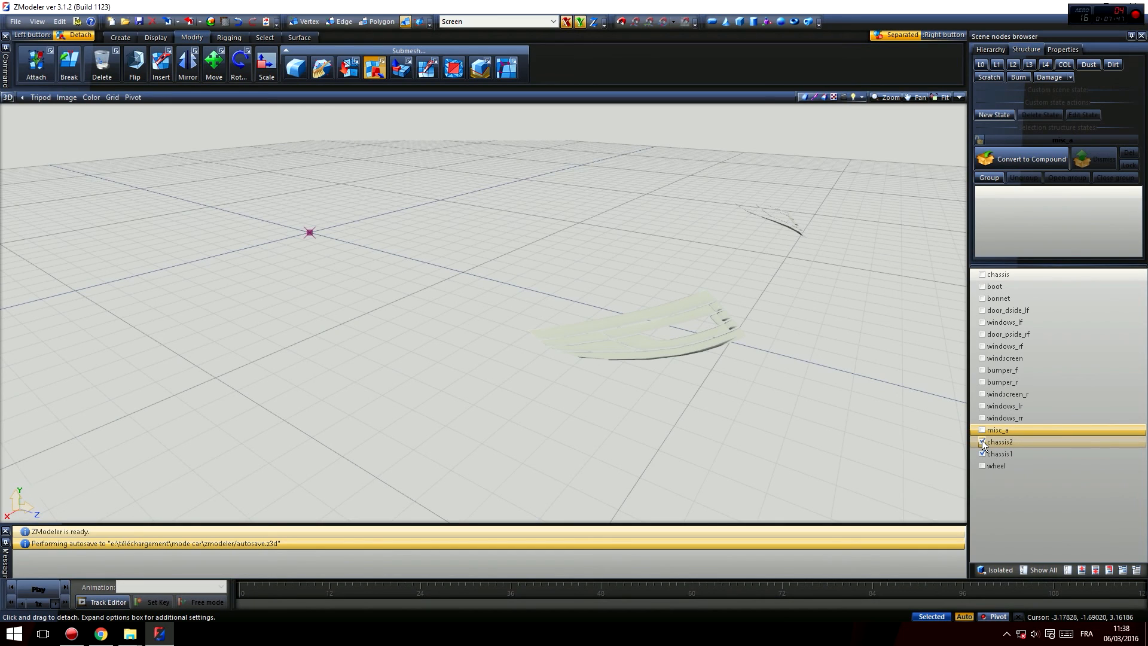
left_click(982, 453)
left_click(982, 441)
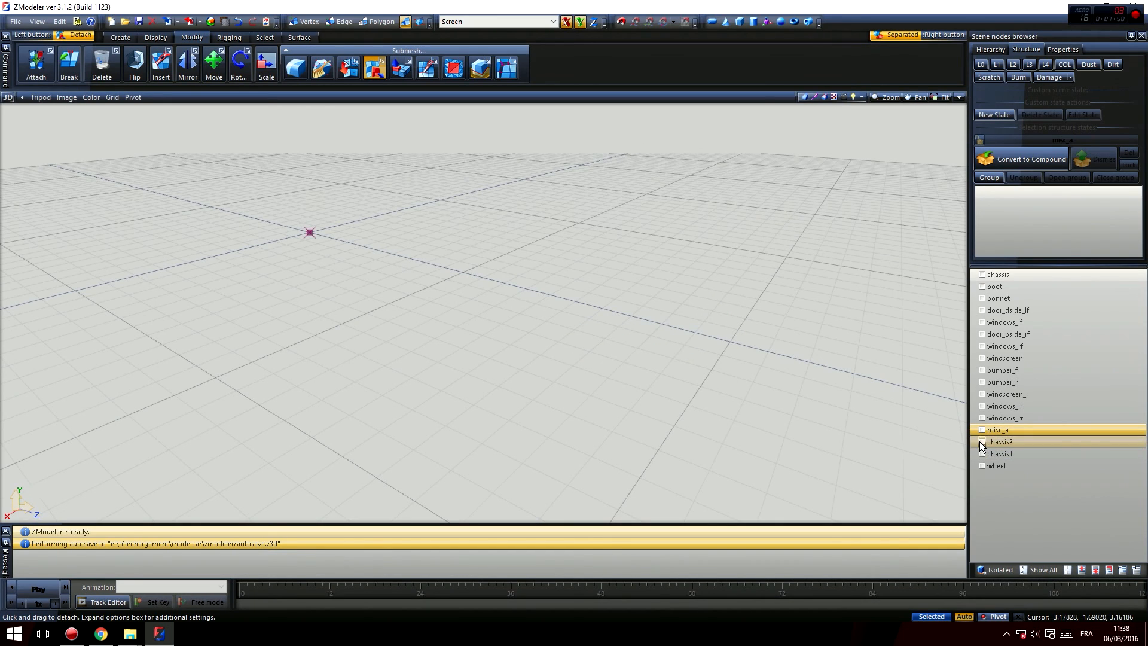
scroll(804, 327, "down", 1)
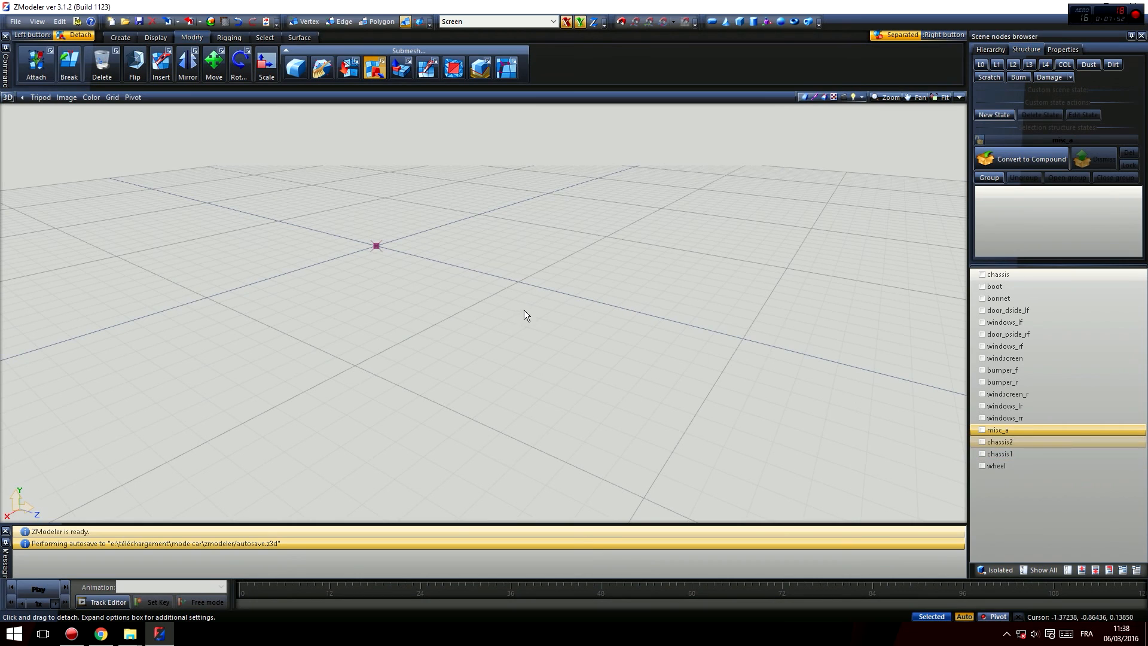
middle_click_drag(524, 309, 708, 338)
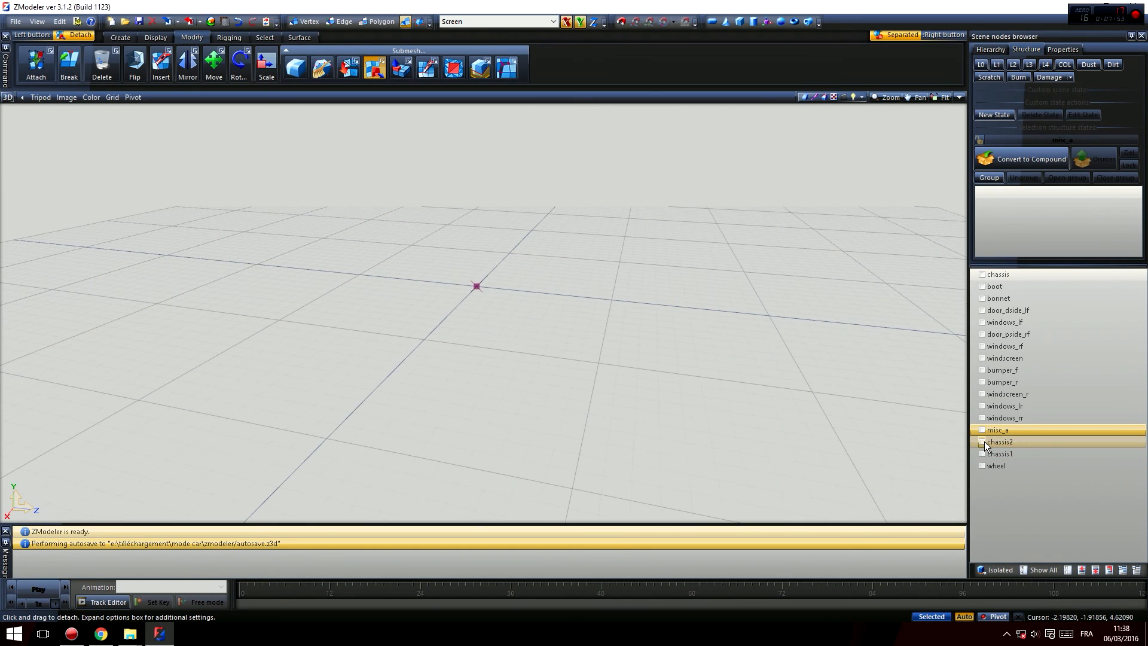
scroll(567, 317, "down", 1)
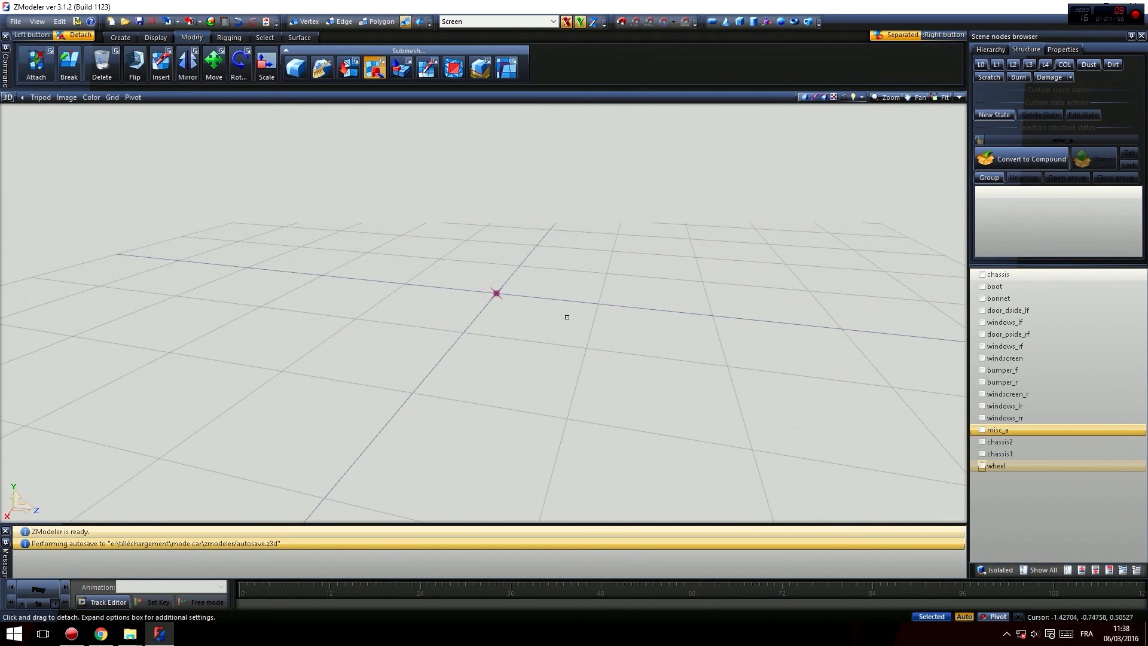
middle_click_drag(567, 317, 939, 293)
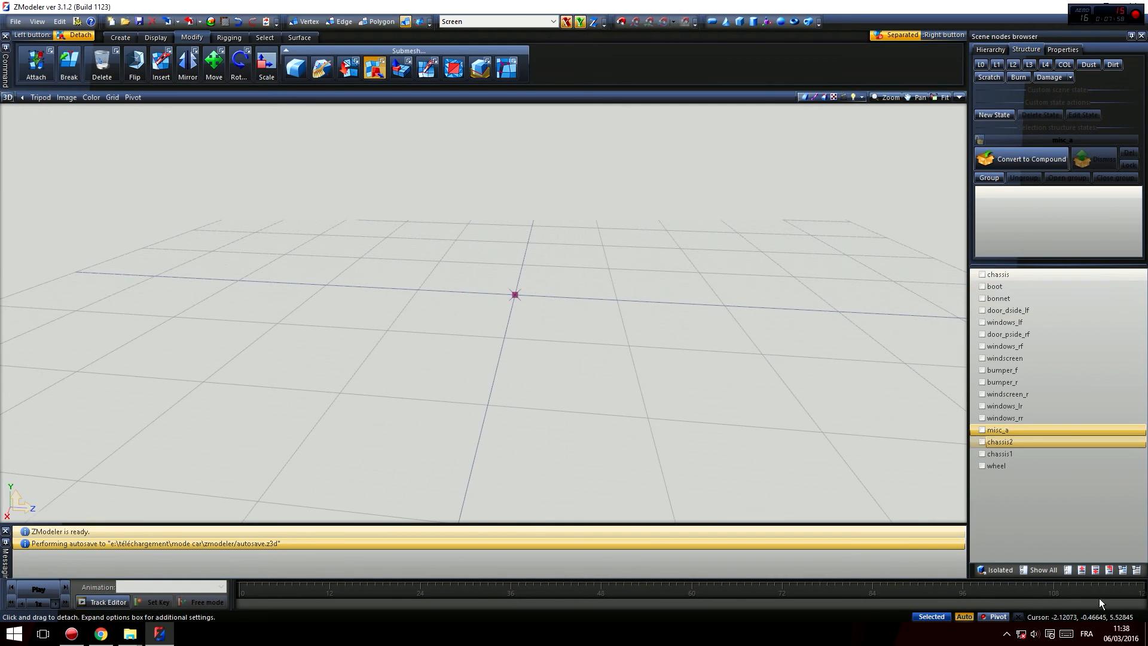
Step: Show all nodes and inspect the assembled car from the front, rear and above, in both the 3D view and the four-view layout
left_click(1050, 571)
middle_click_drag(503, 326, 614, 368)
scroll(614, 367, "up", 2)
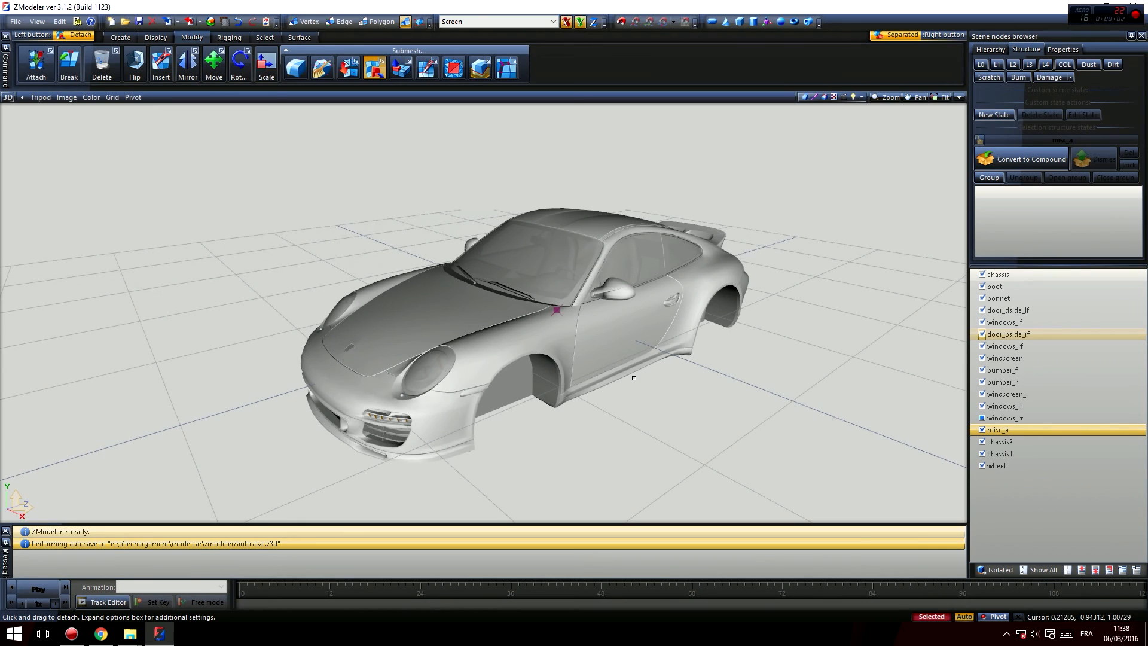
middle_click_drag(594, 354, 407, 321)
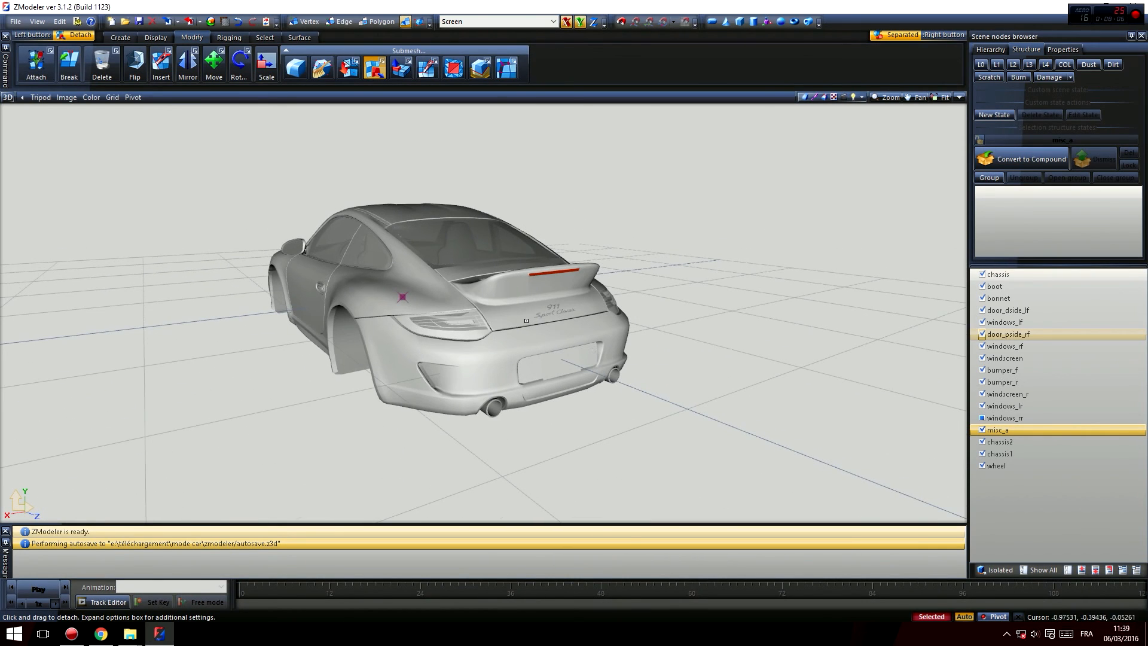
middle_click_drag(514, 318, 462, 334)
middle_click_drag(306, 355, 533, 257)
middle_click_drag(891, 335, 755, 210)
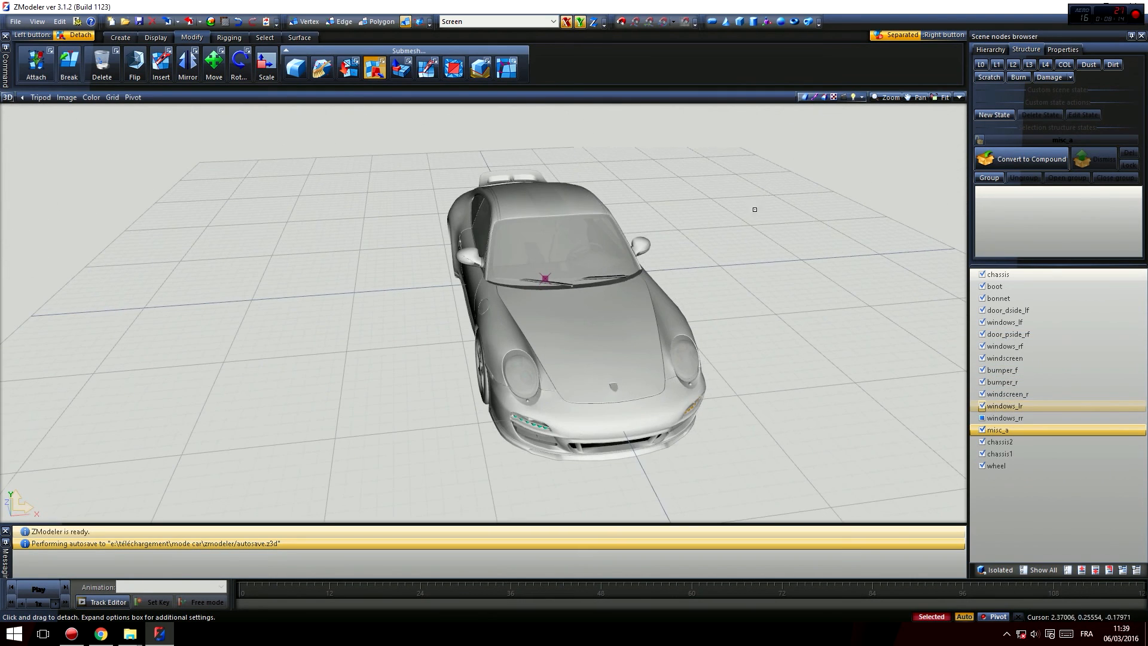
left_click(959, 97)
middle_click_drag(829, 371, 894, 408)
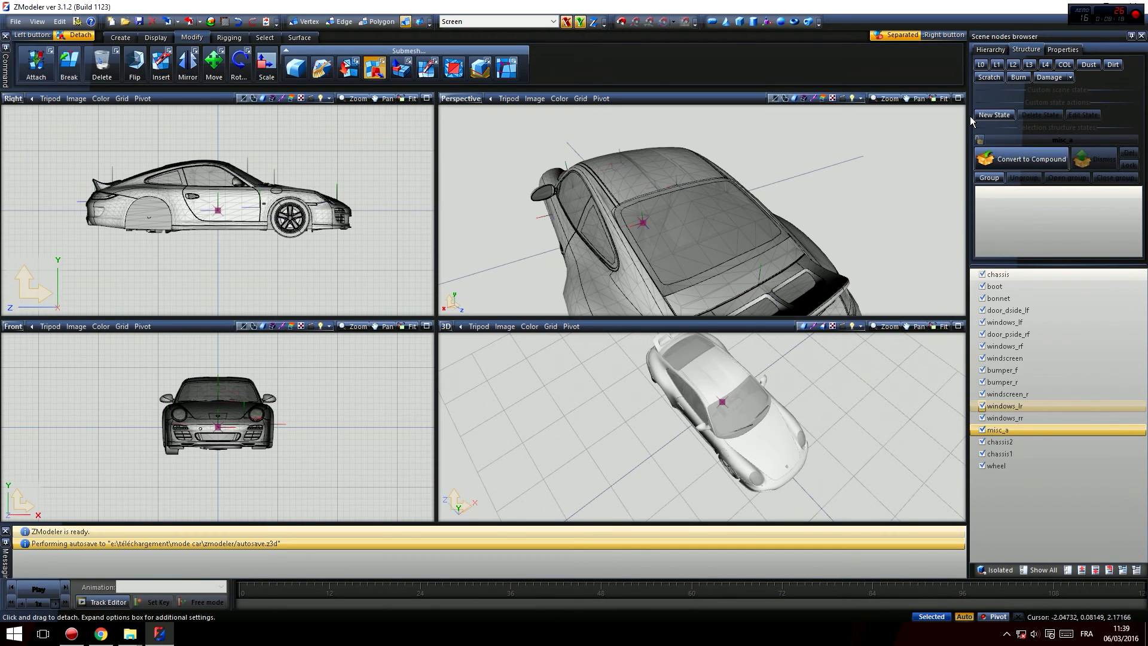
left_click(958, 326)
middle_click_drag(956, 331, 491, 292)
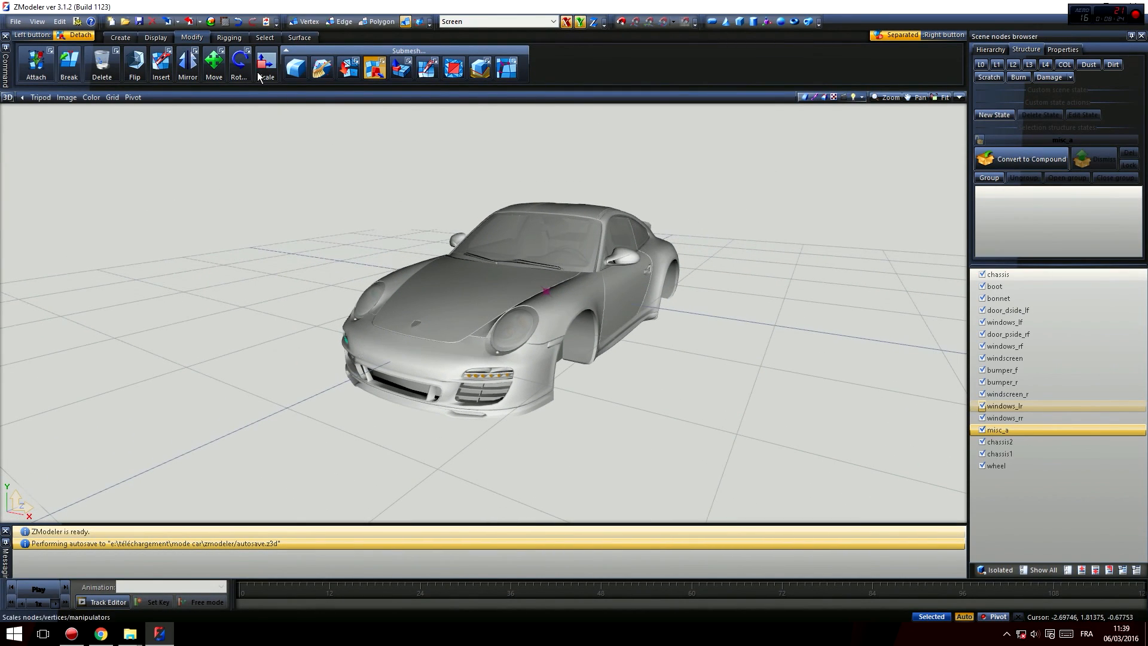
Step: Look through the materials in the Material Browser and open the Textures Browser beside it
left_click(211, 22)
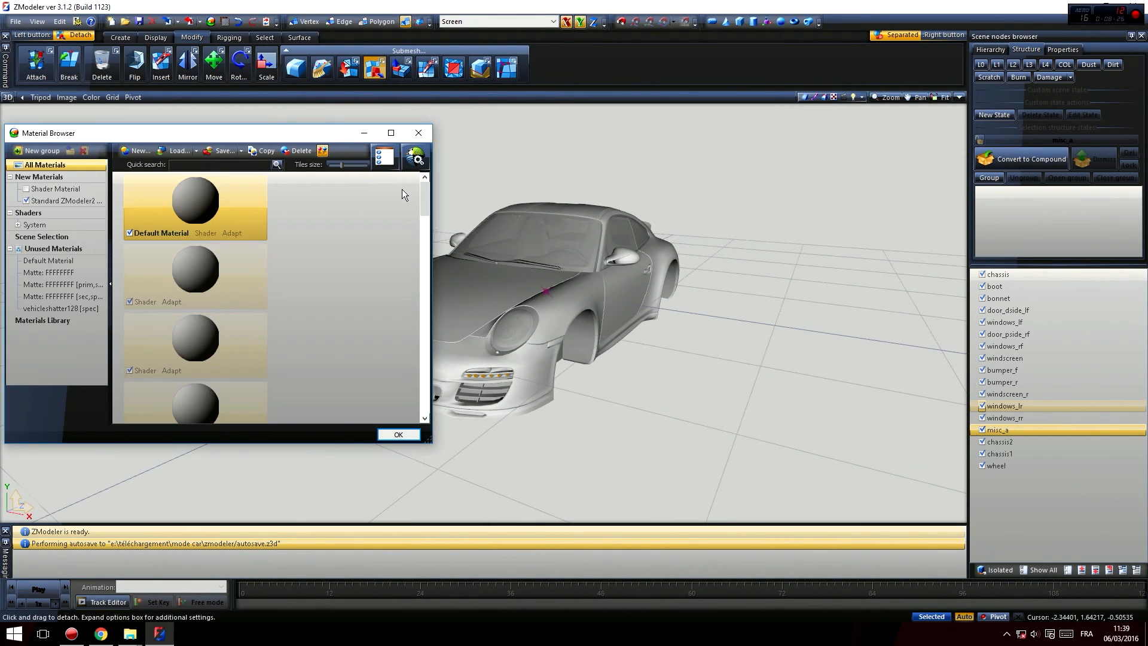
scroll(426, 198, "down", 3)
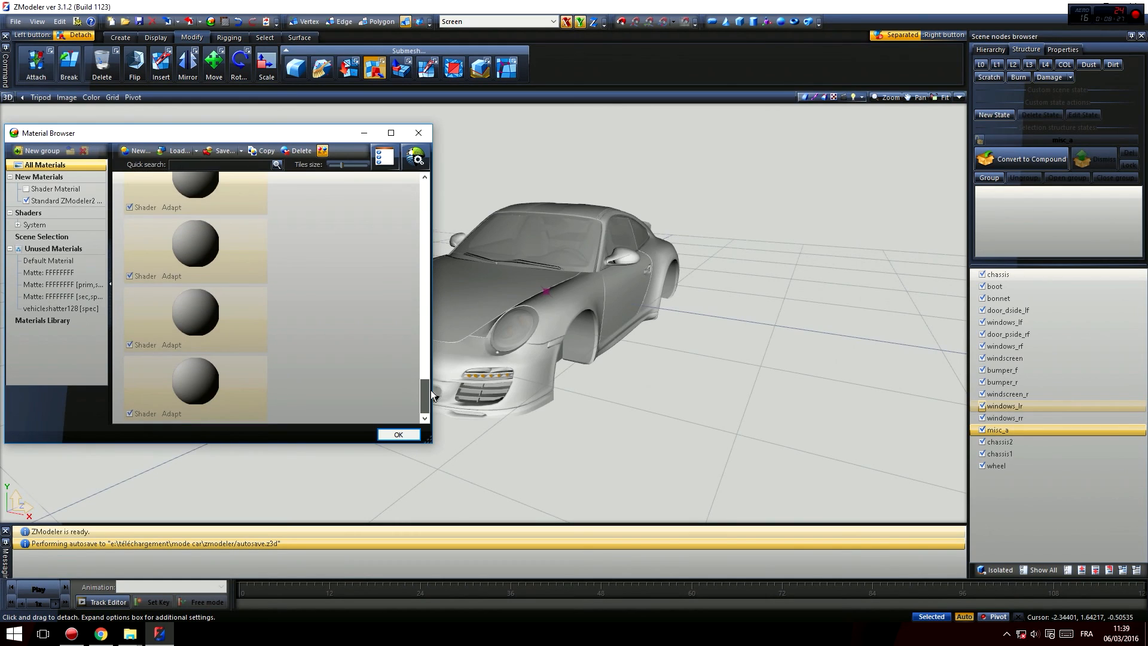
scroll(415, 199, "up", 3)
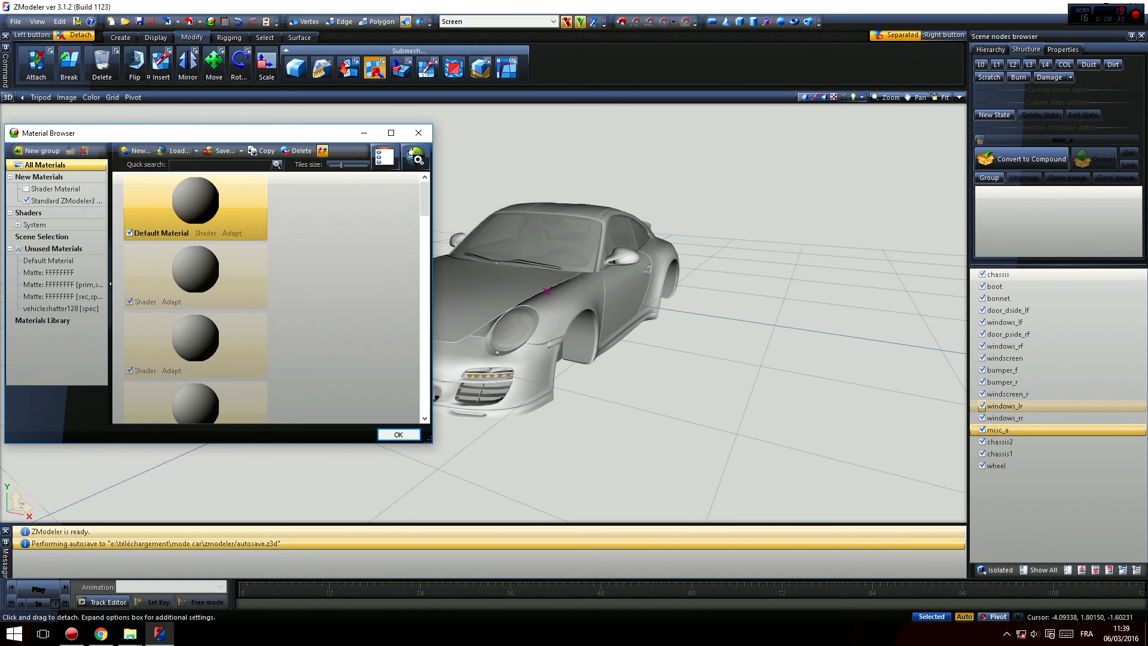
left_click(225, 22)
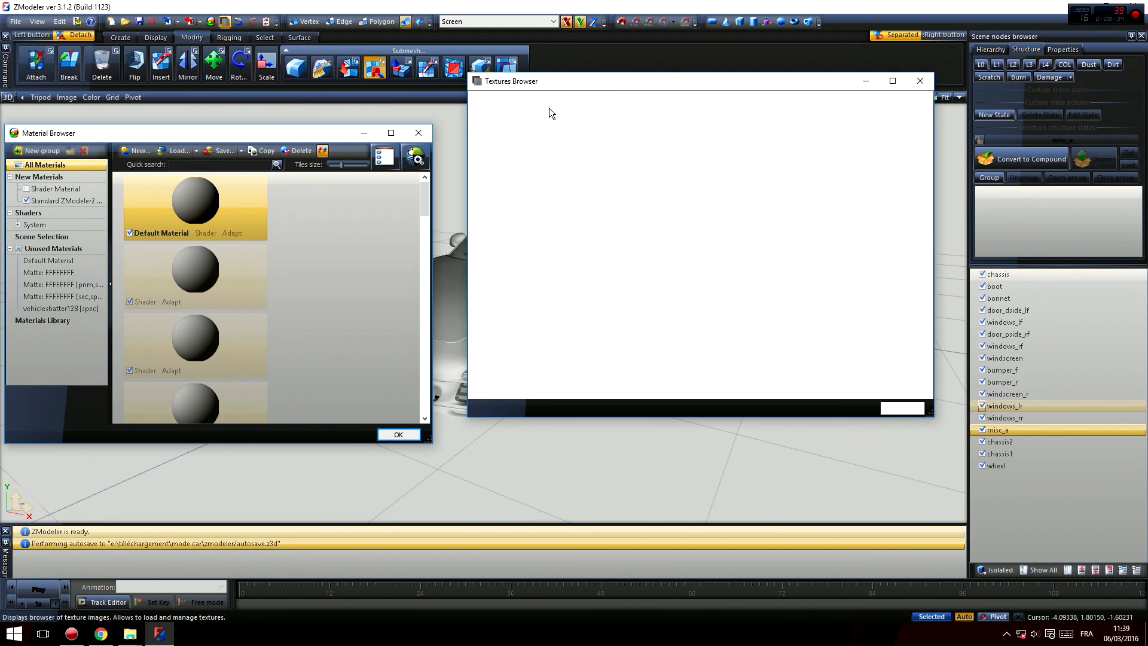
Step: Move the Textures Browser window clear of the Material Browser so that both can be used together
left_click_drag(581, 83, 672, 126)
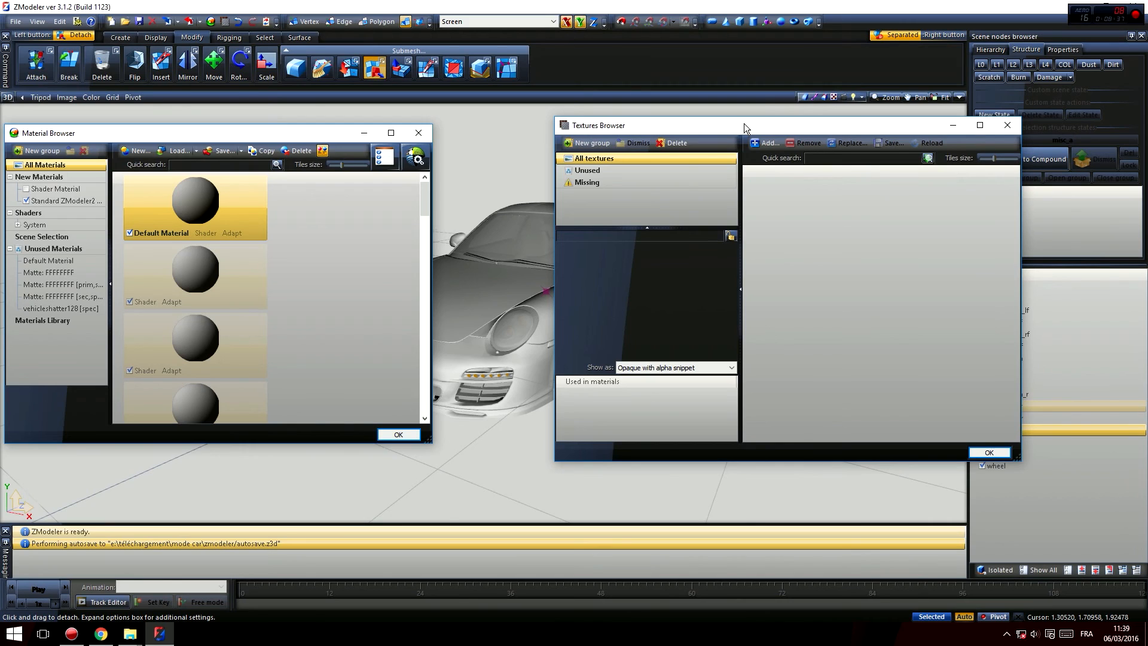
left_click_drag(751, 124, 755, 131)
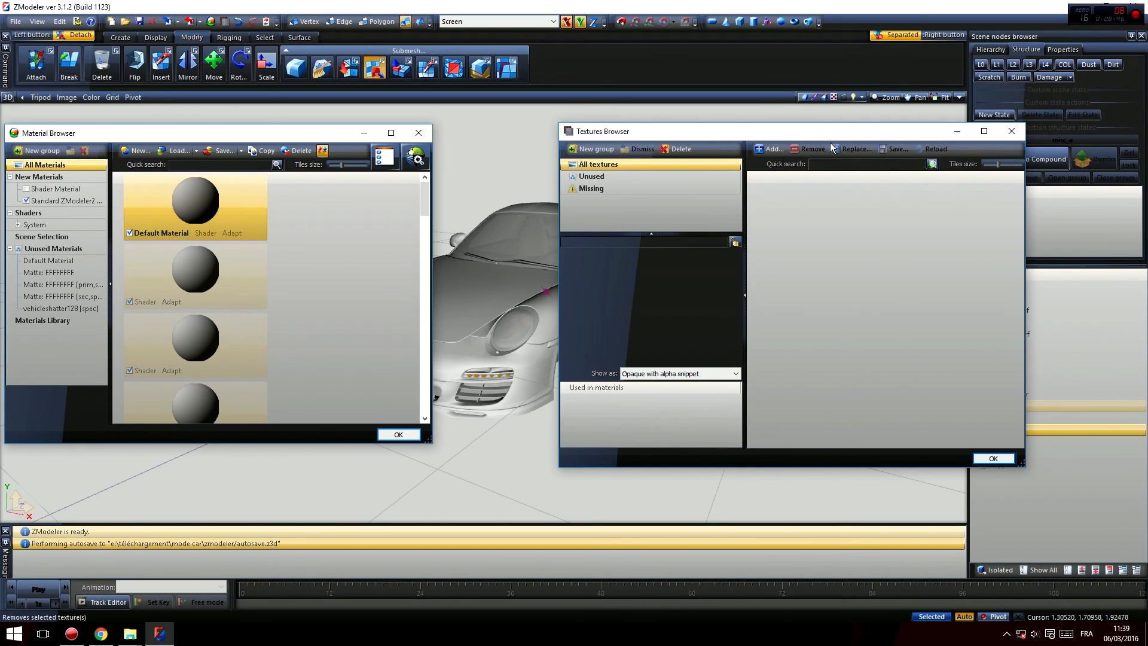
left_click(768, 150)
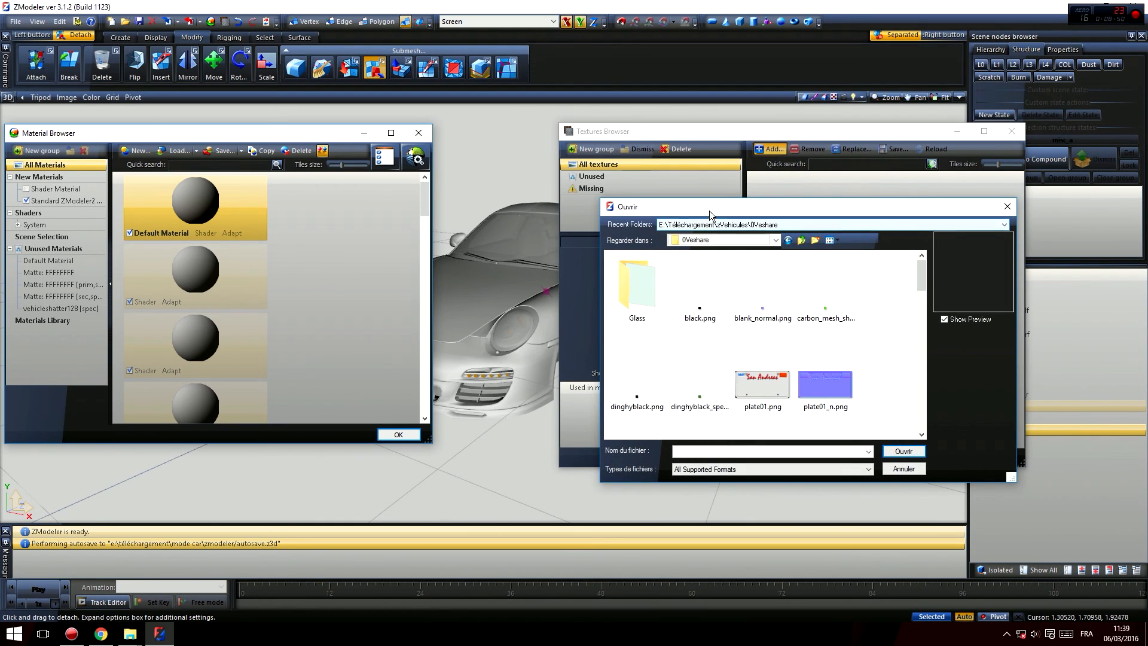
left_click(712, 267)
scroll(791, 286, "down", 4)
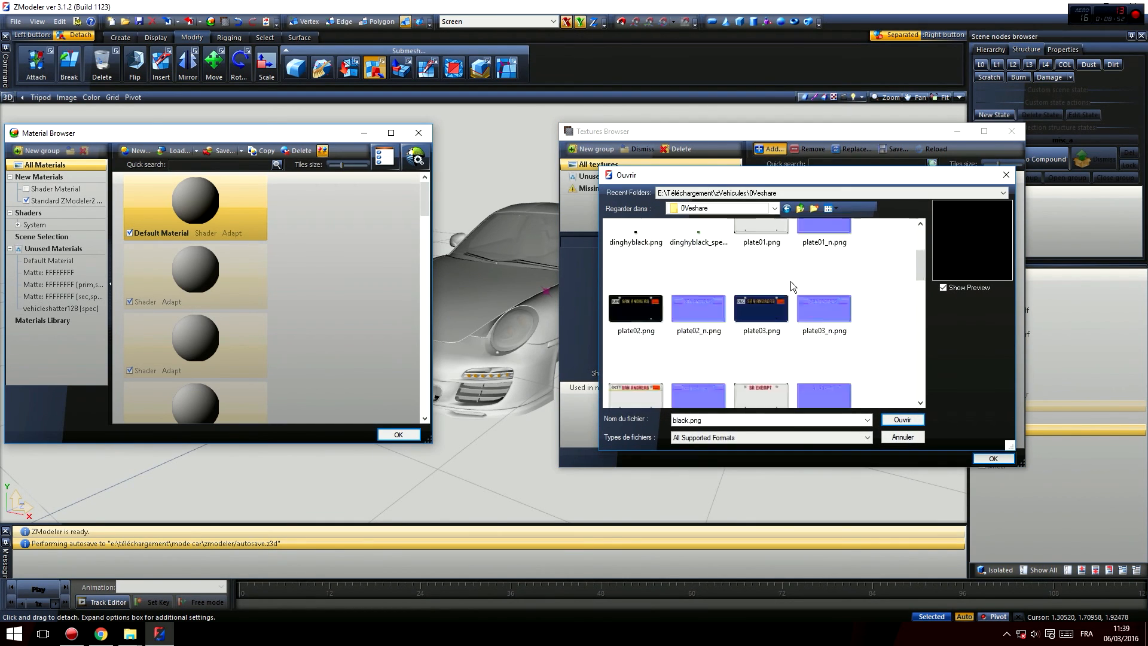
left_click(1007, 176)
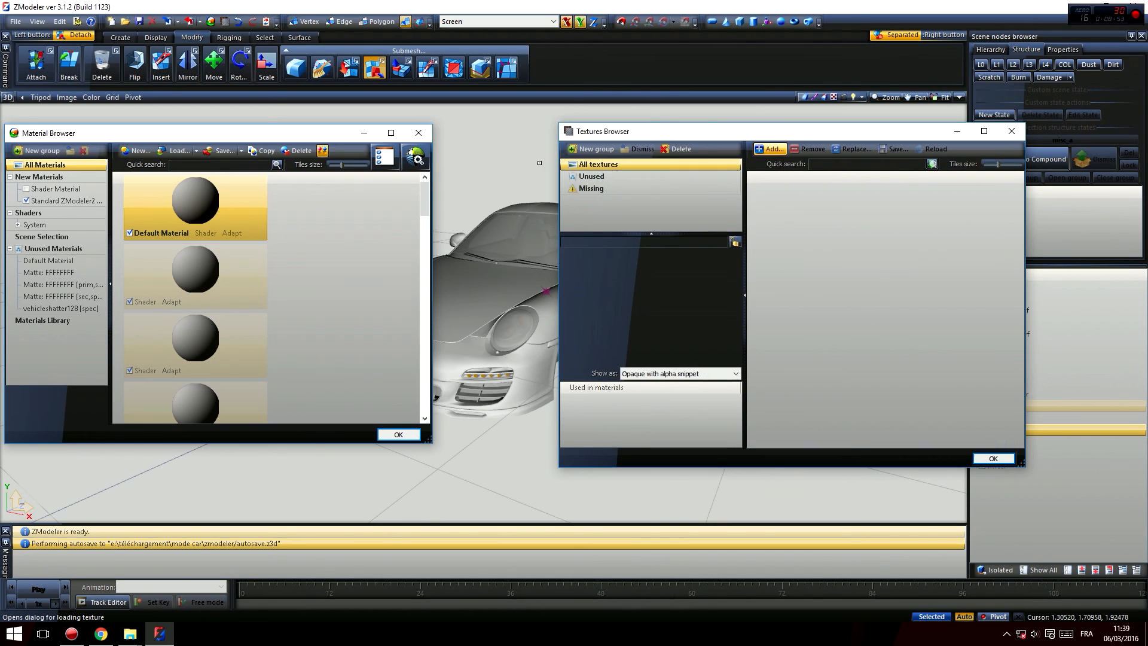
Step: Create a texture group named vehshare under All textures
left_click(598, 149)
left_click(594, 176)
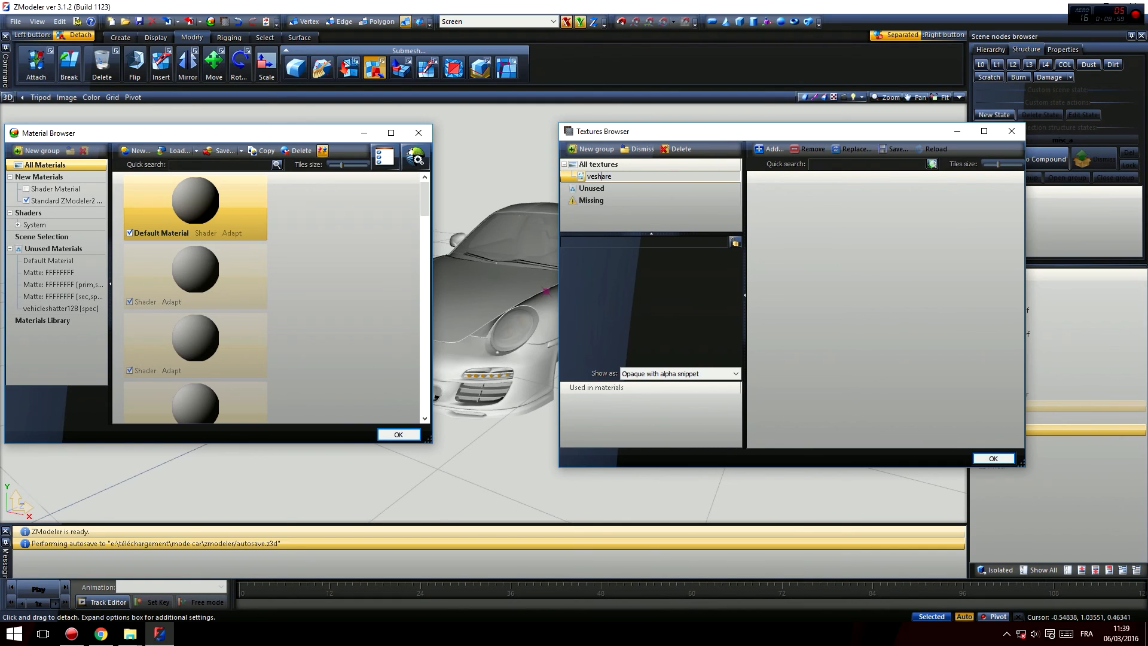
type("h")
key("Return")
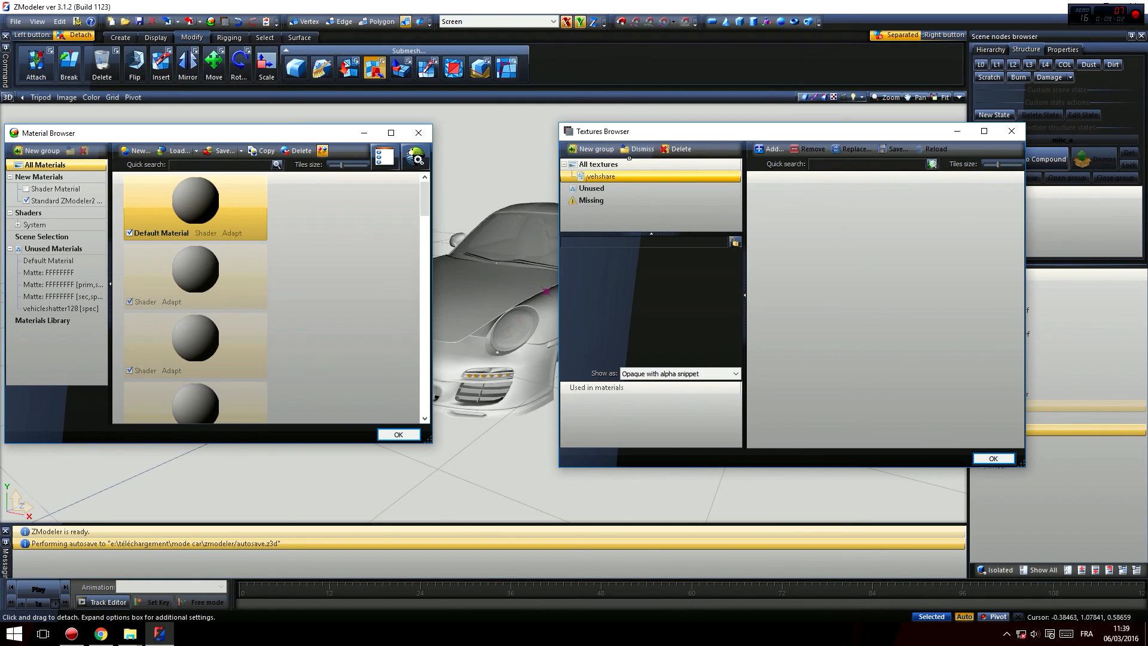
Step: Add all images in the 0Veshare folder, from black.png to yankton_plate_n.png, to the vehshare texture group
left_click(769, 149)
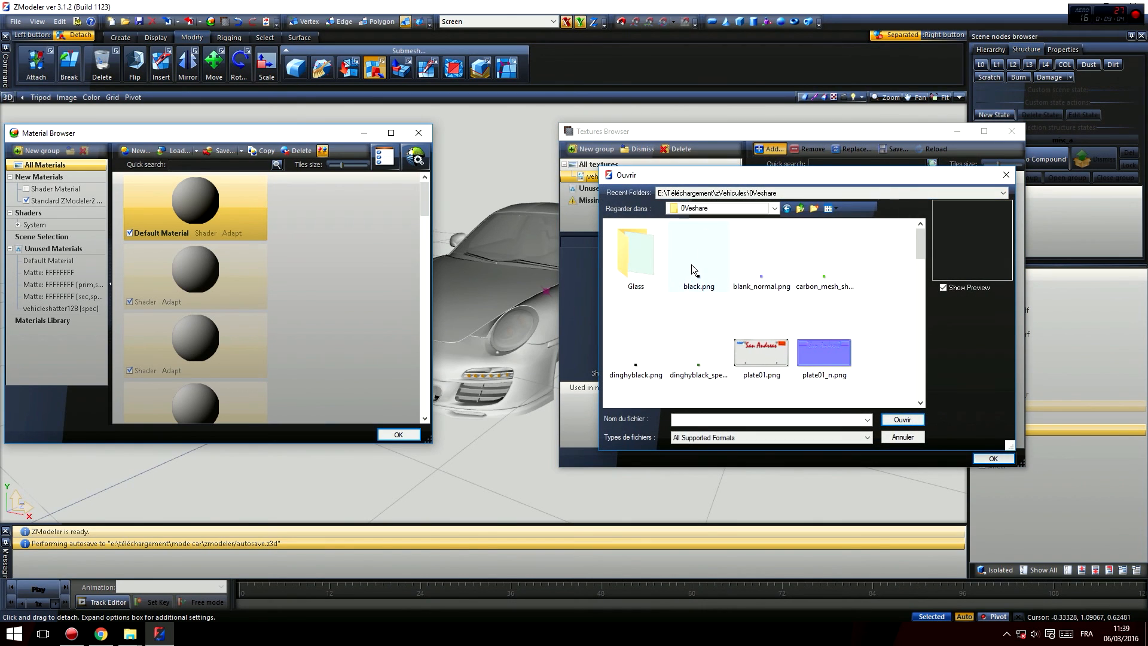
scroll(692, 269, "down", 10)
left_click(828, 353, "shift")
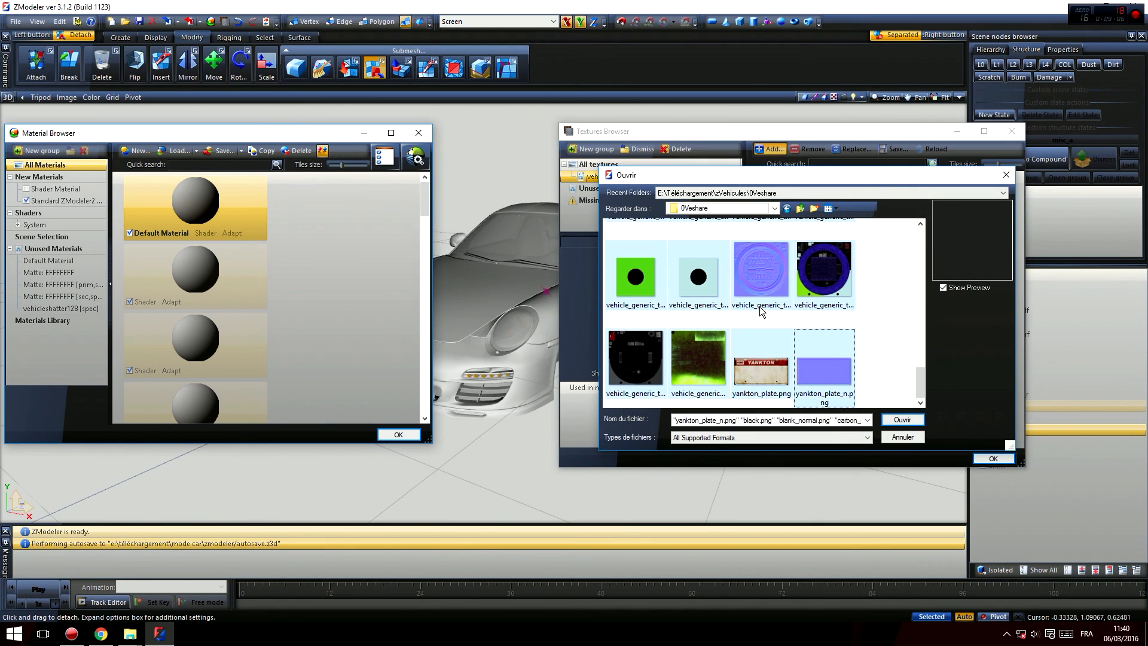
scroll(764, 313, "up", 12)
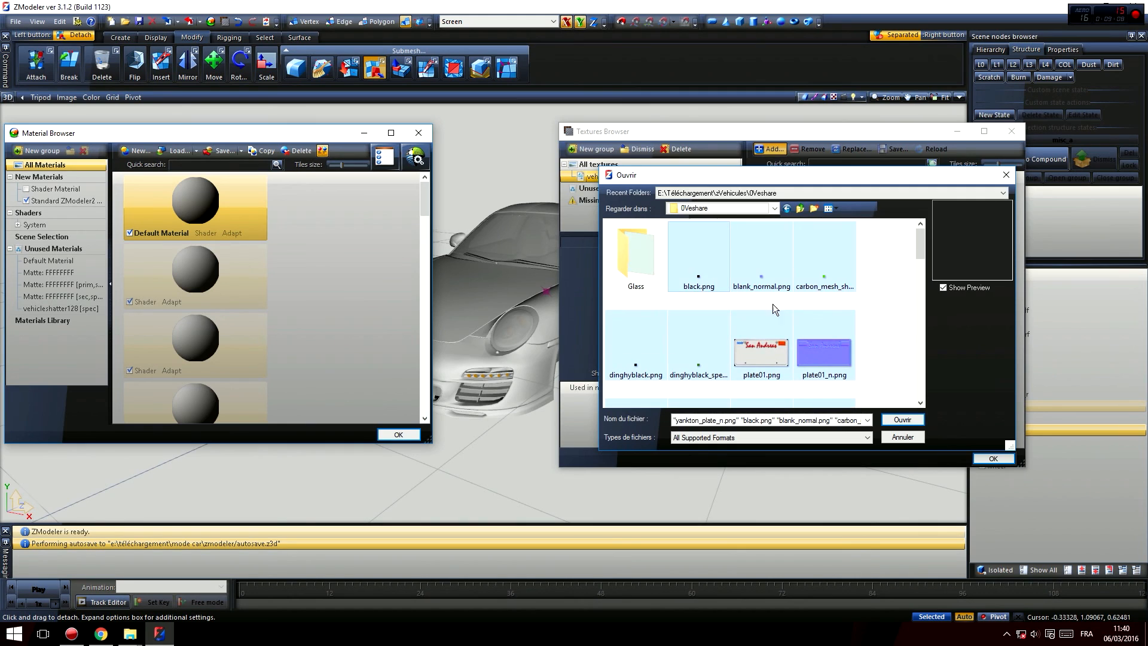
left_click(901, 421)
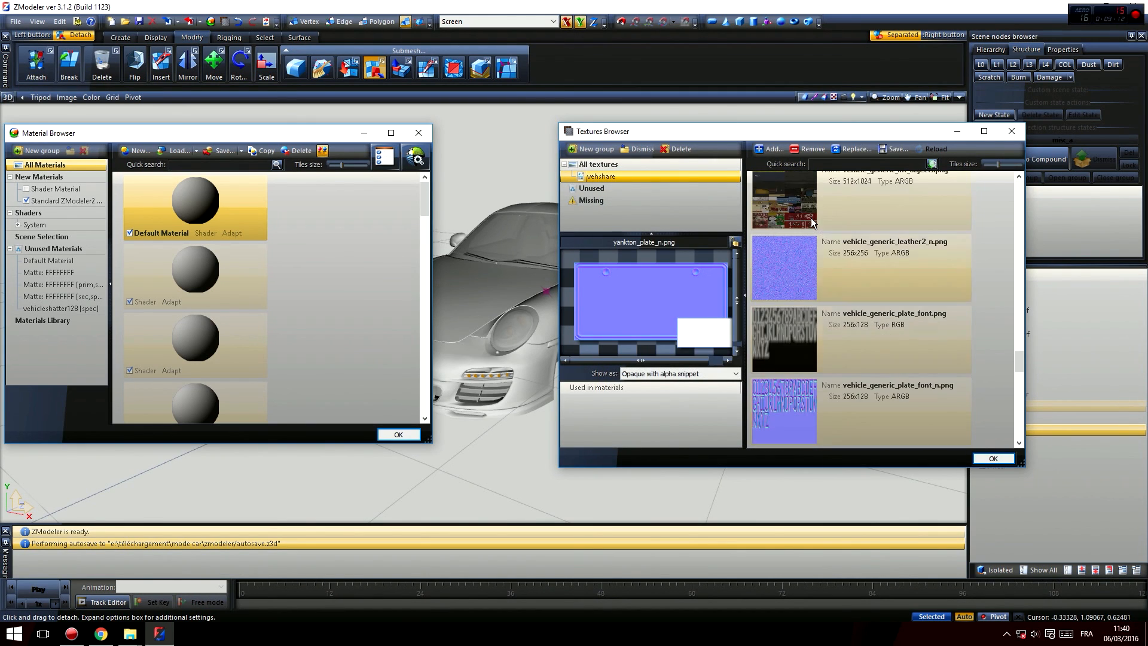
Step: Add glass.png from the Glass subfolder to the vehshare texture group
left_click(771, 149)
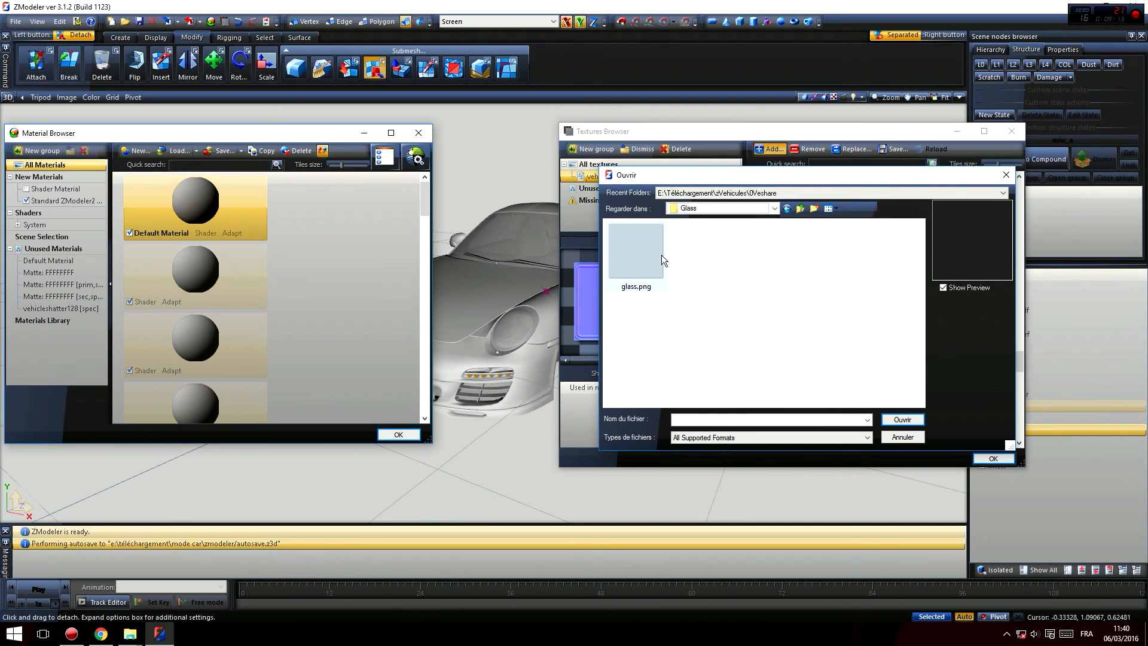
left_click(662, 255)
left_click(898, 421)
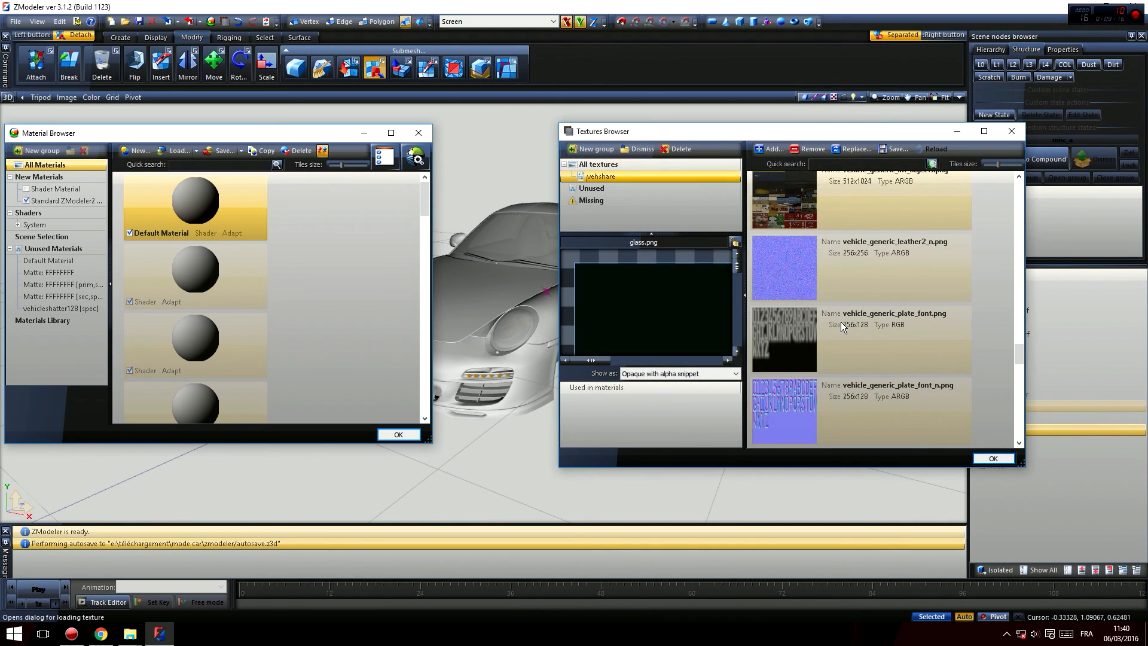
Step: Create a second texture group named 911 under All textures
left_click(610, 147)
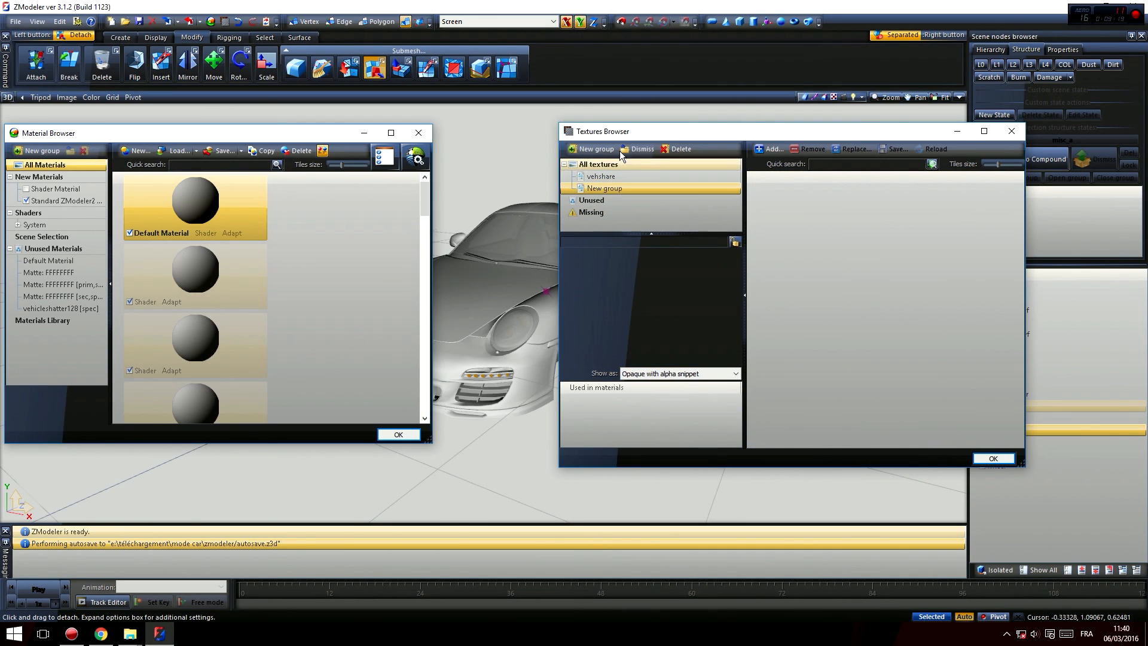
left_click(641, 189)
type("91")
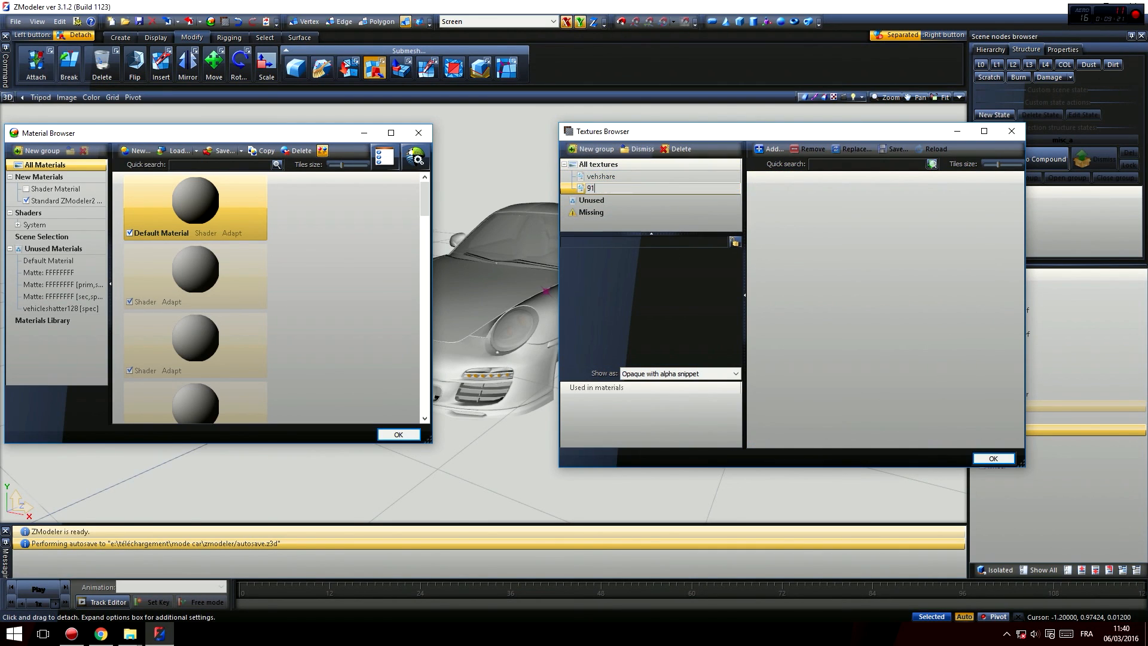
type("1")
key("Return")
Step: Add all images from the Textures folder of zVehicules\Porsche 911 to the 911 group and close the Textures Browser
left_click(770, 149)
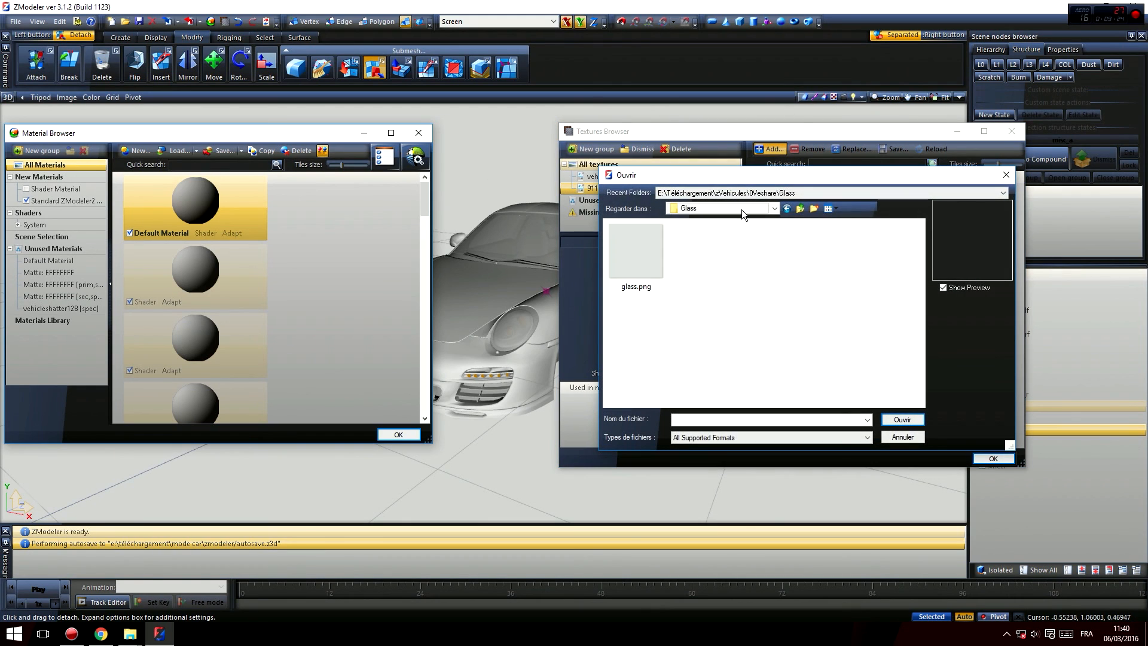
left_click(800, 207)
left_click(800, 207)
scroll(728, 312, "down", 1)
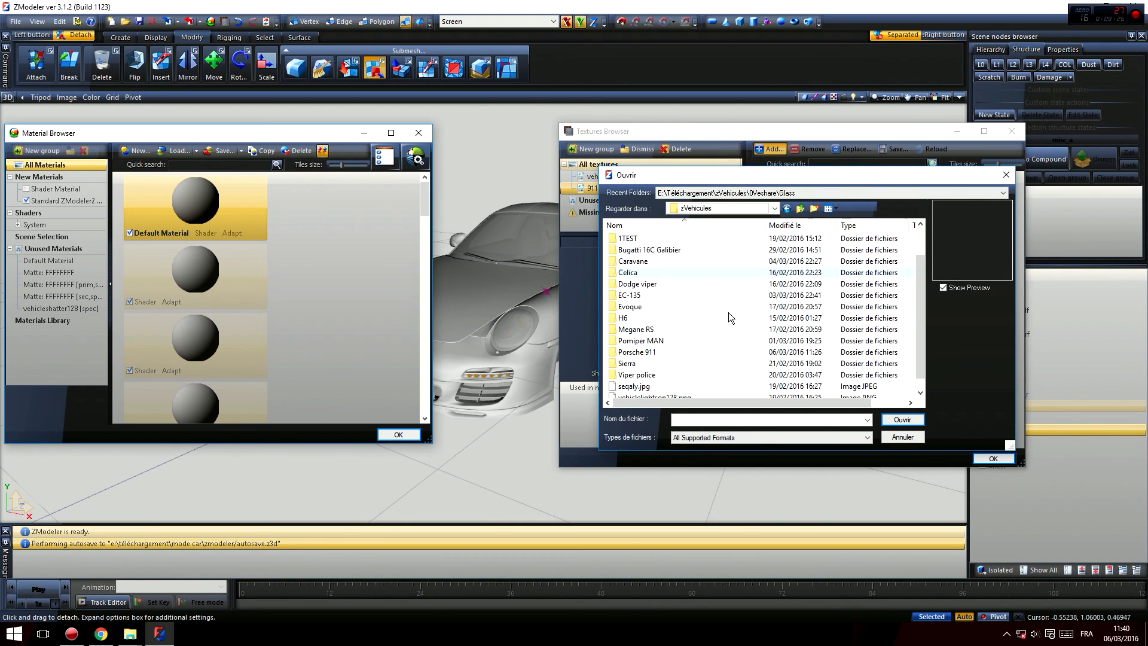
double_click(656, 352)
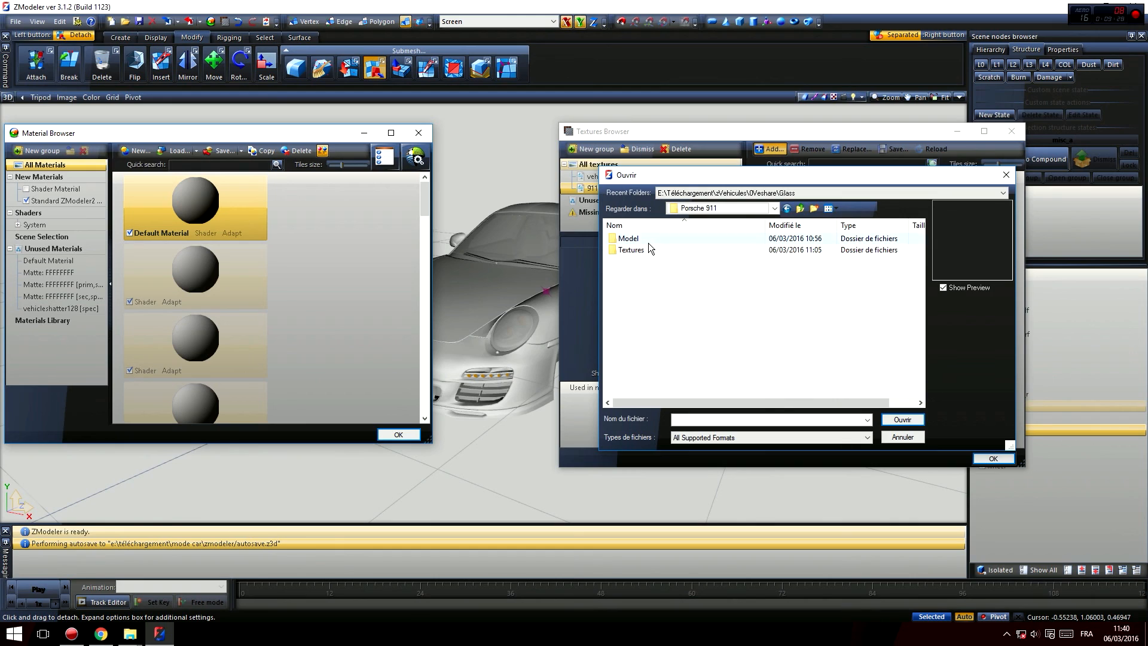
double_click(638, 248)
left_click(643, 266)
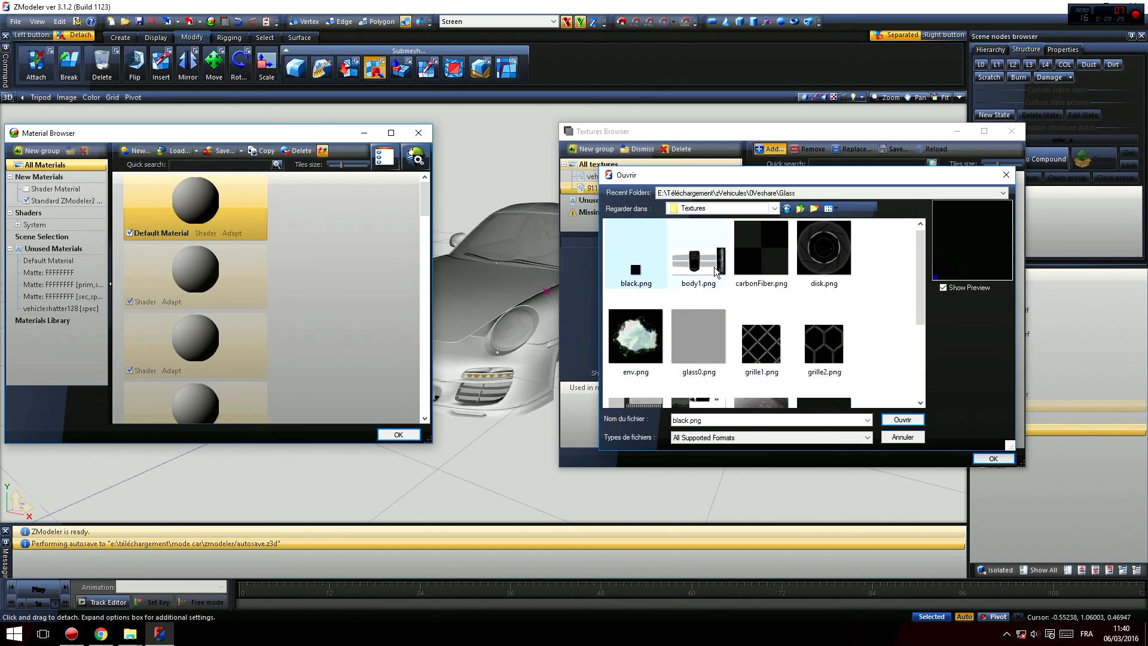
key("ctrl+a")
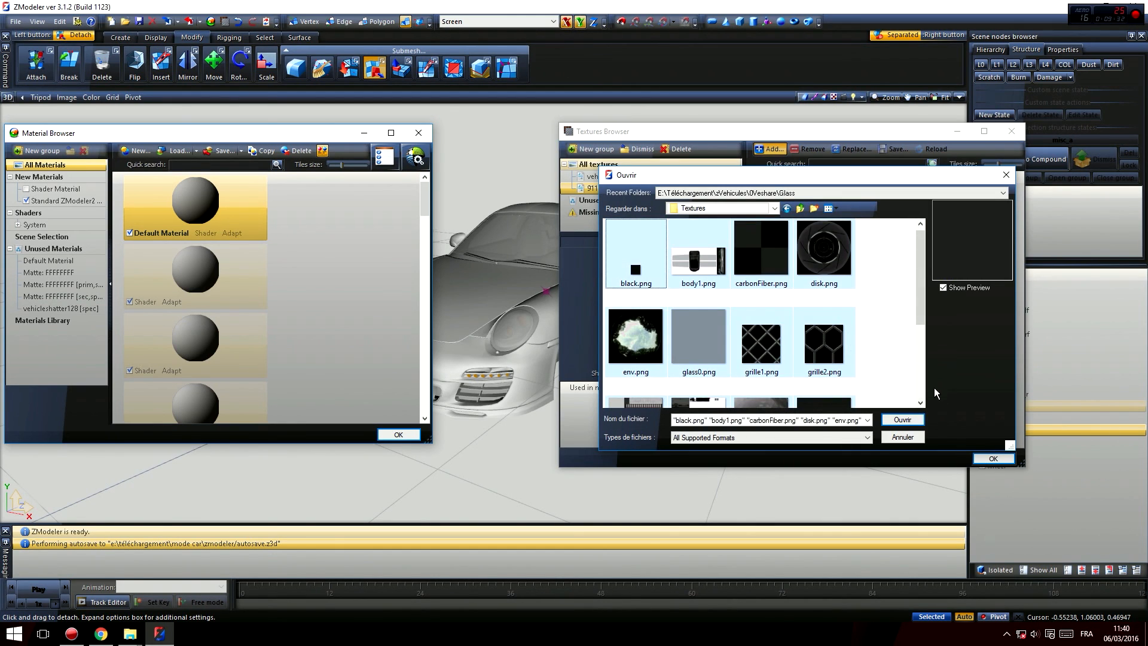
left_click(902, 419)
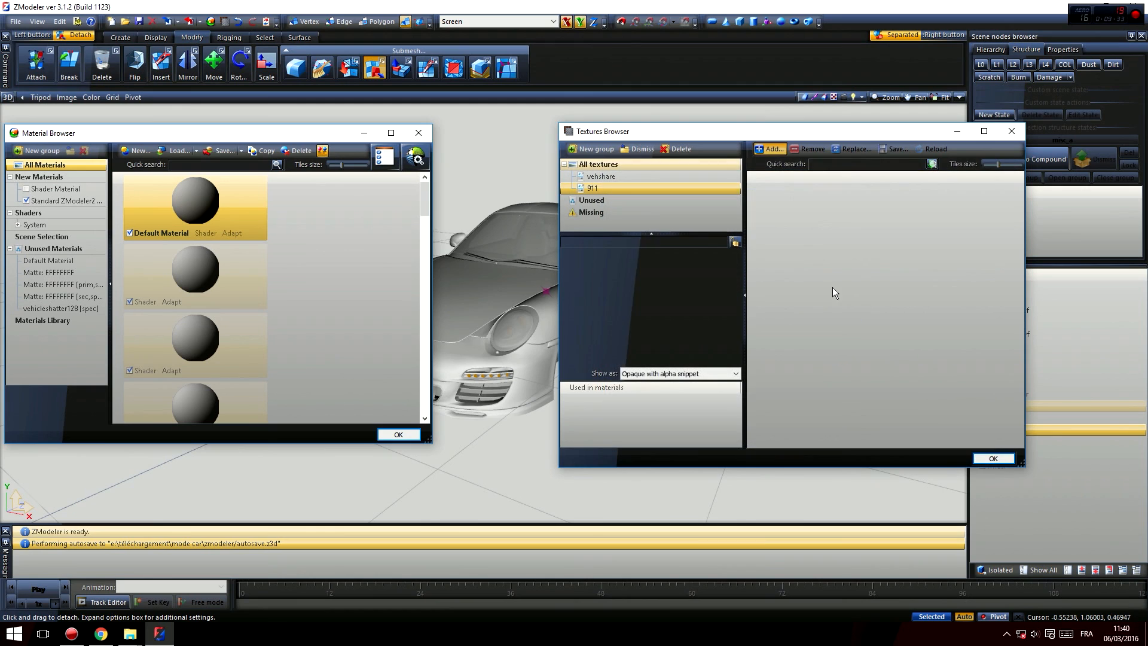
left_click(993, 458)
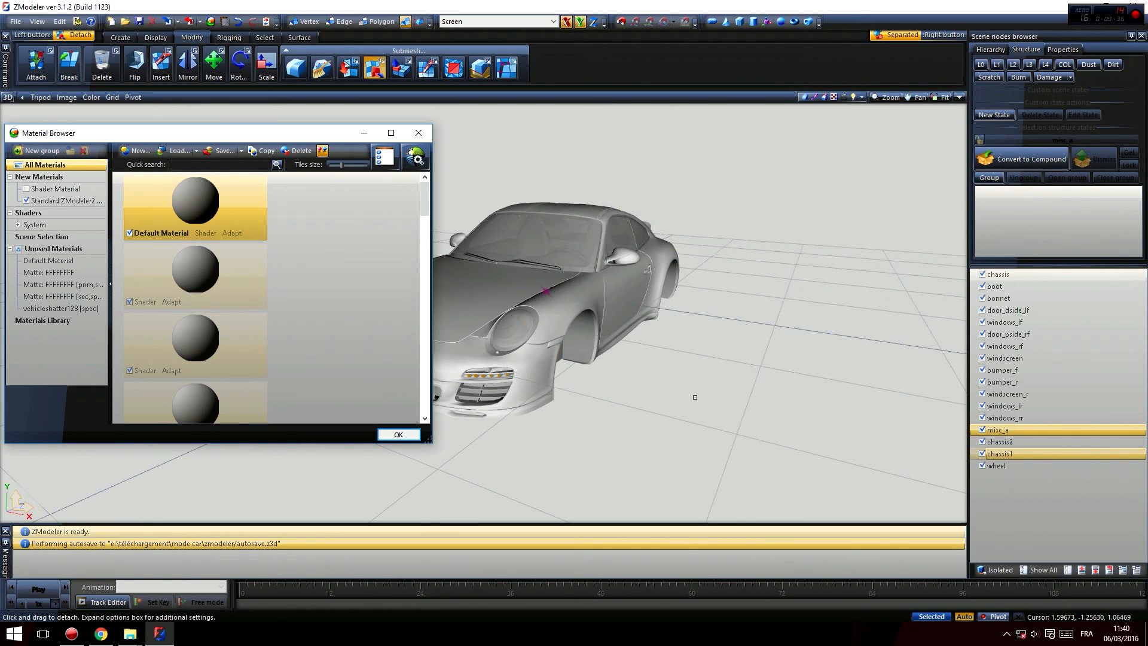
middle_click_drag(694, 397, 751, 392)
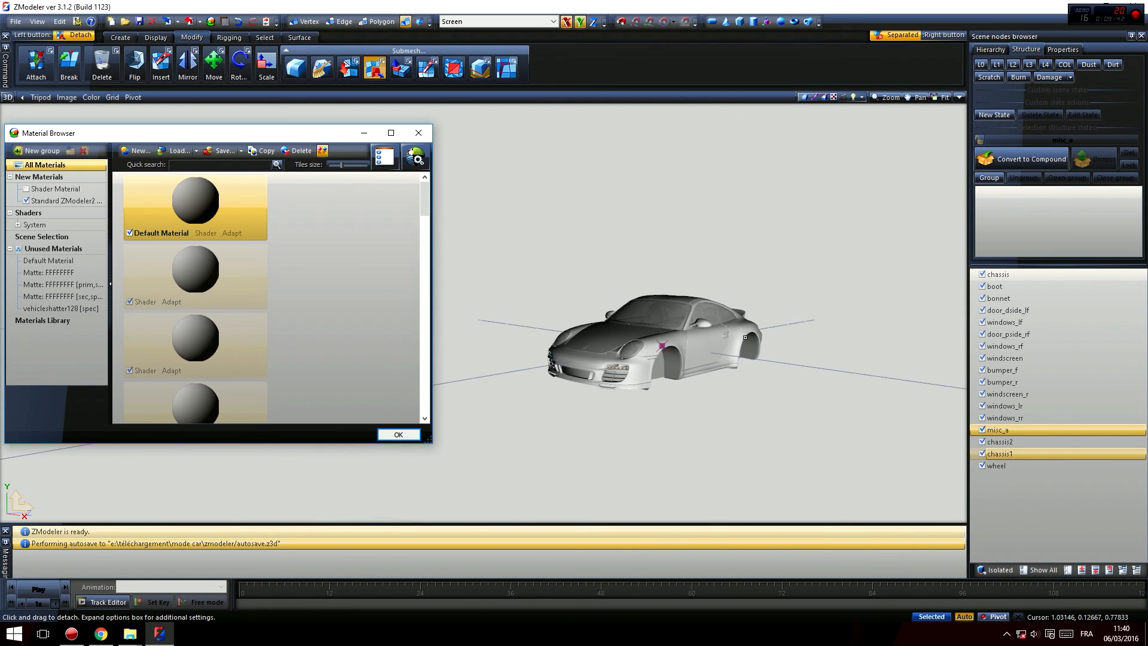
middle_click_drag(745, 337, 584, 339, "alt")
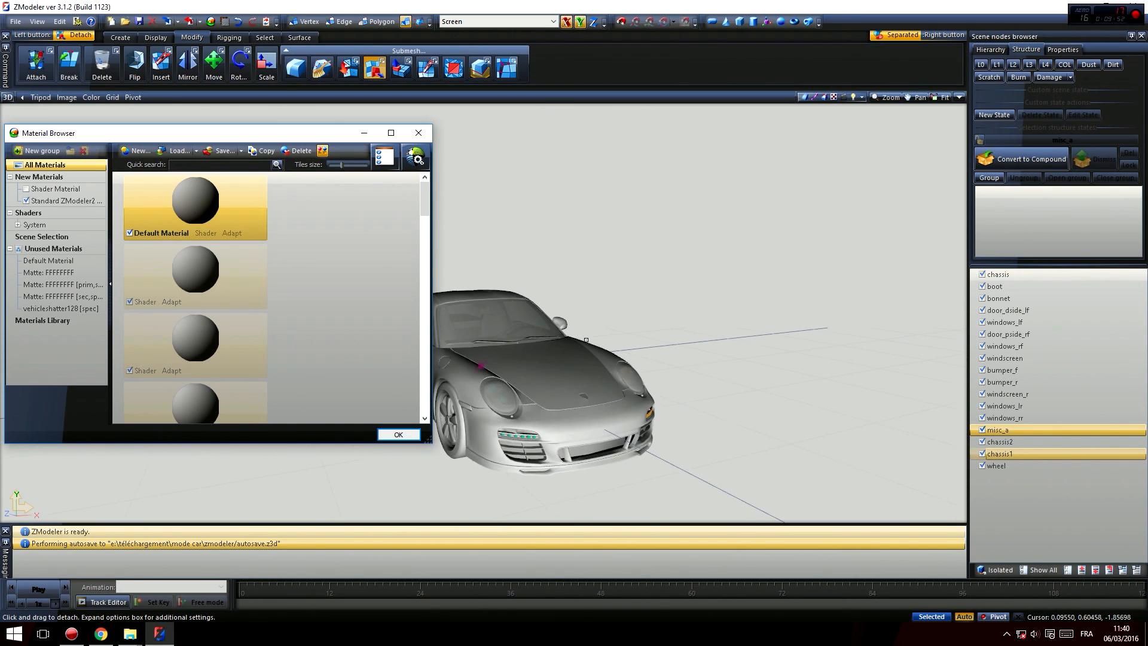
middle_click_drag(596, 395, 634, 439, "alt")
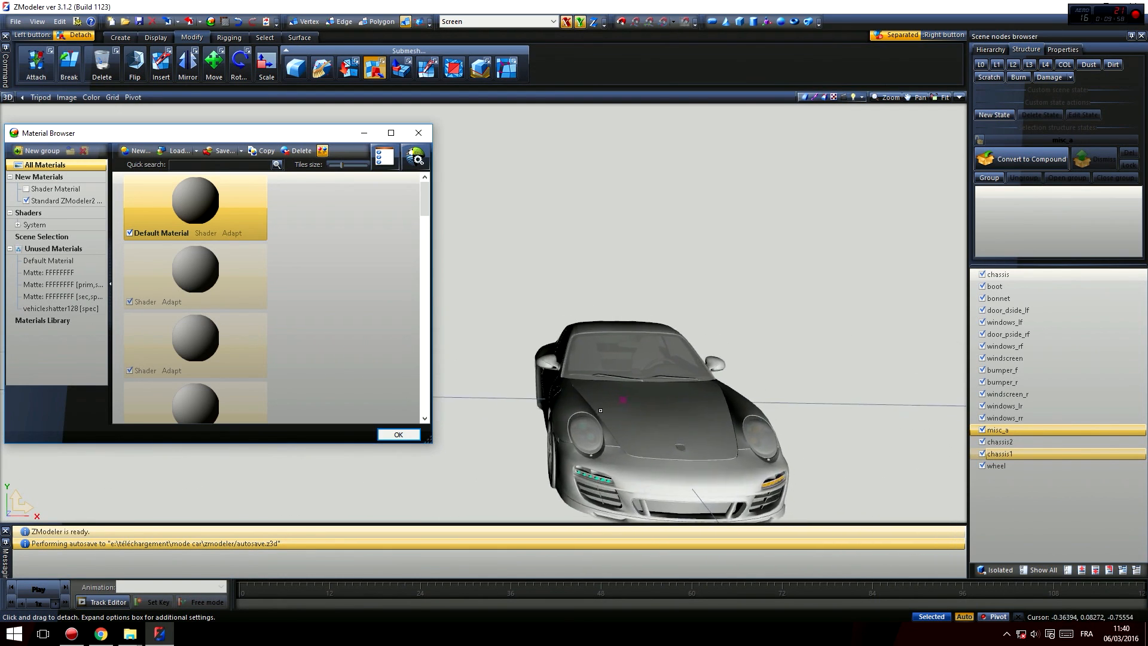